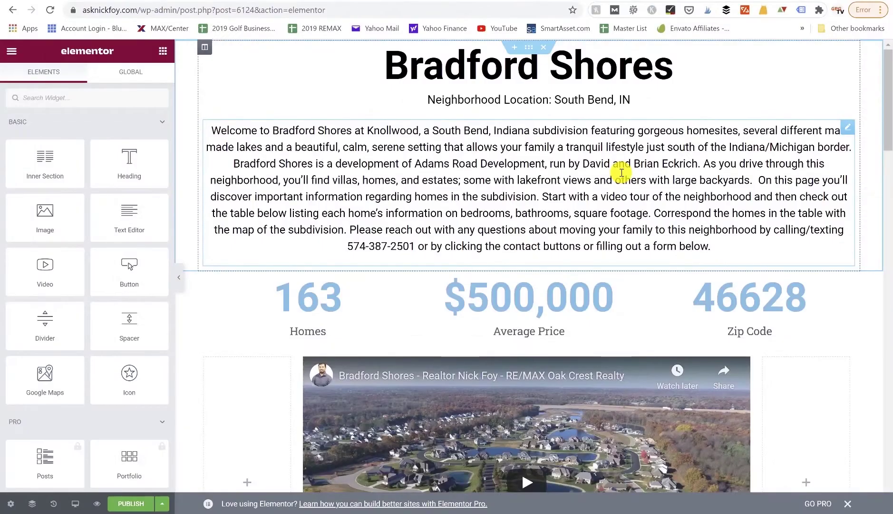
# Step: Examine the Bradford Shores page from its introduction through the video, lot map, neighborhood facts, directions and contact sections
pyautogui.scroll(-10, 621, 173)
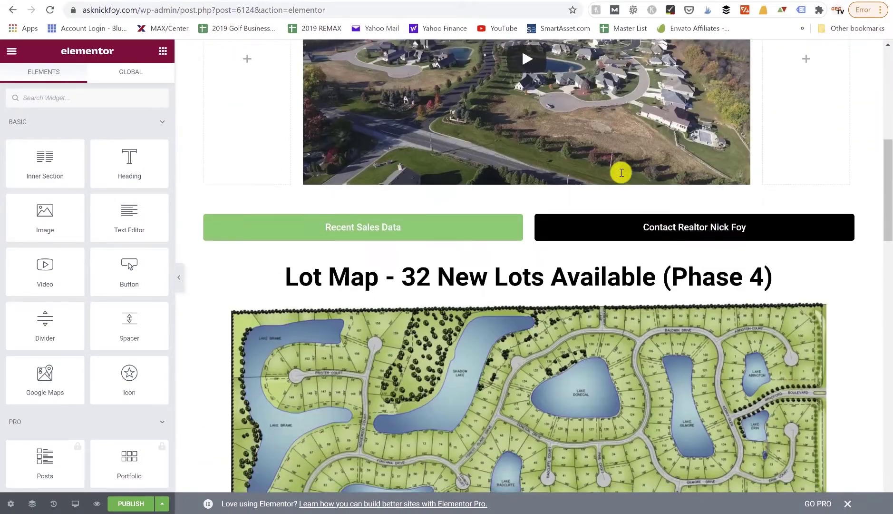
pyautogui.scroll(-8, 622, 172)
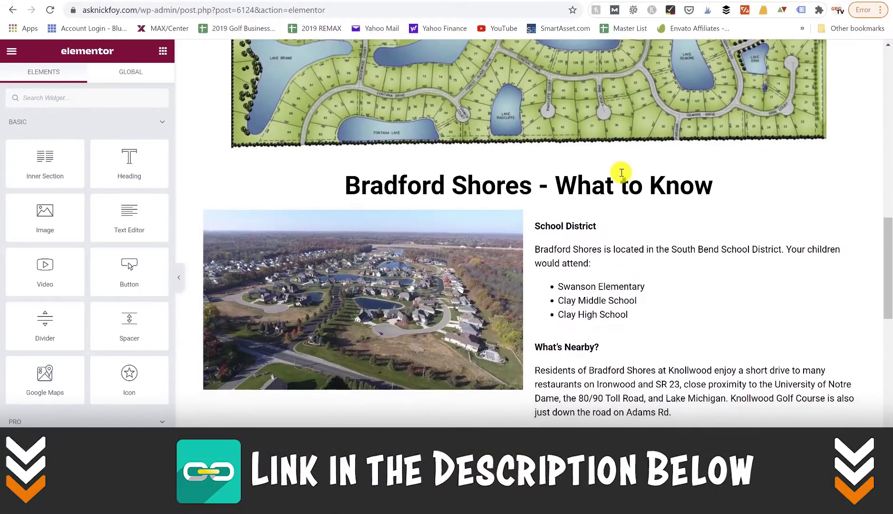
pyautogui.scroll(-8, 622, 172)
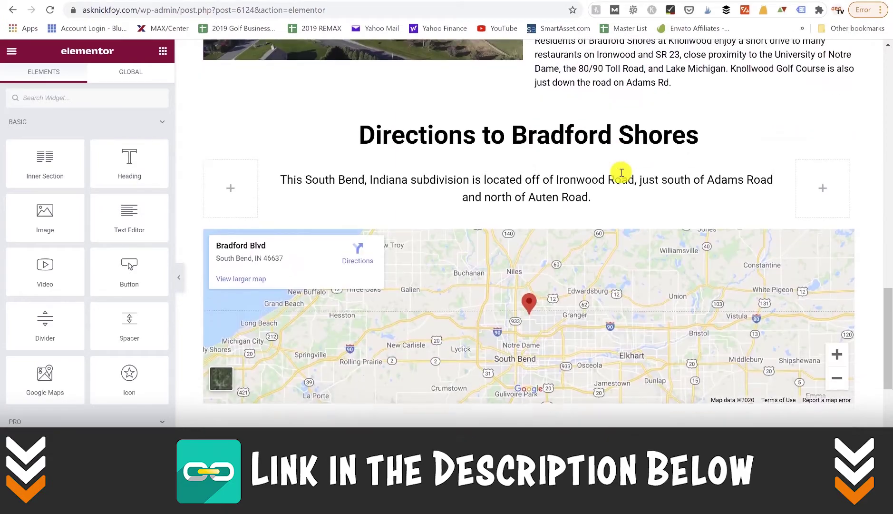
pyautogui.scroll(20, 622, 172)
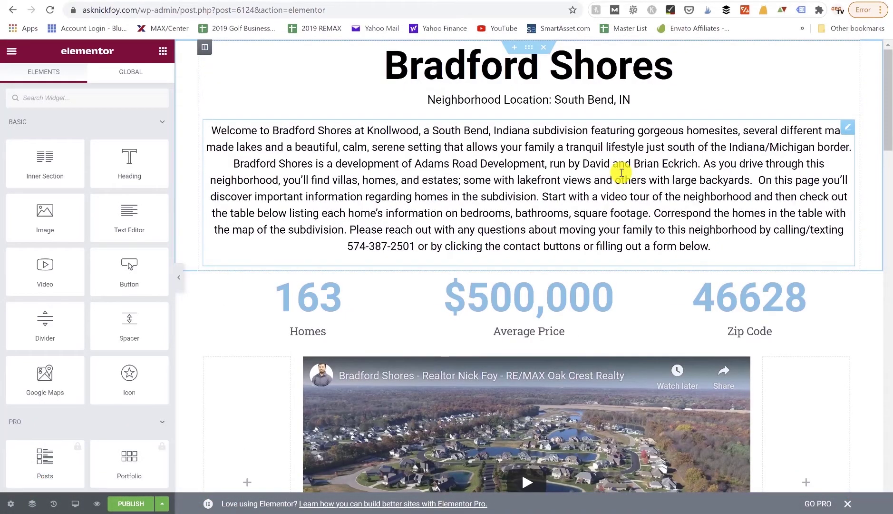
pyautogui.scroll(-3, 622, 172)
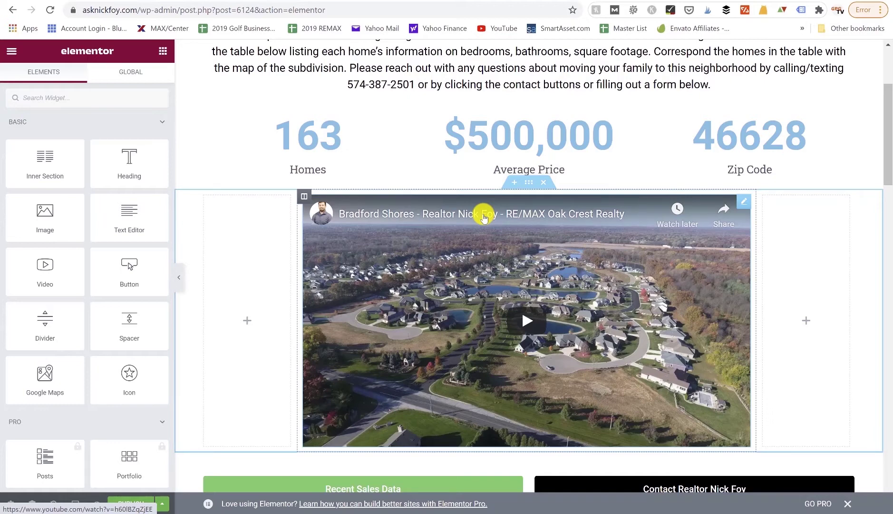
pyautogui.scroll(3, 483, 216)
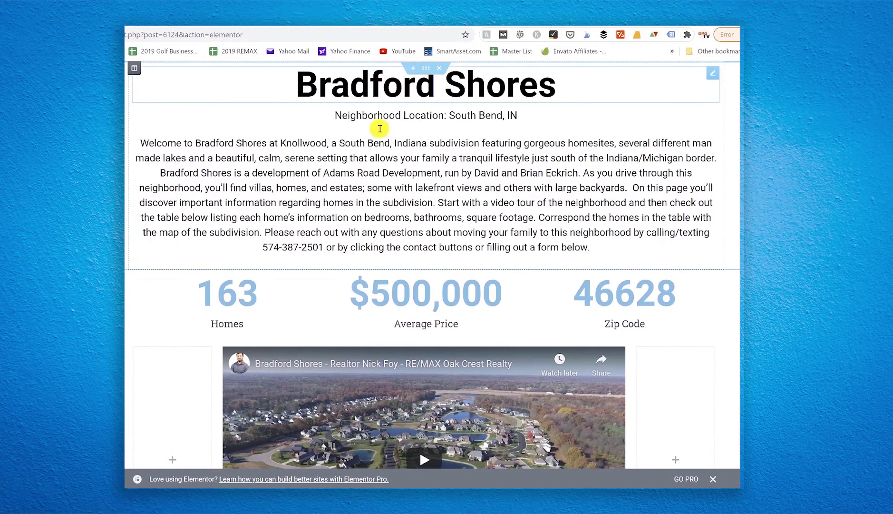
pyautogui.scroll(-3, 379, 175)
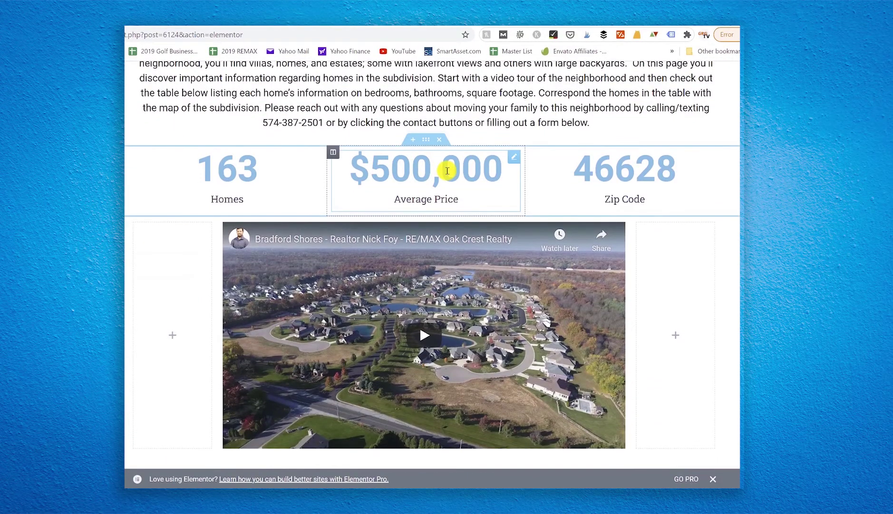
pyautogui.scroll(-5, 447, 171)
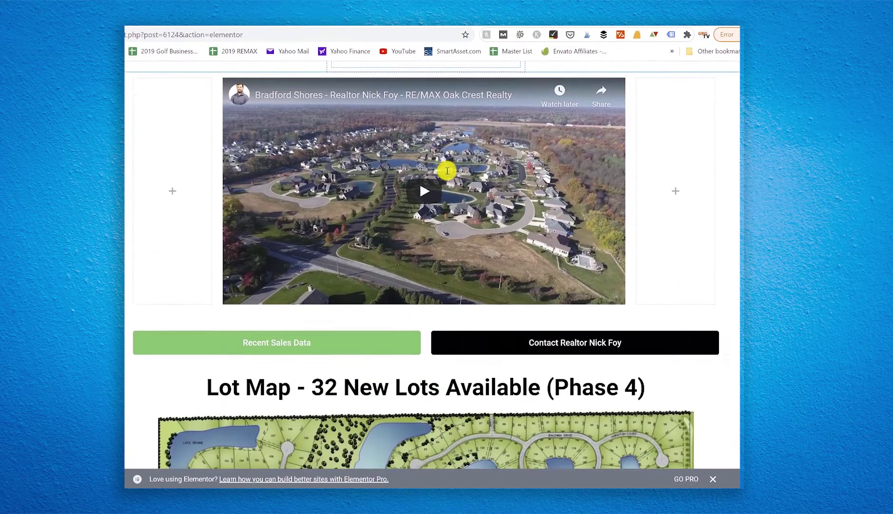
pyautogui.scroll(-4, 453, 228)
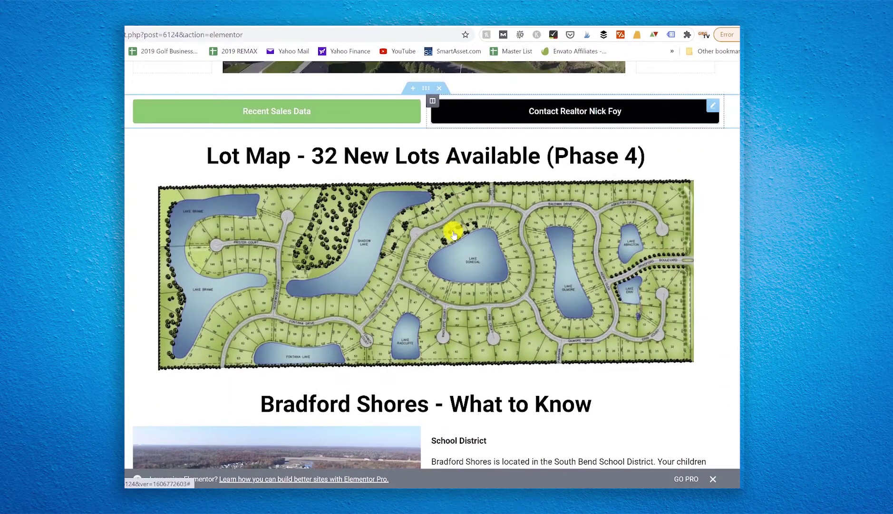
pyautogui.scroll(-11, 454, 233)
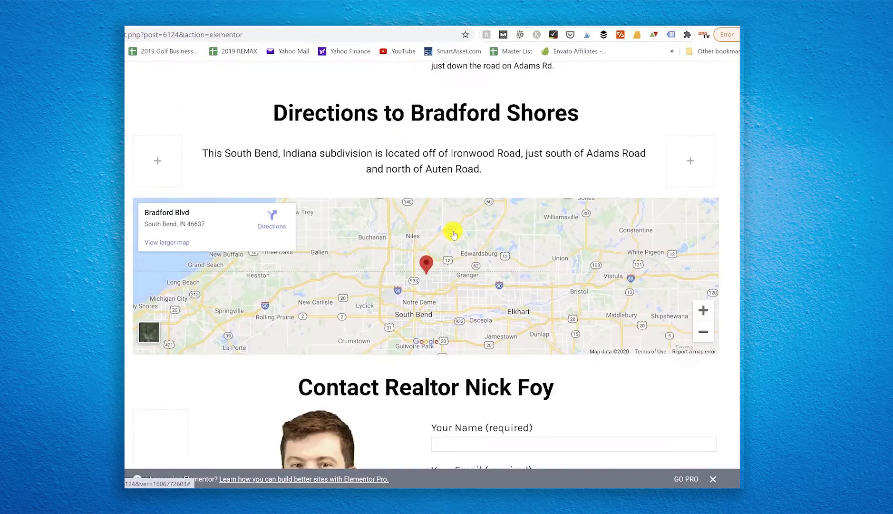
pyautogui.scroll(5, 429, 219)
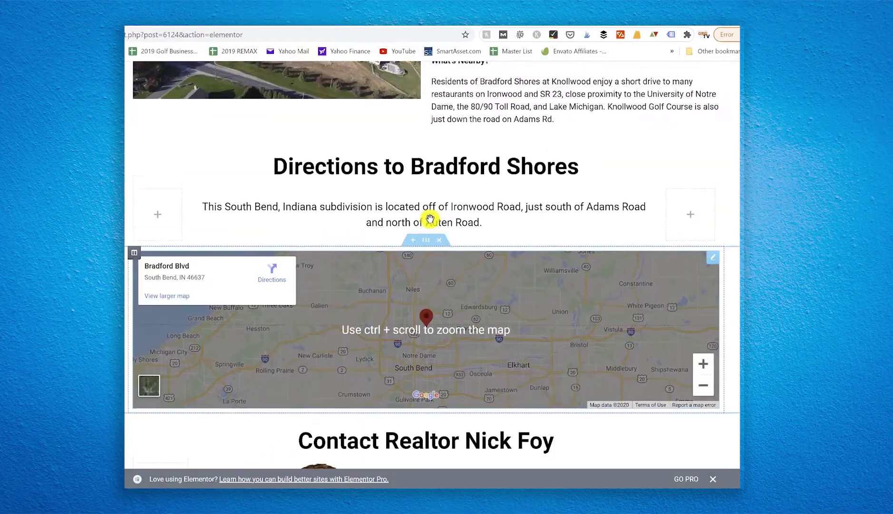
pyautogui.scroll(7, 430, 219)
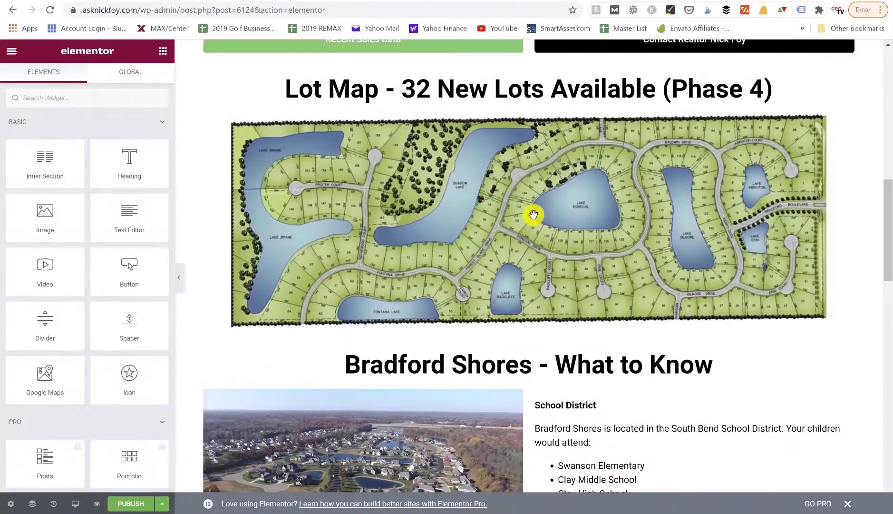
pyautogui.scroll(8, 533, 214)
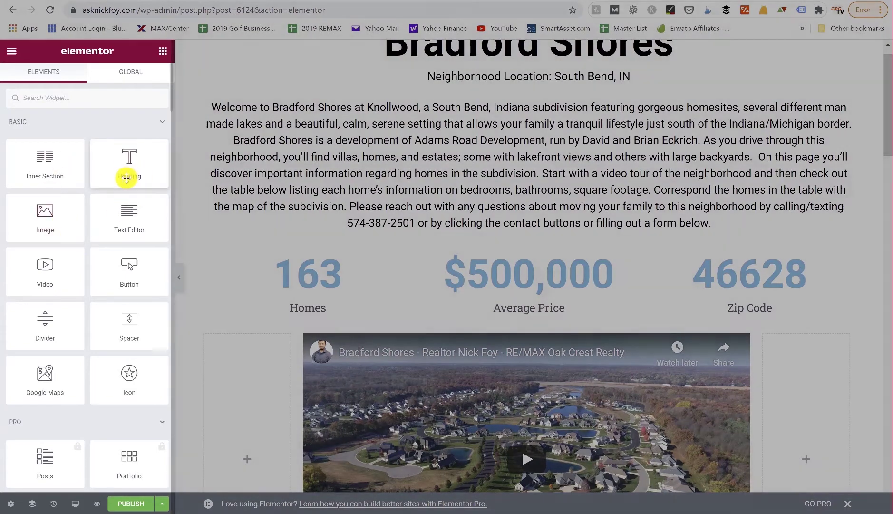
pyautogui.scroll(1, 428, 166)
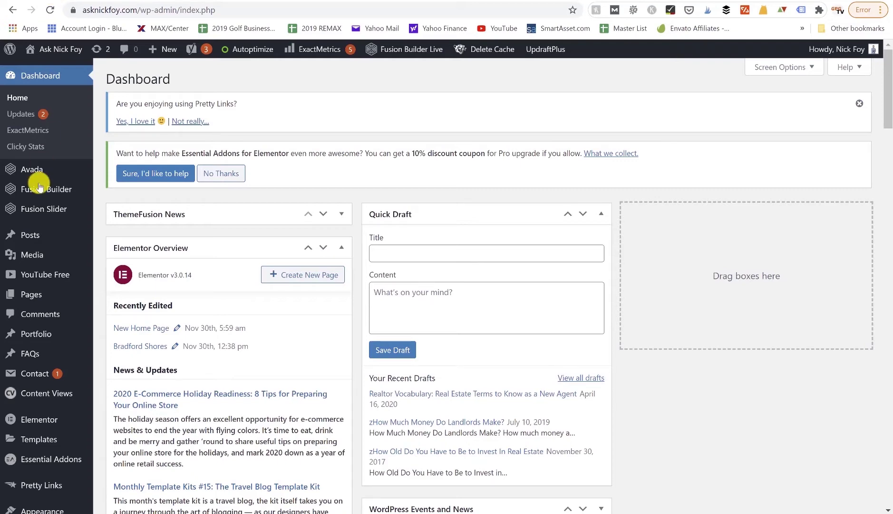
# Step: Open the page for adding new WordPress plugins in a separate tab and search the plugins for "elementor"
pyautogui.moveTo(47, 388)
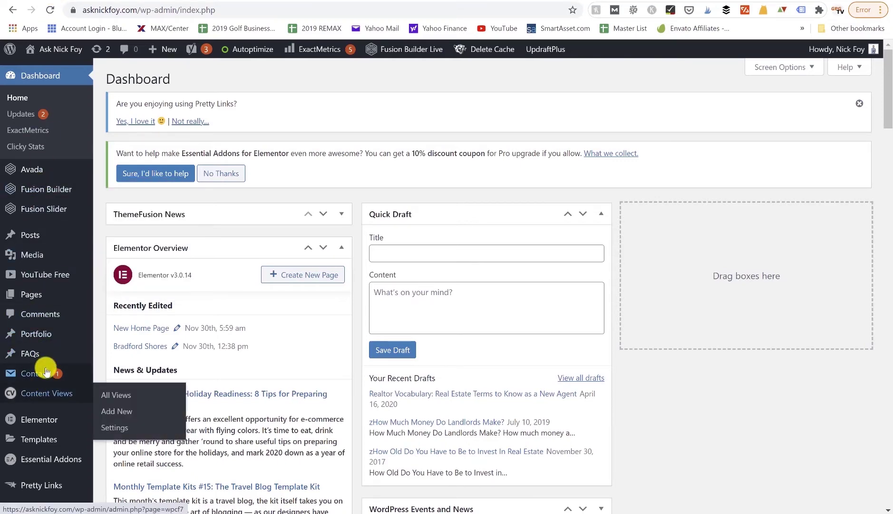
pyautogui.scroll(-3, 46, 388)
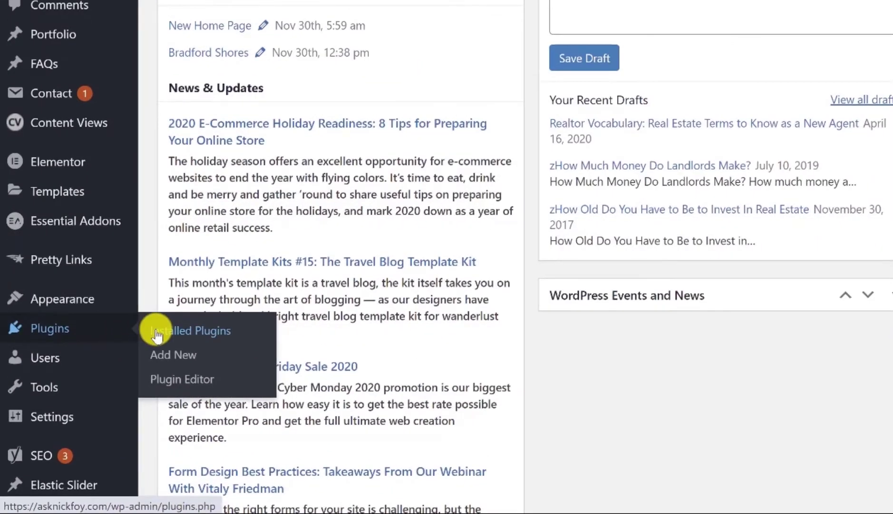
pyautogui.rightClick(180, 360)
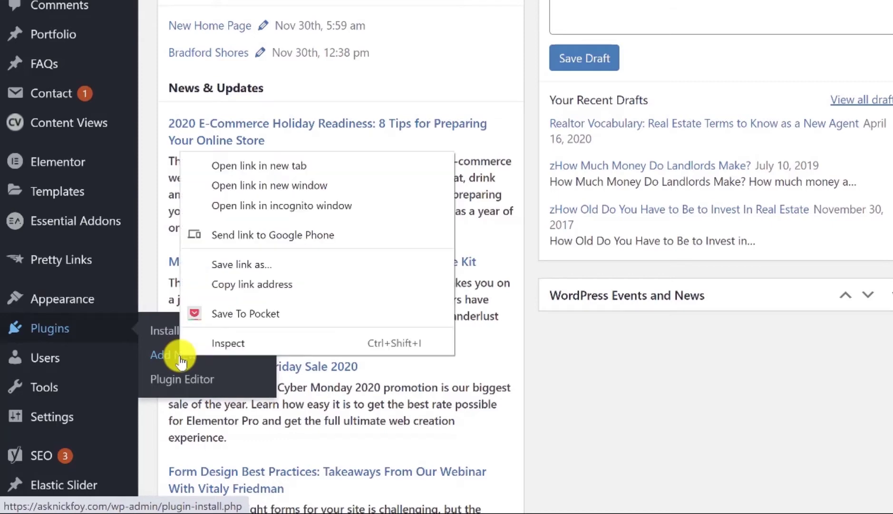
pyautogui.click(250, 170)
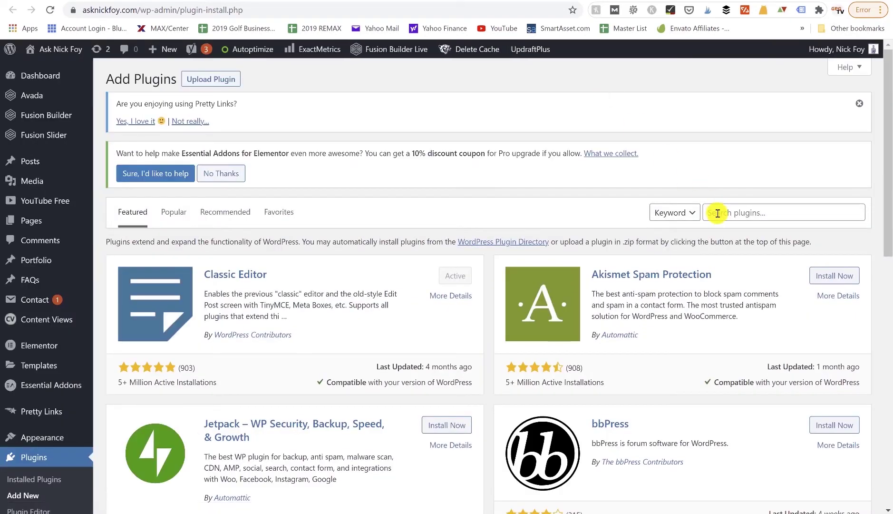
pyautogui.click(717, 213)
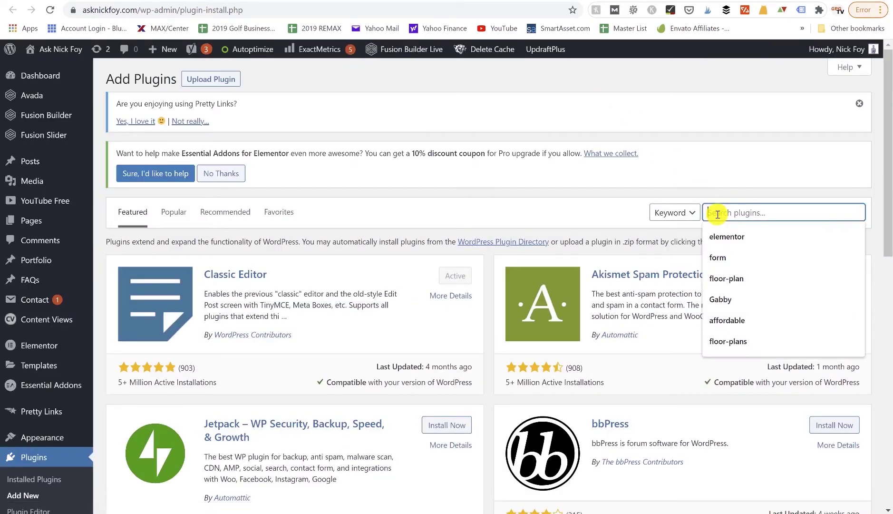
pyautogui.click(721, 228)
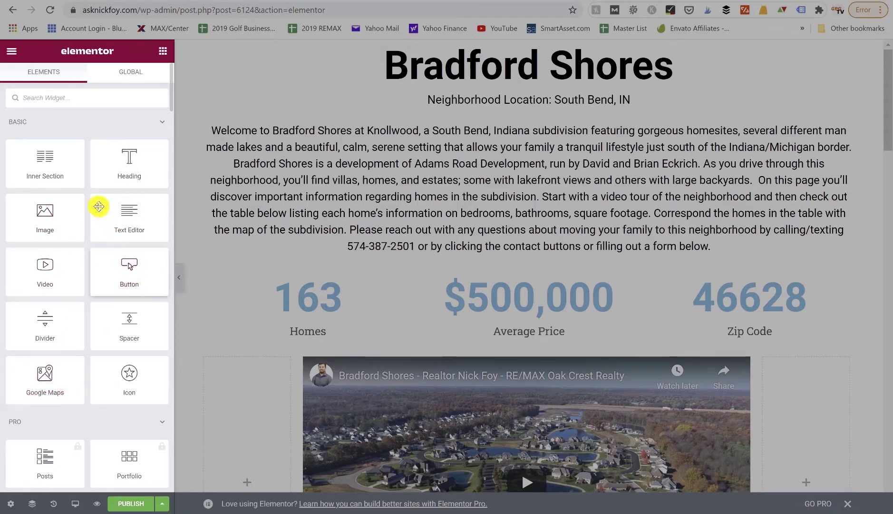
# Step: Examine the widgets available for the Bradford Shores page, covering the Basic, Pro and General categories
pyautogui.scroll(-20, 87, 315)
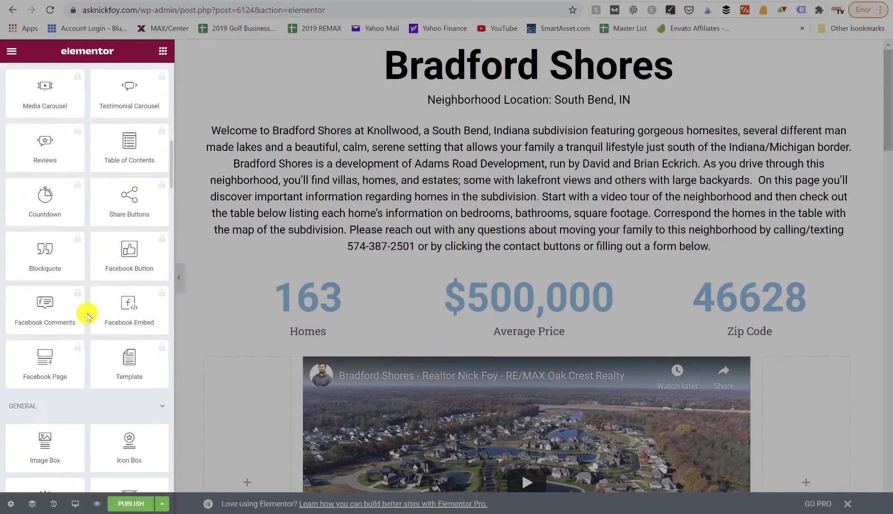
pyautogui.scroll(-3, 87, 315)
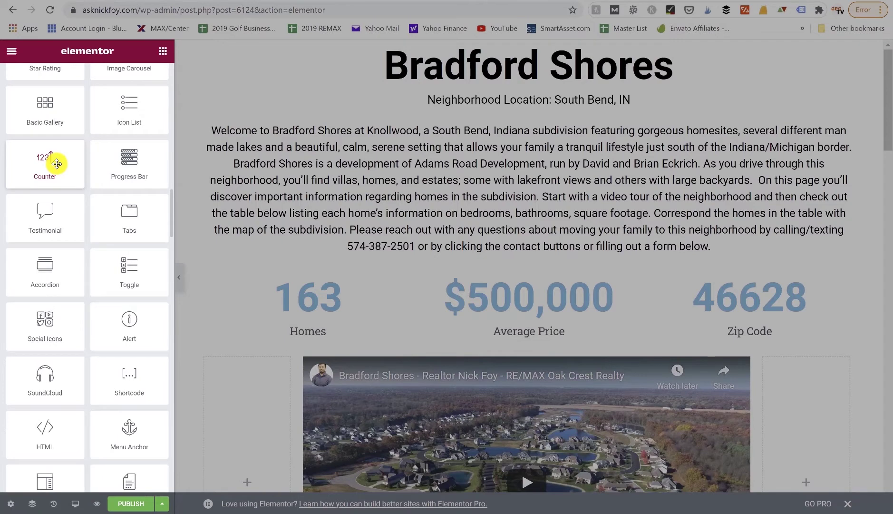
pyautogui.scroll(-2, 57, 163)
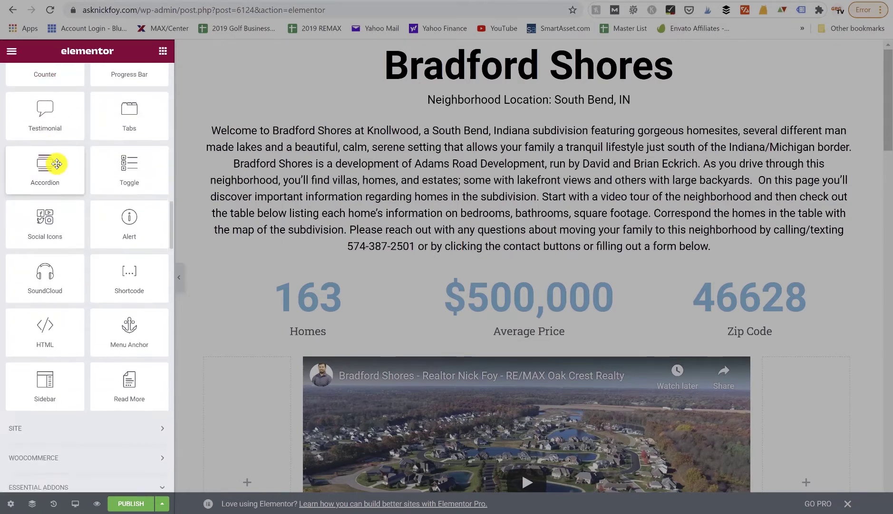
pyautogui.scroll(5, 56, 163)
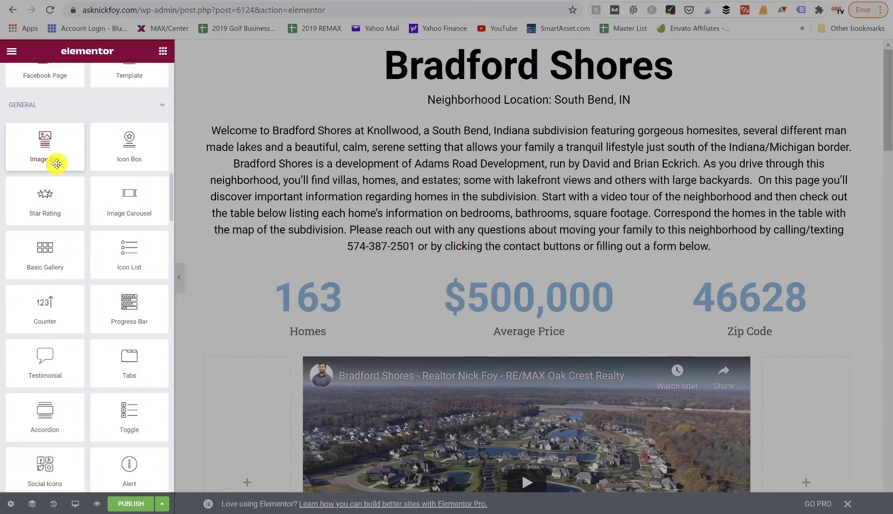
pyautogui.scroll(9, 57, 163)
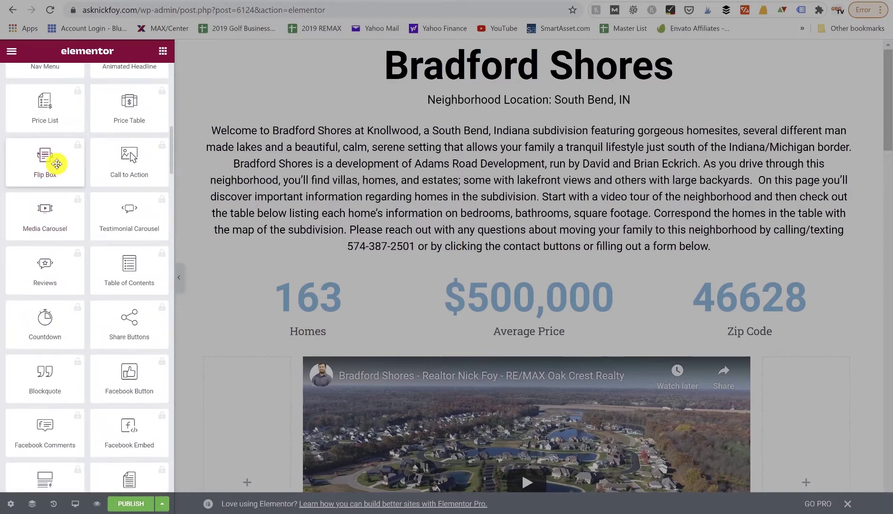
pyautogui.scroll(6, 57, 164)
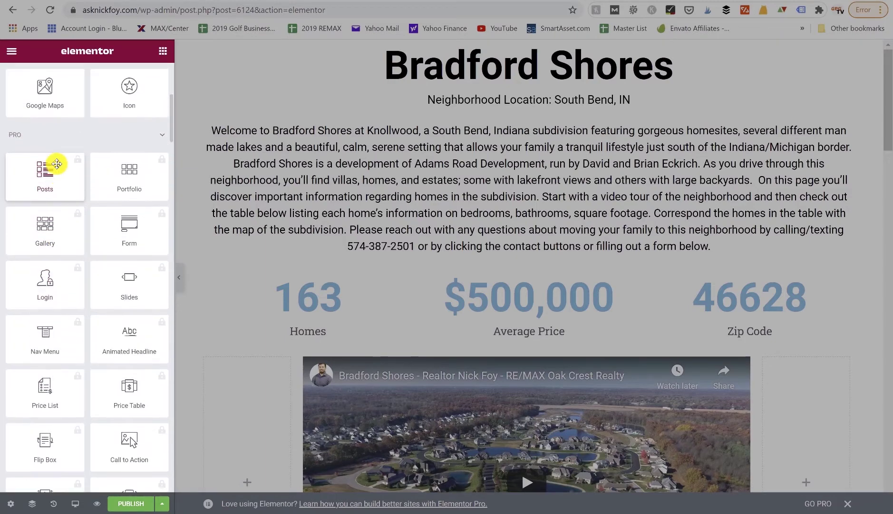
pyautogui.scroll(-2, 57, 164)
pyautogui.scroll(2, 51, 148)
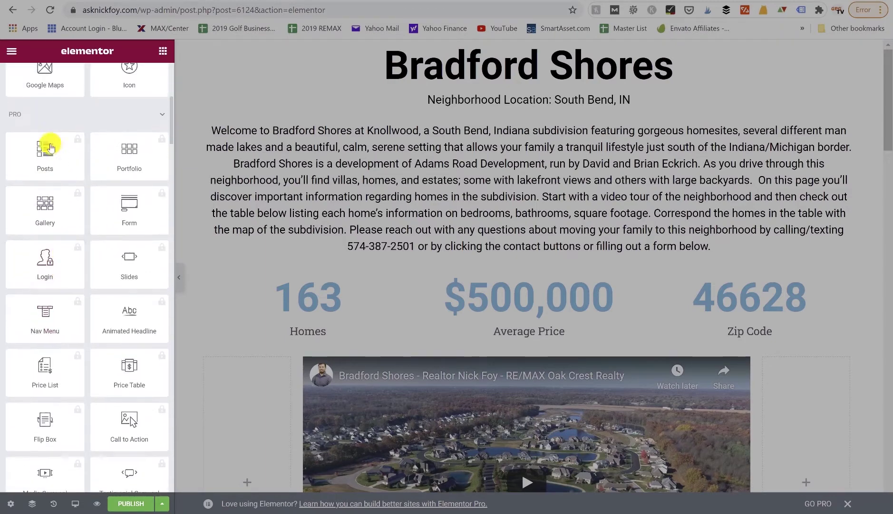
pyautogui.scroll(-2, 55, 228)
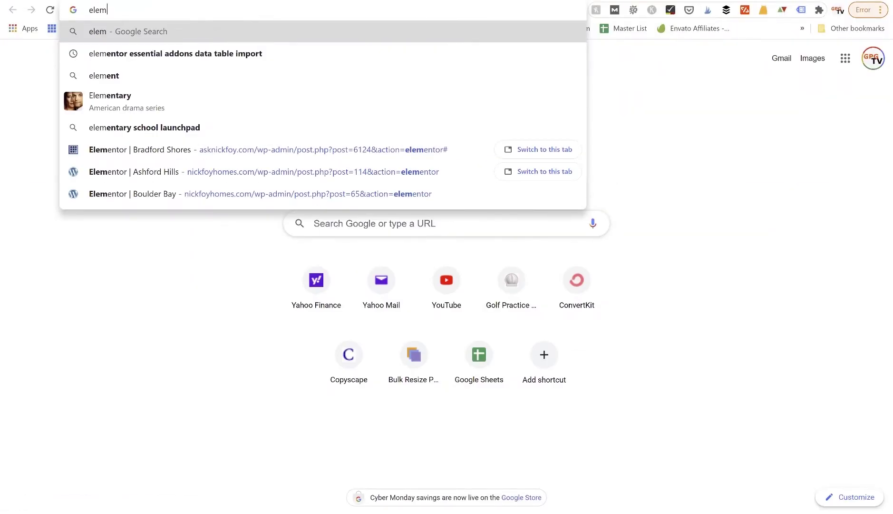
# Step: Search Google for "elementor pro", open the elementor.com/pro result and review its Personal, Plus and Expert plans
pyautogui.write('entor')
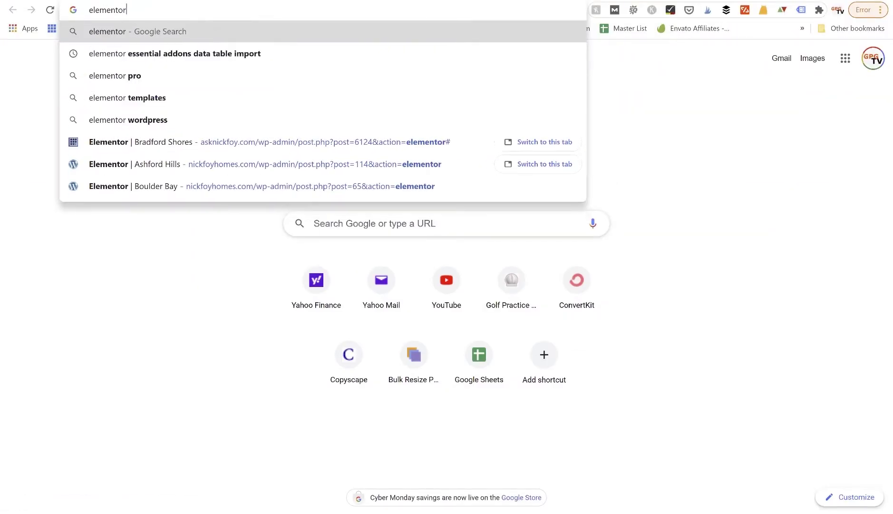
pyautogui.write(' pro')
pyautogui.press('Return')
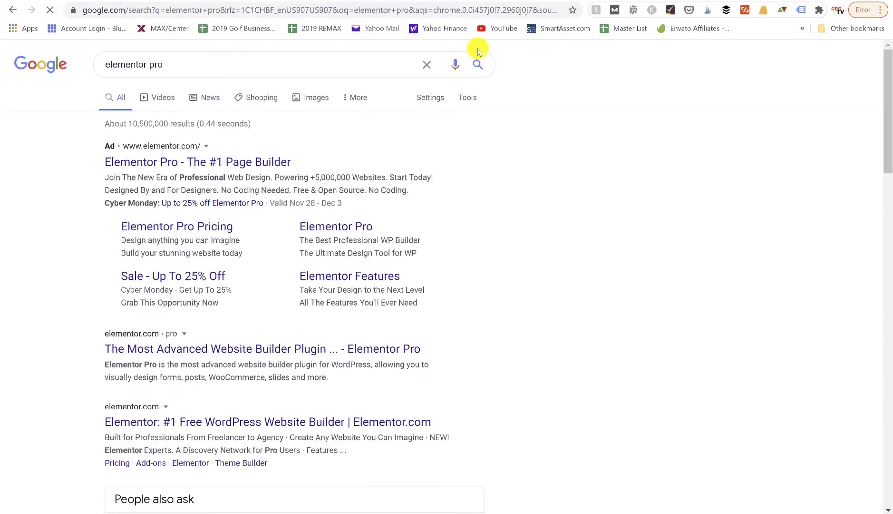
pyautogui.scroll(-1, 180, 305)
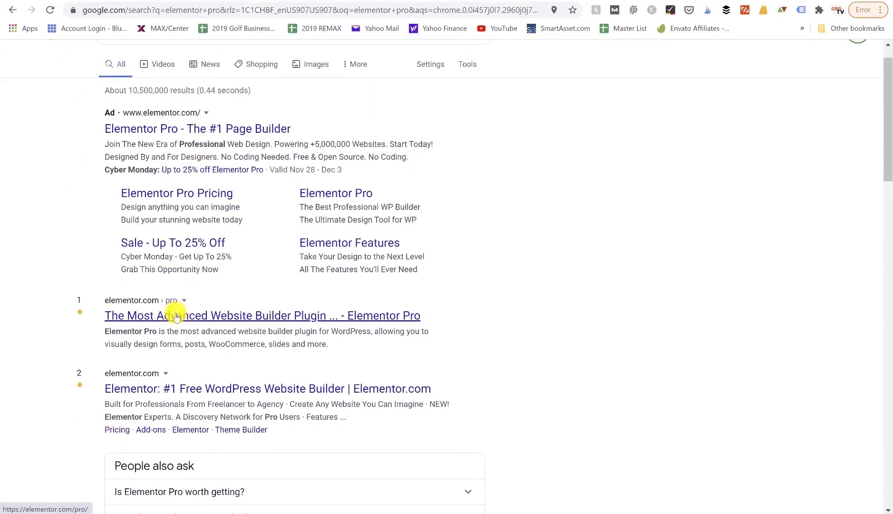
pyautogui.click(177, 316)
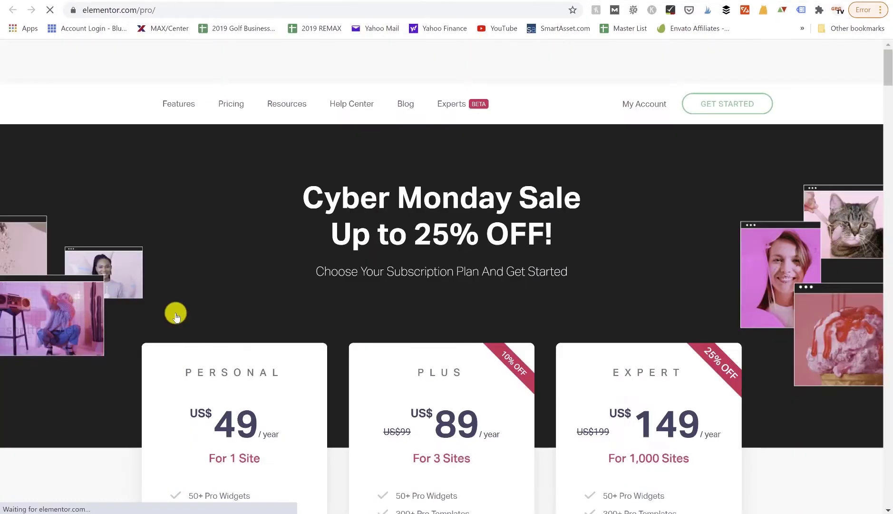
pyautogui.scroll(-5, 307, 333)
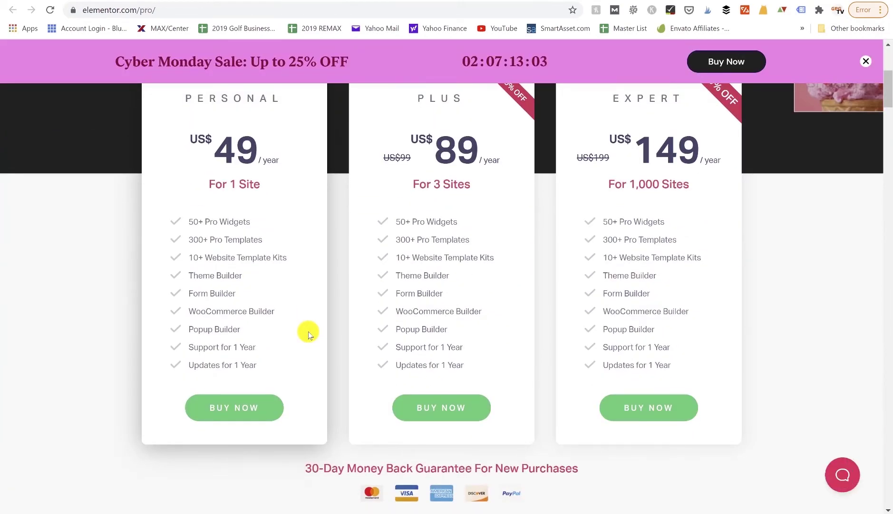
pyautogui.scroll(1, 308, 334)
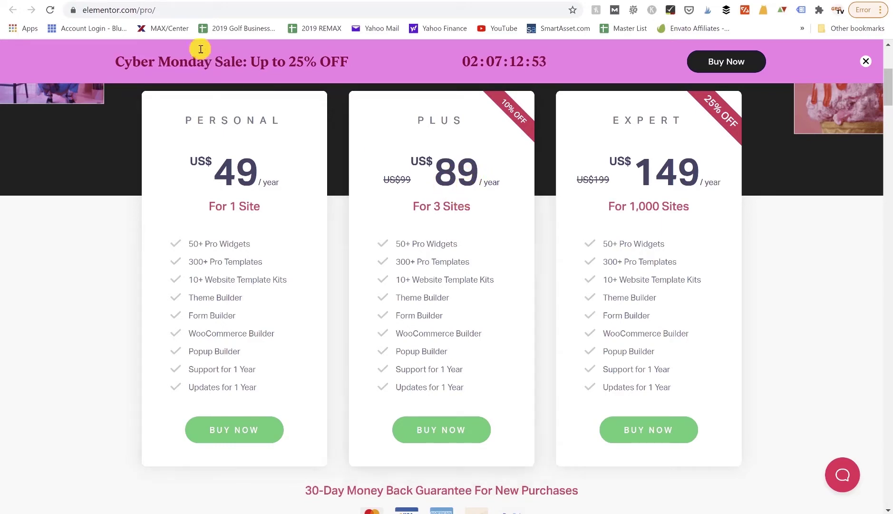
pyautogui.moveTo(112, 1)
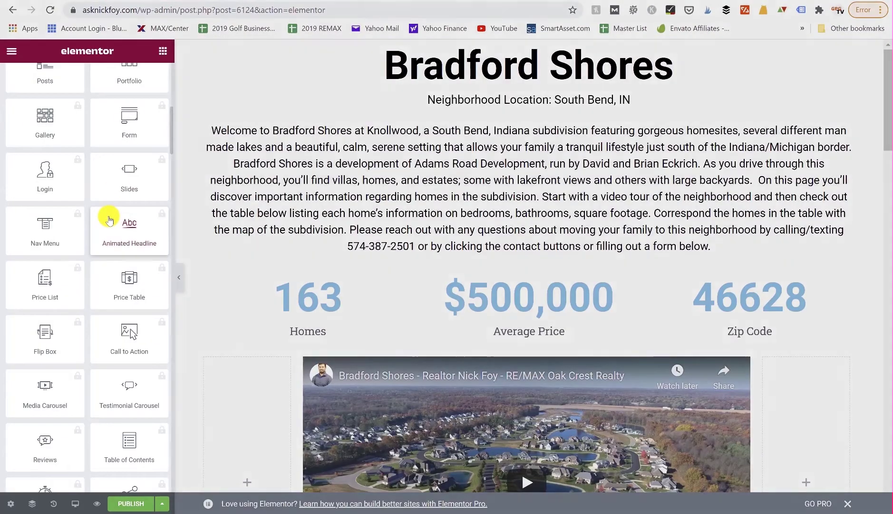
# Step: Examine the Pro widgets offered for the Bradford Shores page
pyautogui.scroll(4, 109, 219)
pyautogui.scroll(-5, 109, 219)
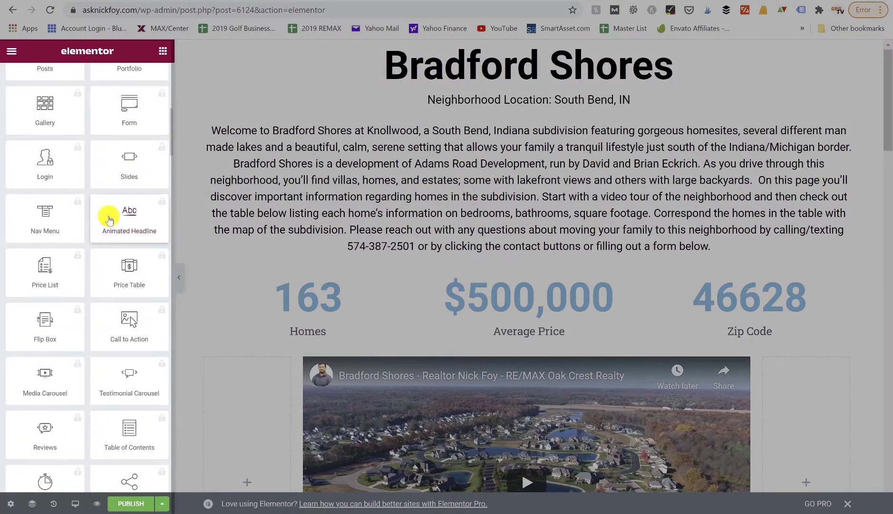
pyautogui.scroll(-4, 83, 304)
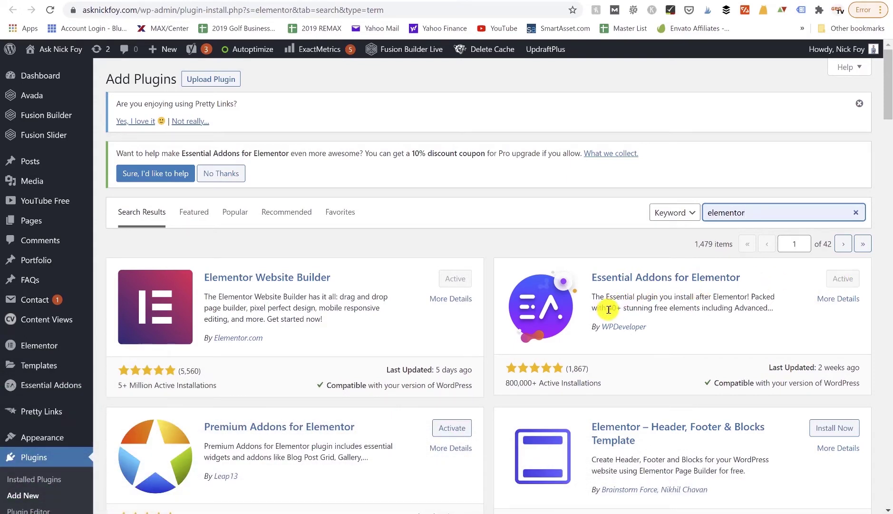
# Step: Read the Essential Addons for Elementor plugin's description and look through the Bradford Shores page's widget list as far as the Essential Addons category
pyautogui.moveTo(609, 309); pyautogui.dragTo(739, 306)
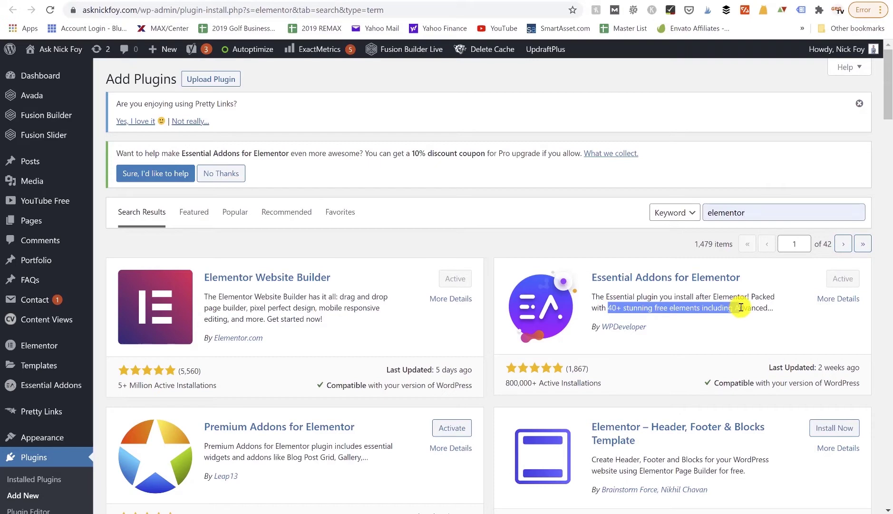
pyautogui.click(740, 307)
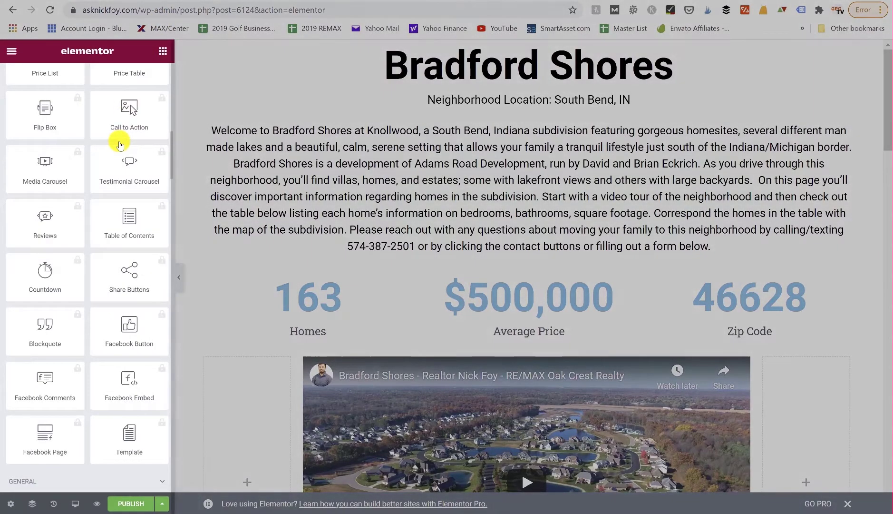
pyautogui.scroll(6, 119, 144)
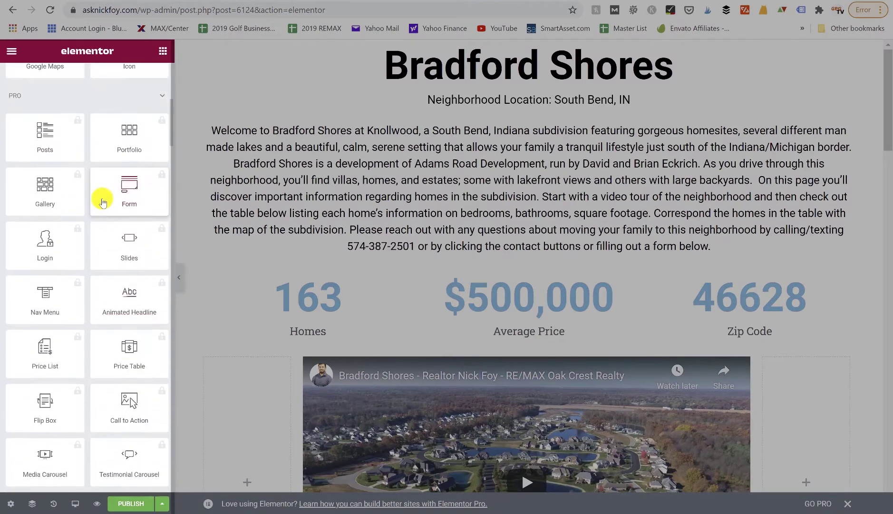
pyautogui.scroll(-3, 102, 202)
pyautogui.scroll(-20, 103, 202)
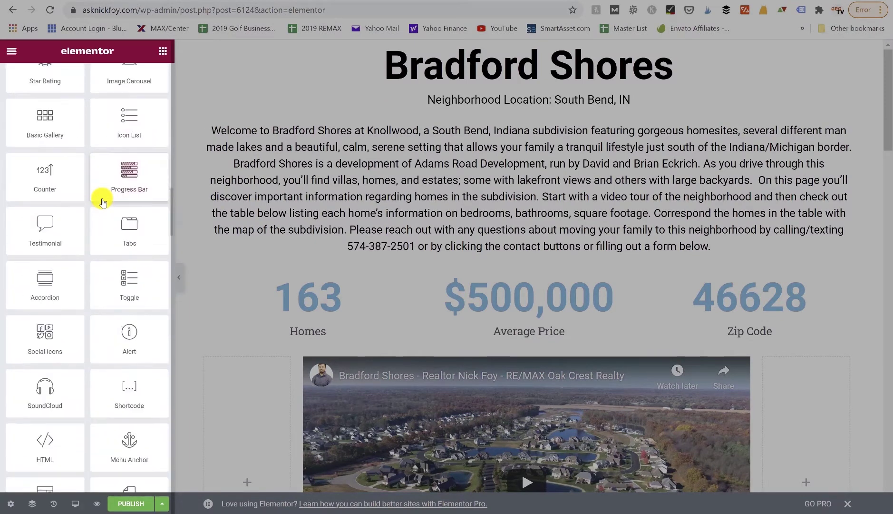
pyautogui.scroll(-1, 103, 202)
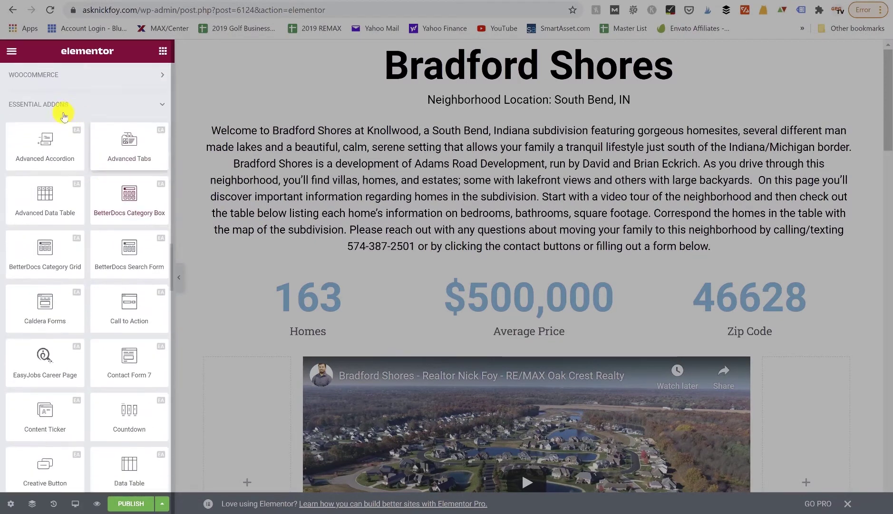
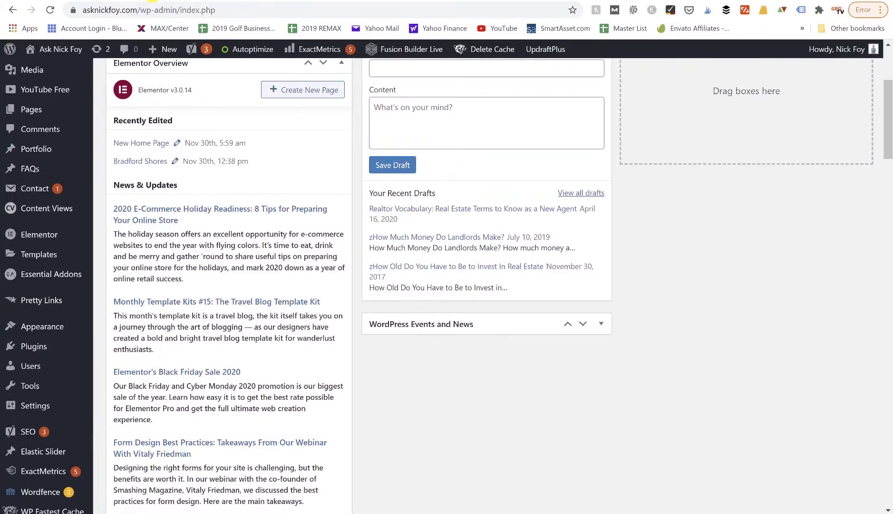
# Step: Switch to the WordPress Themes page and examine the installed themes and the option for adding another
pyautogui.click(151, 0)
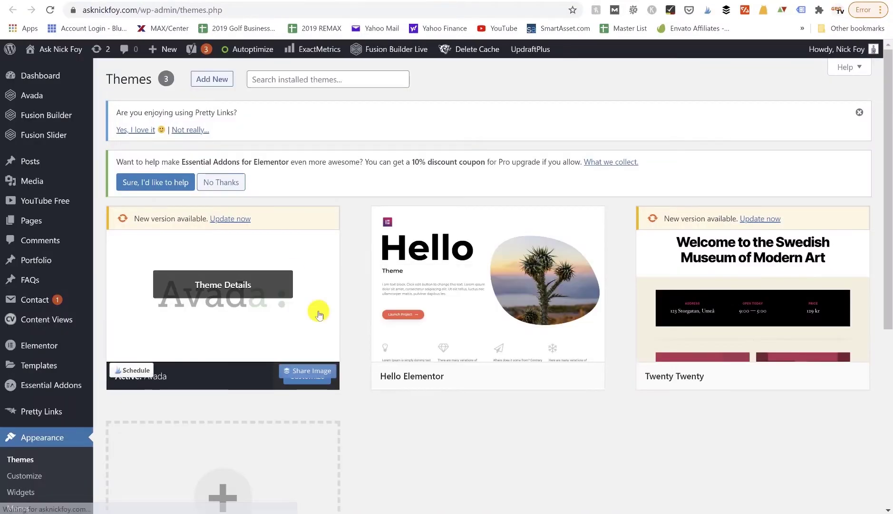
pyautogui.scroll(-1, 318, 311)
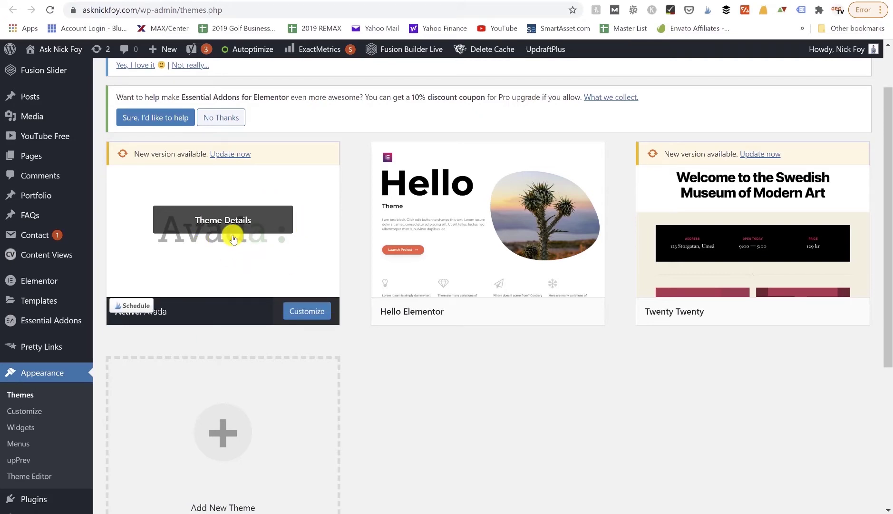
pyautogui.scroll(2, 233, 238)
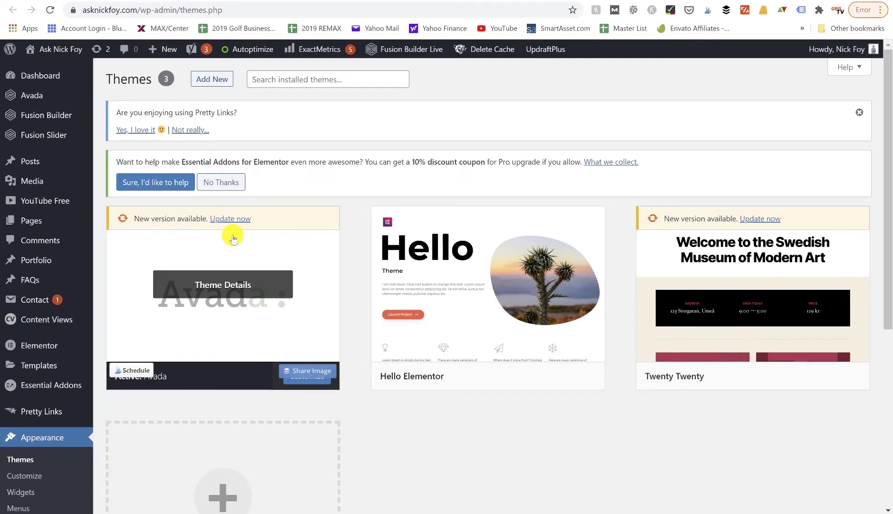
pyautogui.scroll(-5, 233, 238)
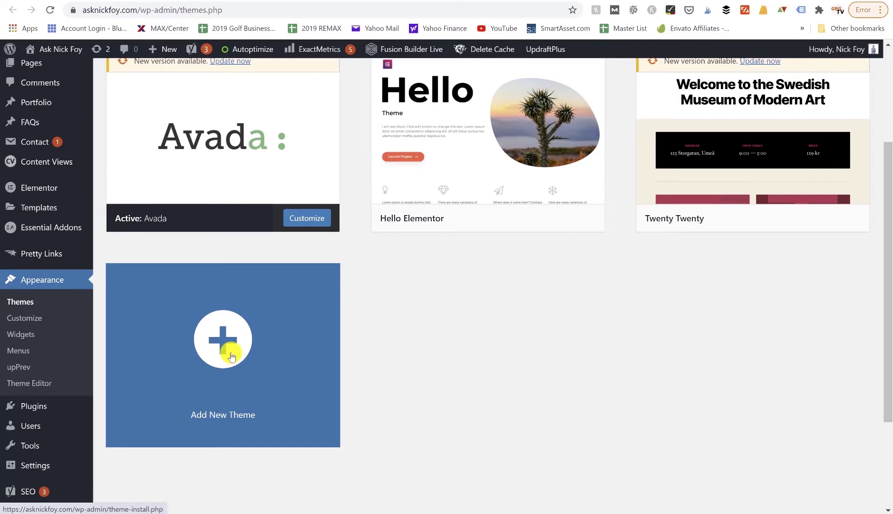
# Step: Open the page for adding new WordPress themes and search the themes for "hello elementor"
pyautogui.click(232, 357)
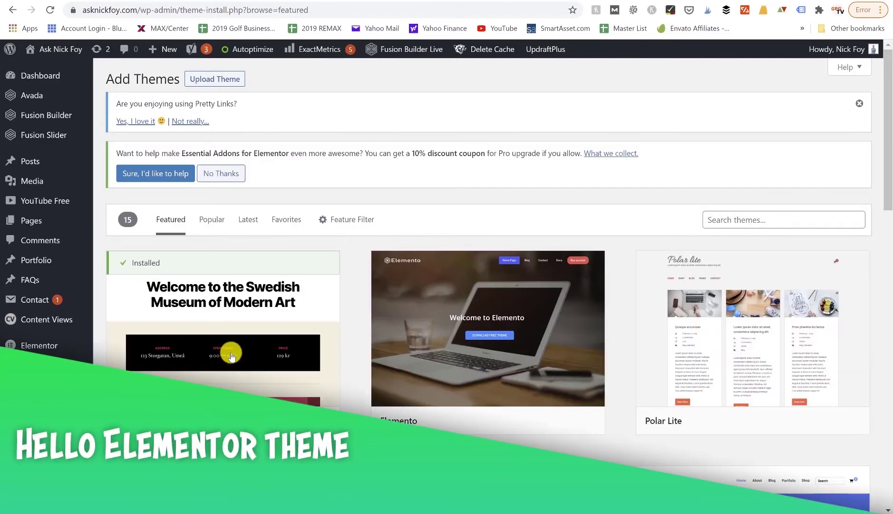
pyautogui.scroll(-2, 712, 140)
pyautogui.click(718, 148)
pyautogui.write('he')
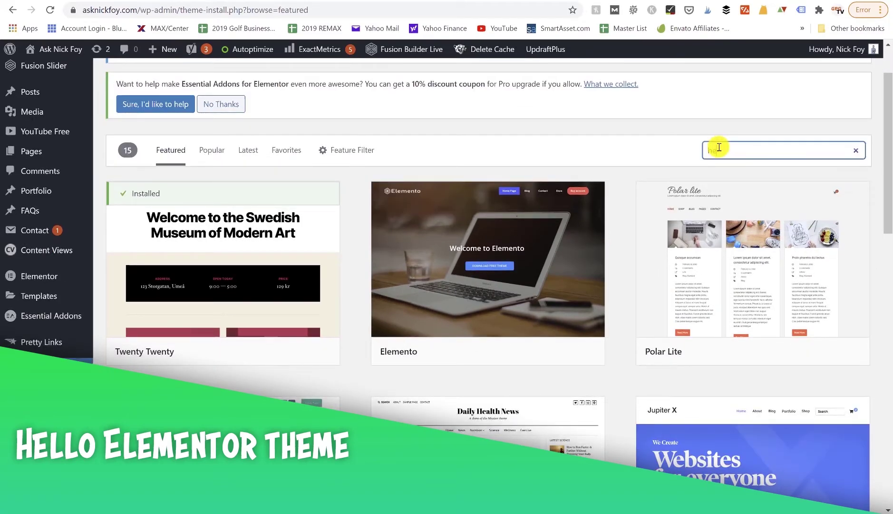
pyautogui.write('llo elem')
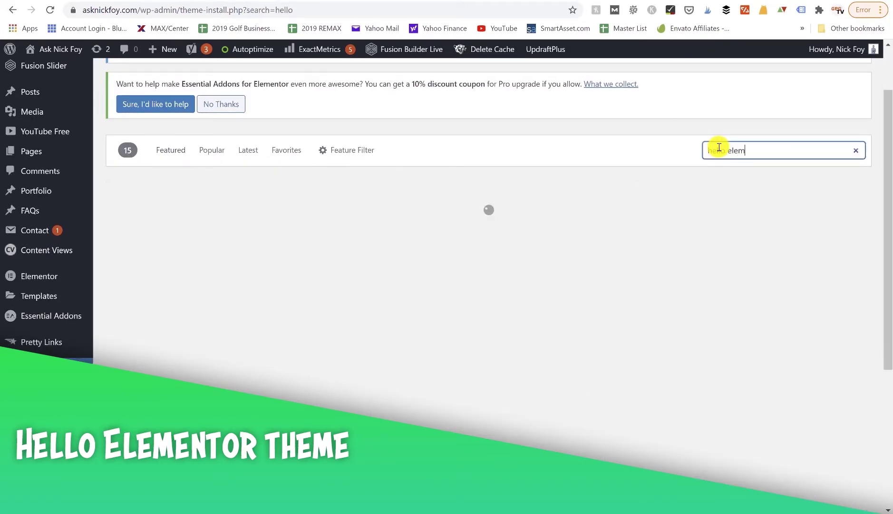
pyautogui.write('entor')
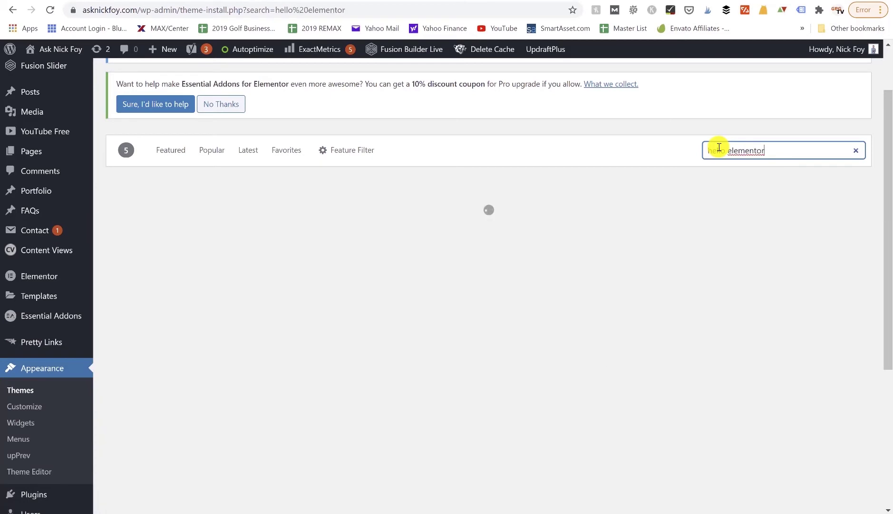
pyautogui.moveTo(259, 289)
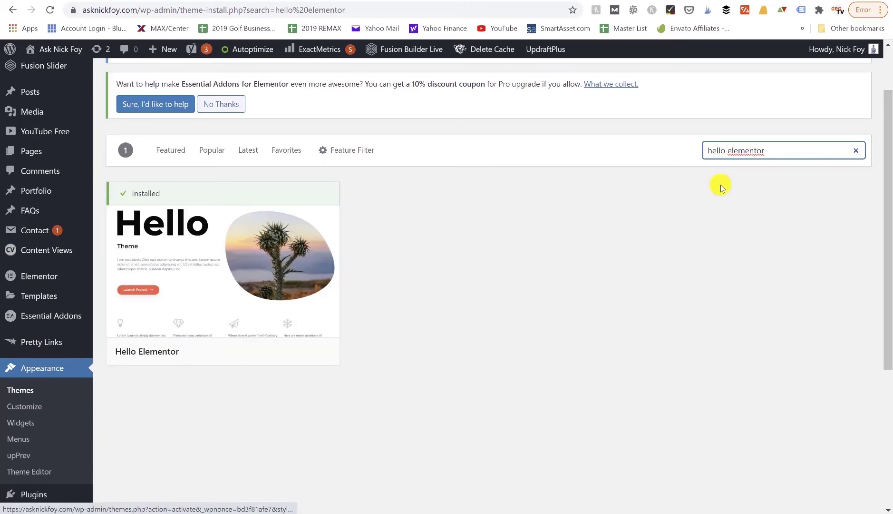
# Step: Replace the theme search term with "astra" and look at the Astra theme
pyautogui.hotkey('ctrl', 'shift', 'Left')
pyautogui.hotkey('ctrl', 'shift', 'Left')
pyautogui.write('astra')
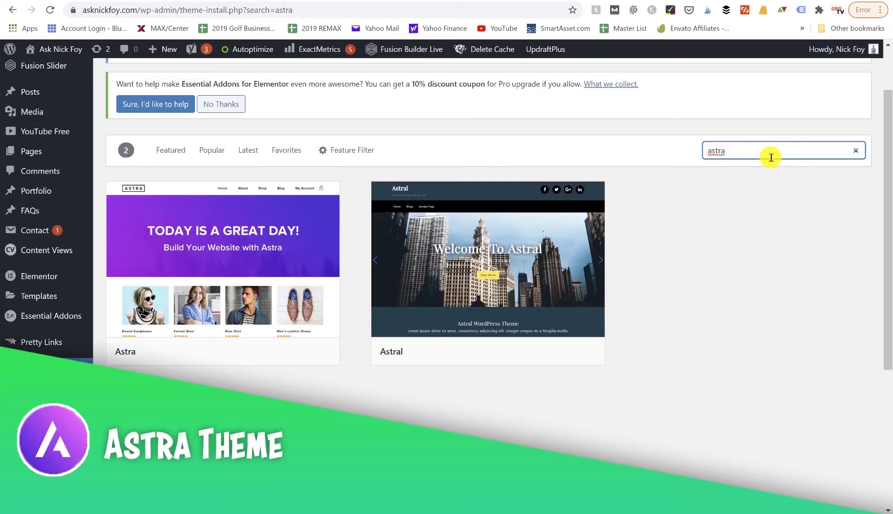
pyautogui.moveTo(239, 259)
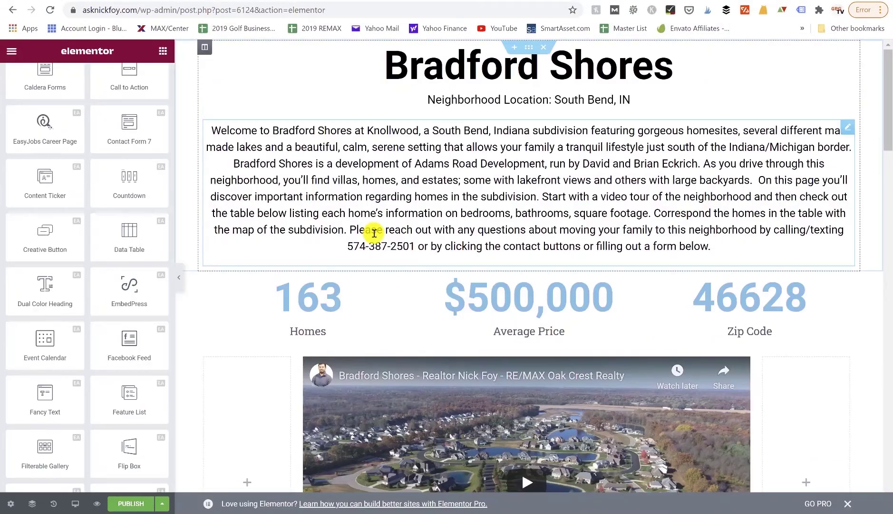
# Step: Look through the Bradford Shores page in the Elementor editor, from the introduction down to the contact section and back to the beginning
pyautogui.scroll(-5, 373, 233)
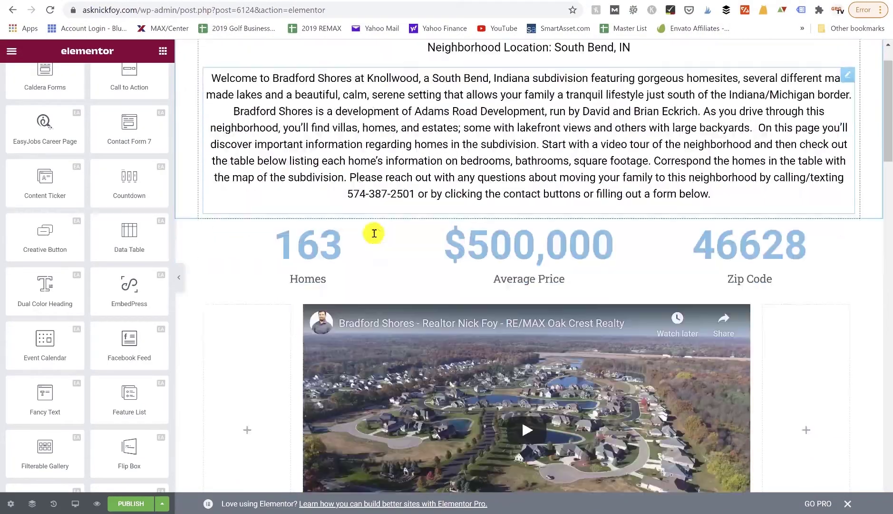
pyautogui.scroll(-8, 374, 233)
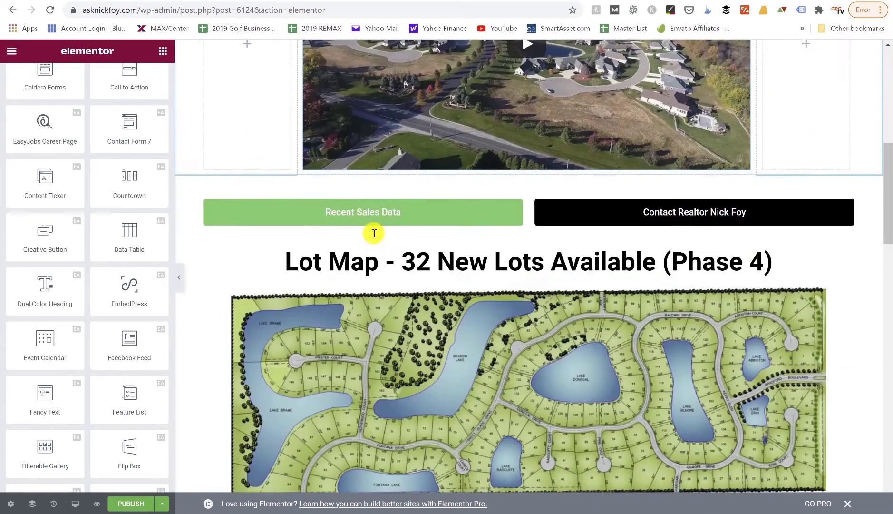
pyautogui.scroll(-14, 374, 233)
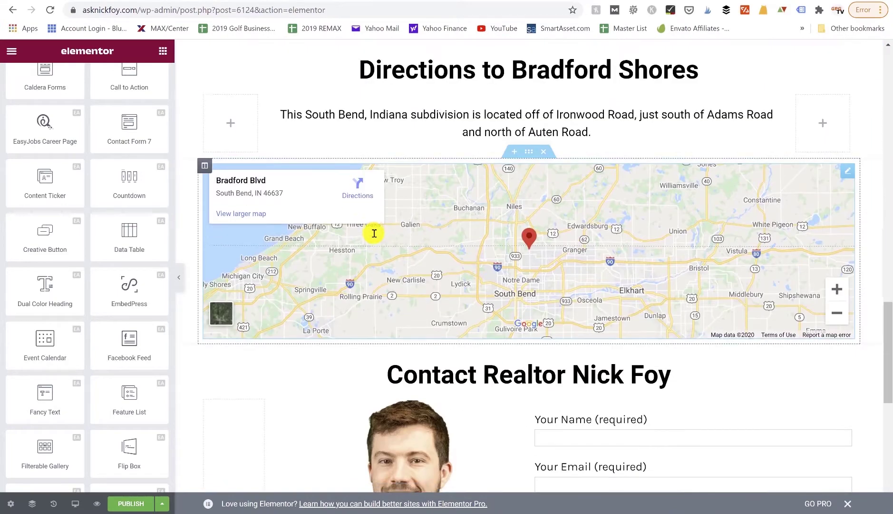
pyautogui.scroll(-5, 375, 233)
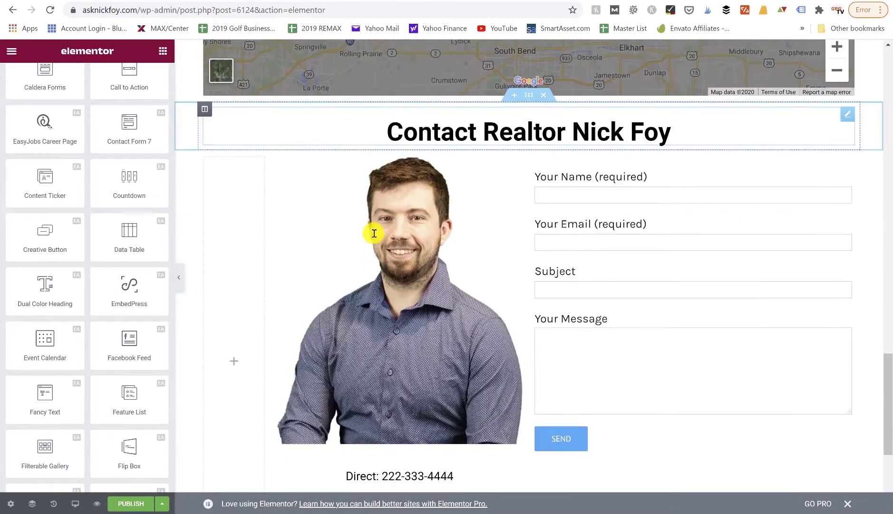
pyautogui.scroll(-5, 374, 233)
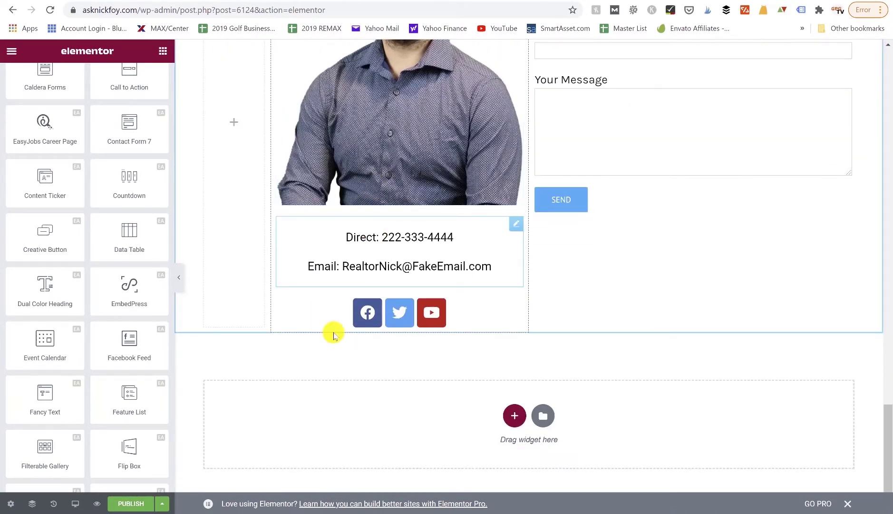
pyautogui.scroll(15, 334, 474)
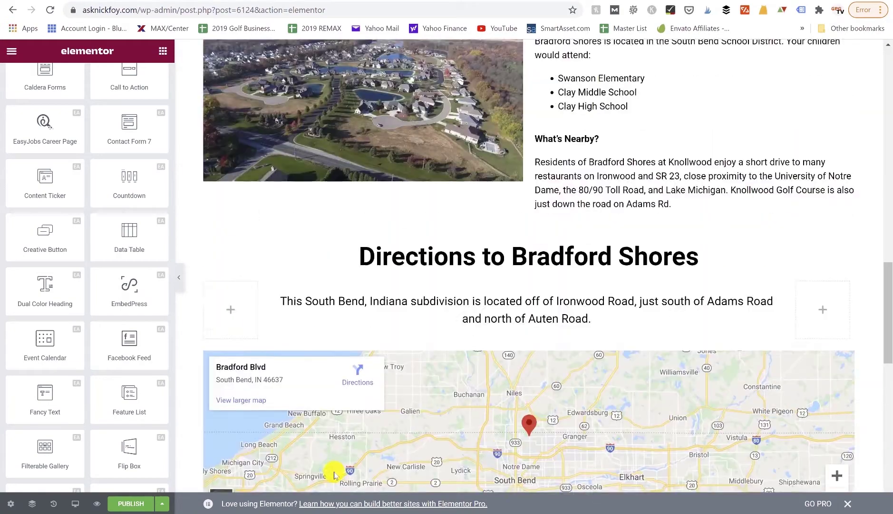
pyautogui.scroll(15, 333, 474)
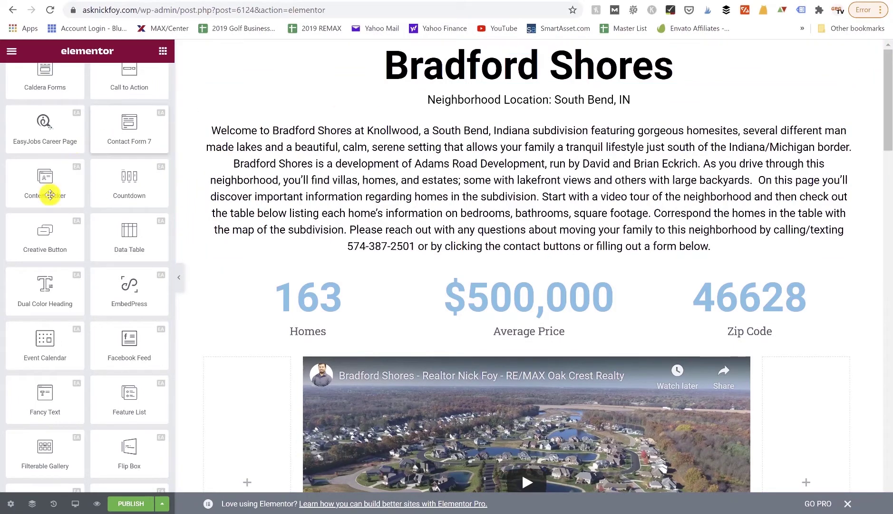
# Step: Examine the Essential Addons widgets through to the end of the widget list
pyautogui.scroll(-3, 125, 238)
pyautogui.scroll(-20, 124, 239)
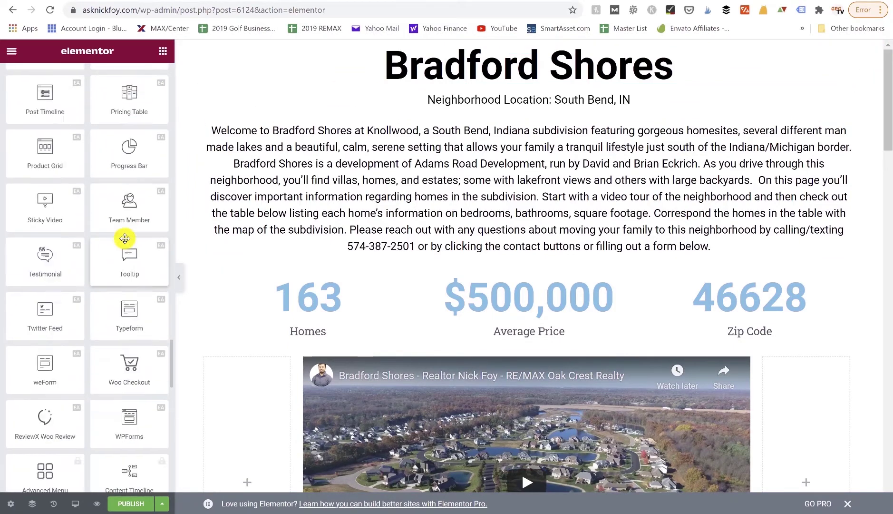
pyautogui.scroll(-15, 125, 238)
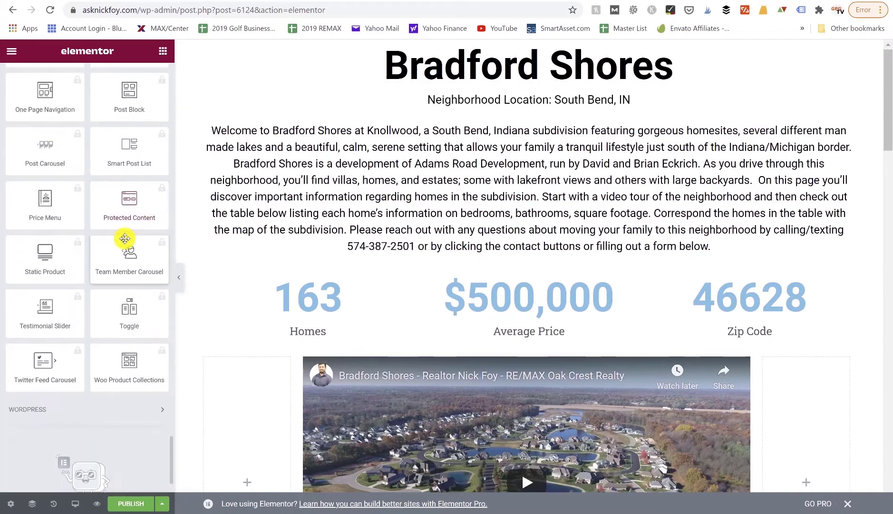
pyautogui.scroll(20, 125, 238)
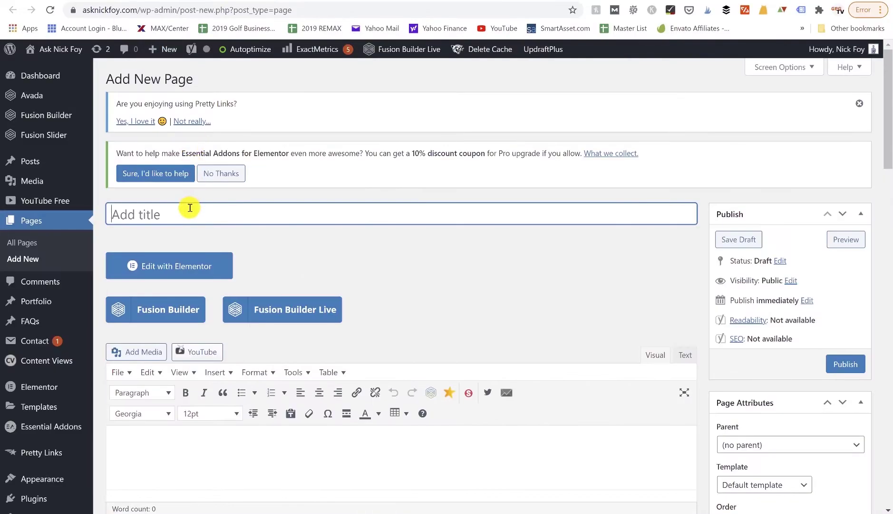
# Step: Title the new page "Test Demo Page" and open it for editing with Elementor, briefly hiding and restoring the widget panel
pyautogui.write('Test Demo Page')
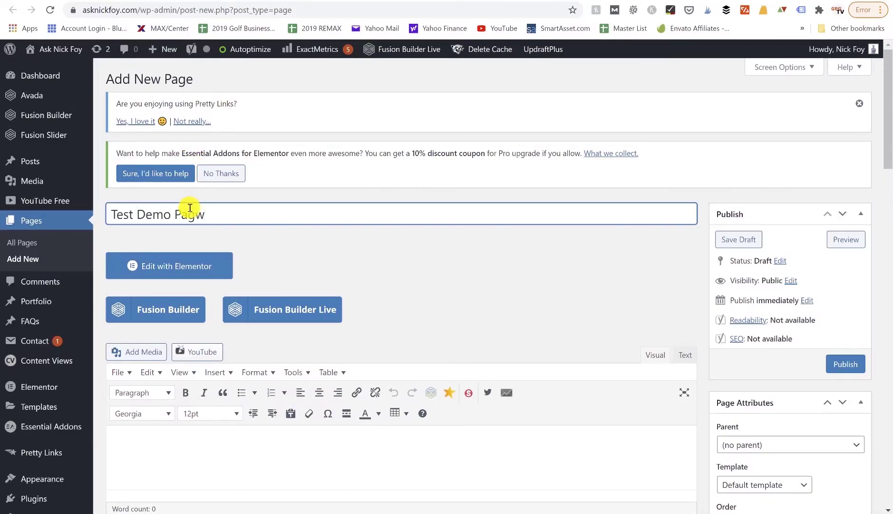
pyautogui.click(175, 272)
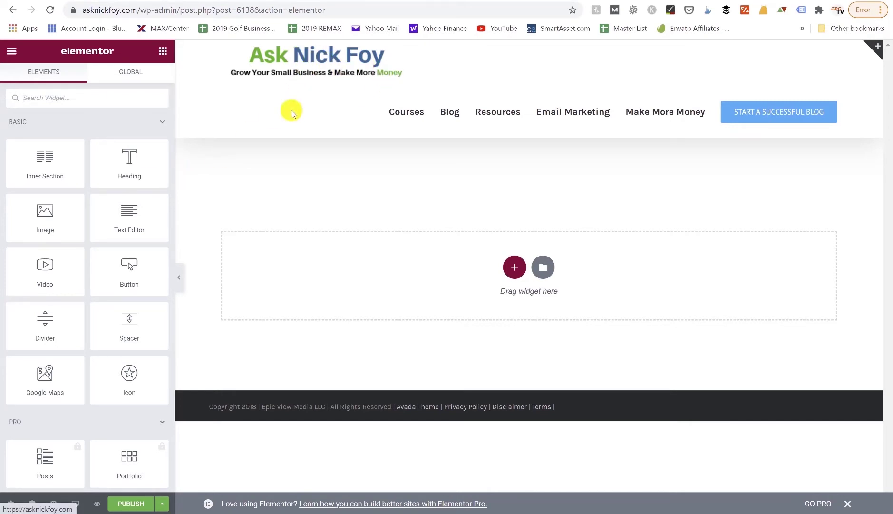
pyautogui.click(179, 275)
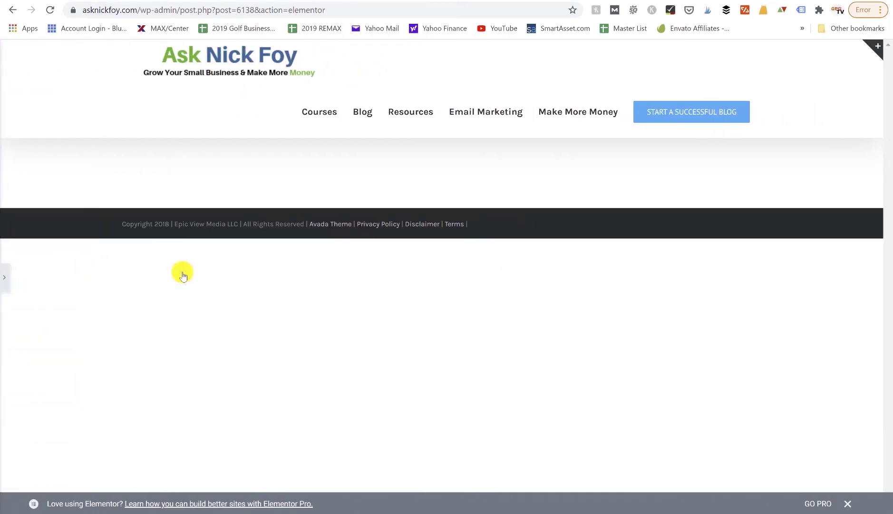
pyautogui.click(9, 284)
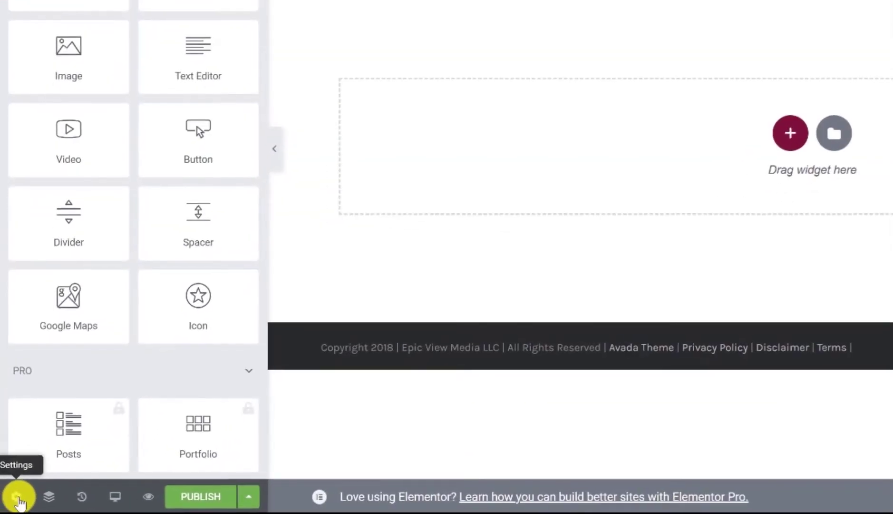
# Step: Set the page layout to Elementor Canvas, then save the page as a draft and reload the editor
pyautogui.click(11, 503)
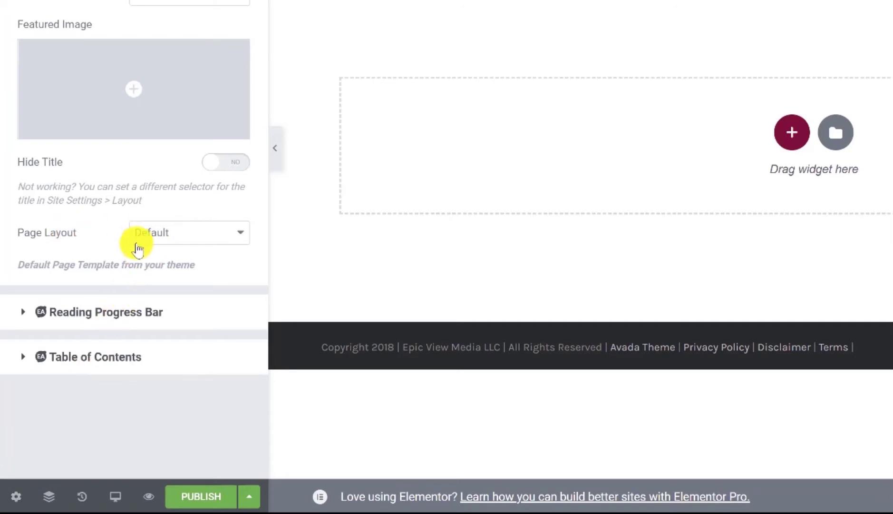
pyautogui.click(159, 244)
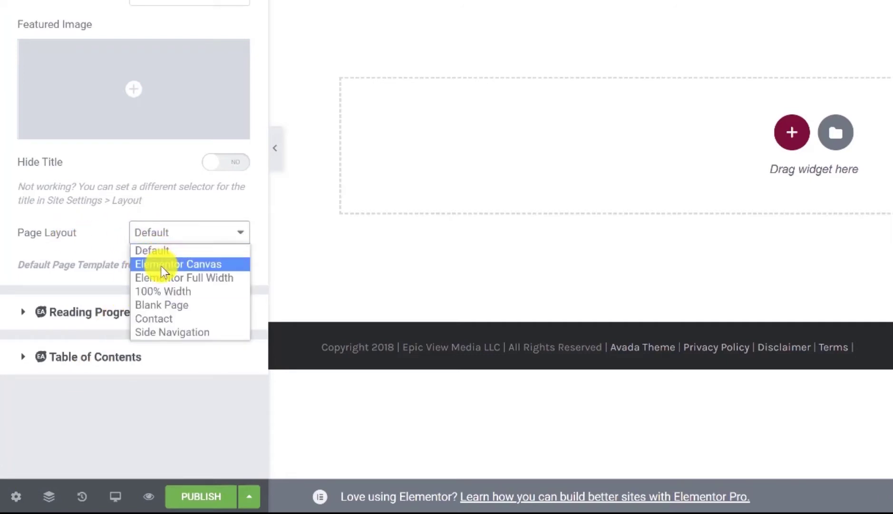
pyautogui.click(160, 266)
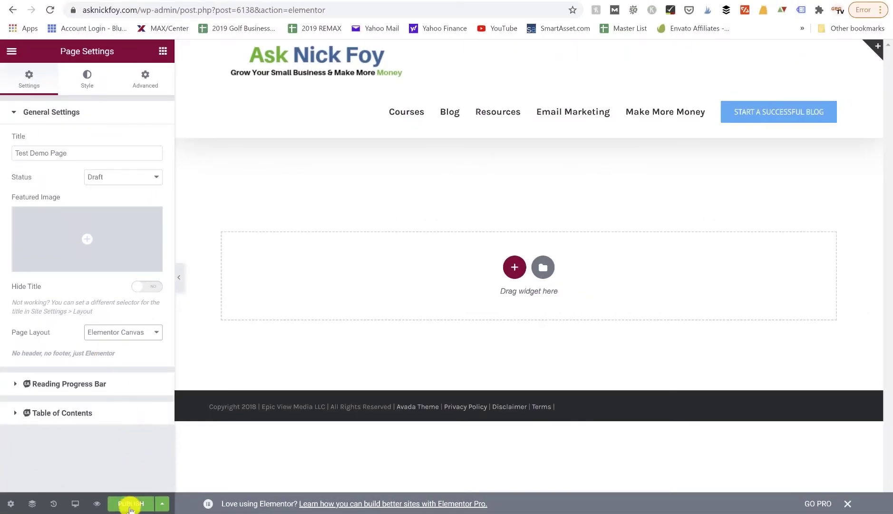
pyautogui.click(162, 503)
pyautogui.click(133, 451)
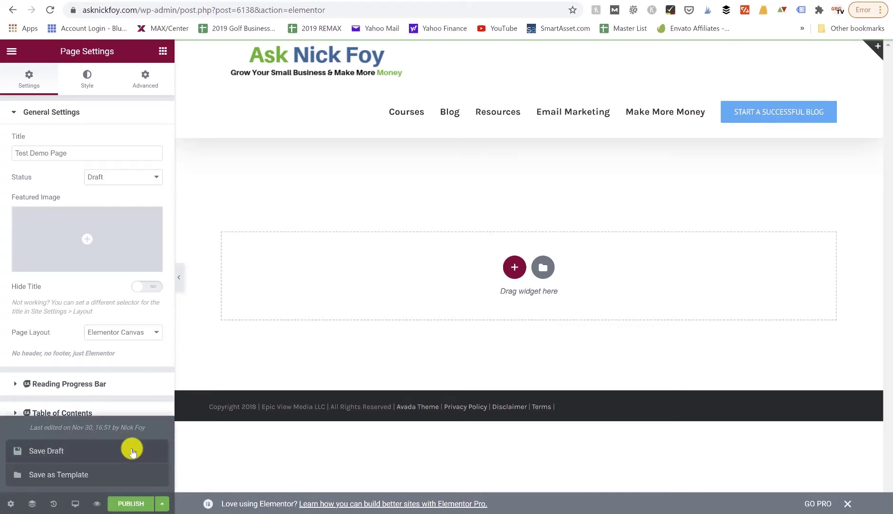
pyautogui.click(50, 10)
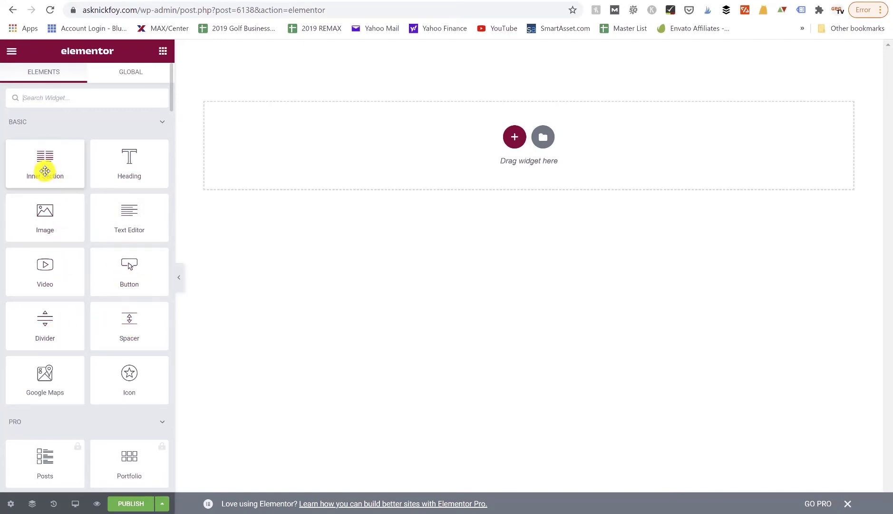
# Step: Add a single-column section to the page and place a two-column Inner Section widget inside it
pyautogui.click(518, 139)
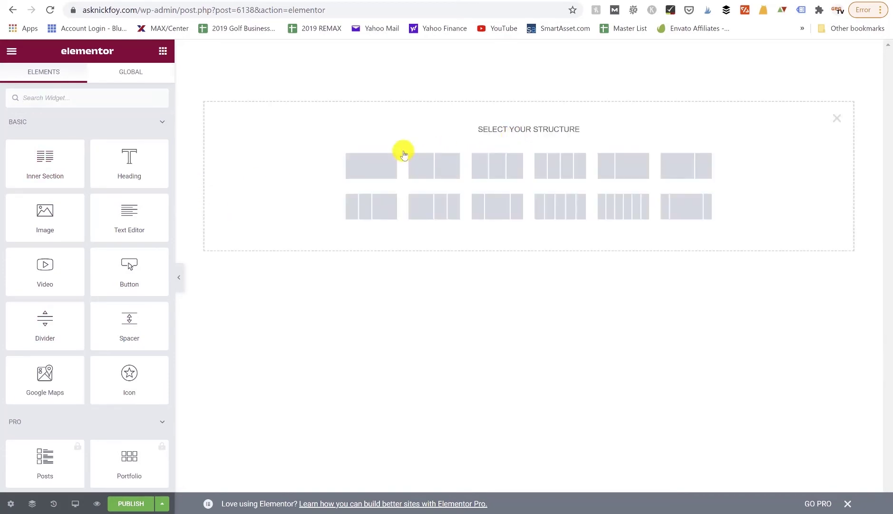
pyautogui.click(383, 164)
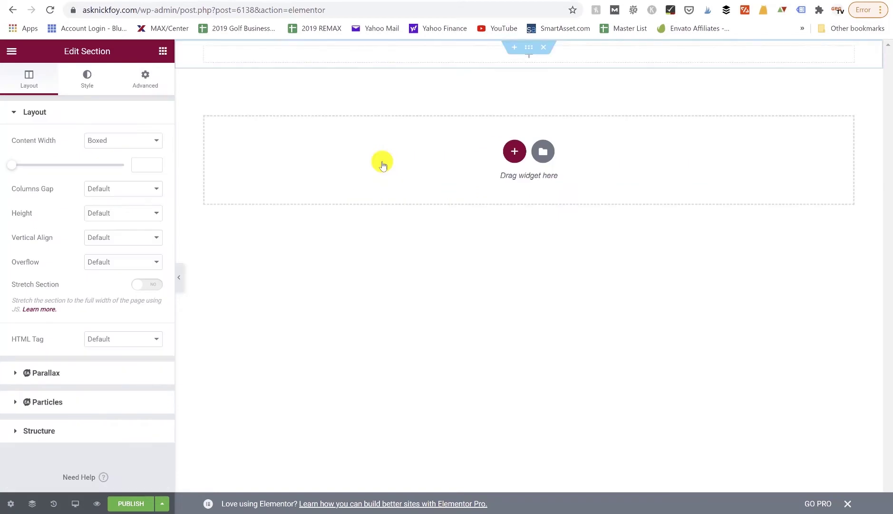
pyautogui.click(163, 51)
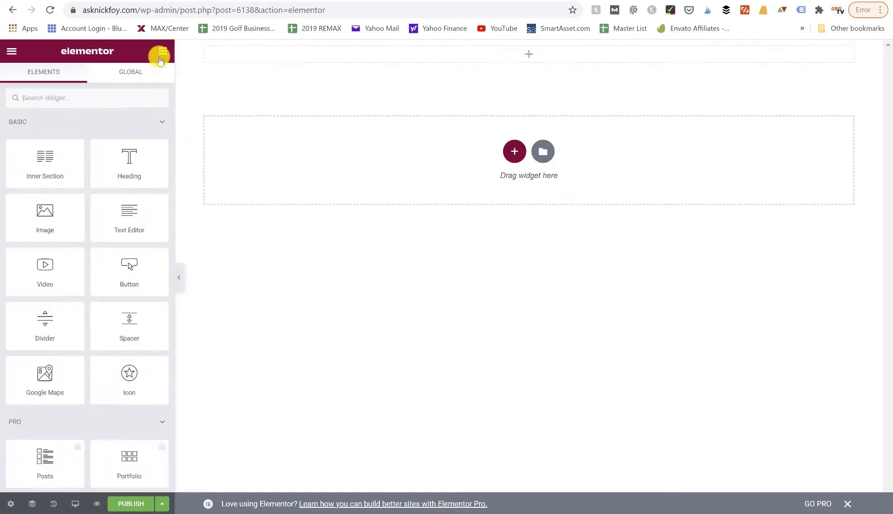
pyautogui.moveTo(33, 163); pyautogui.dragTo(446, 62)
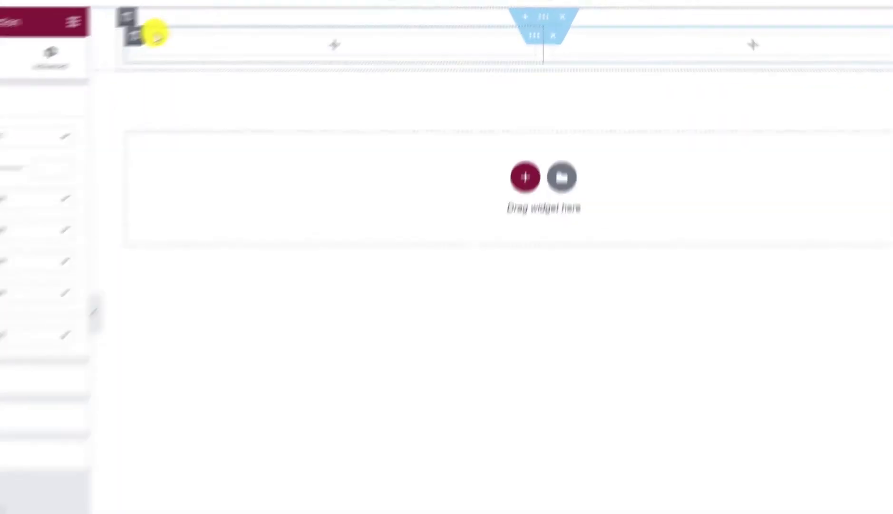
pyautogui.click(101, 84)
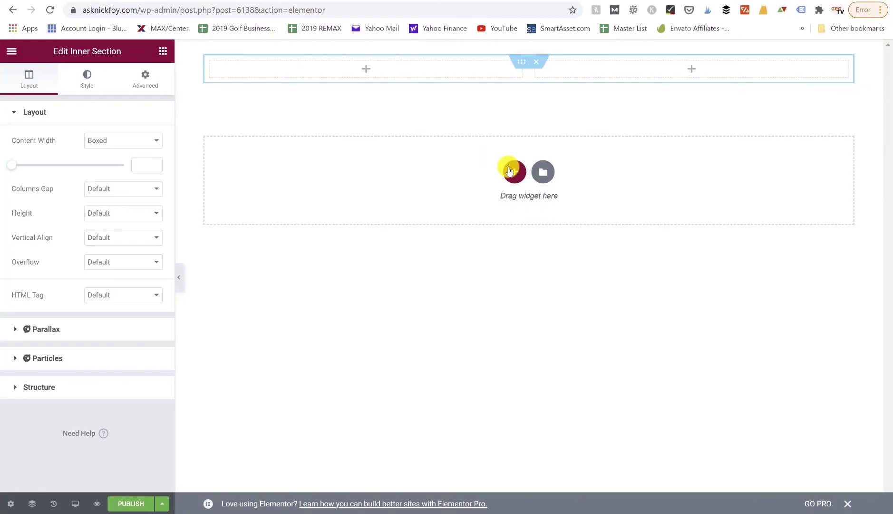
# Step: Add a separate two-column section below the first section and delete it again
pyautogui.click(511, 173)
pyautogui.click(430, 204)
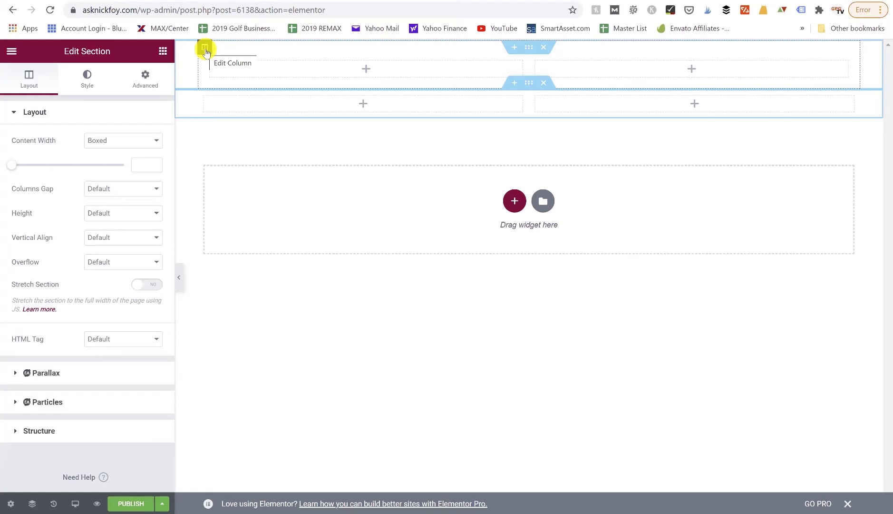
pyautogui.click(515, 204)
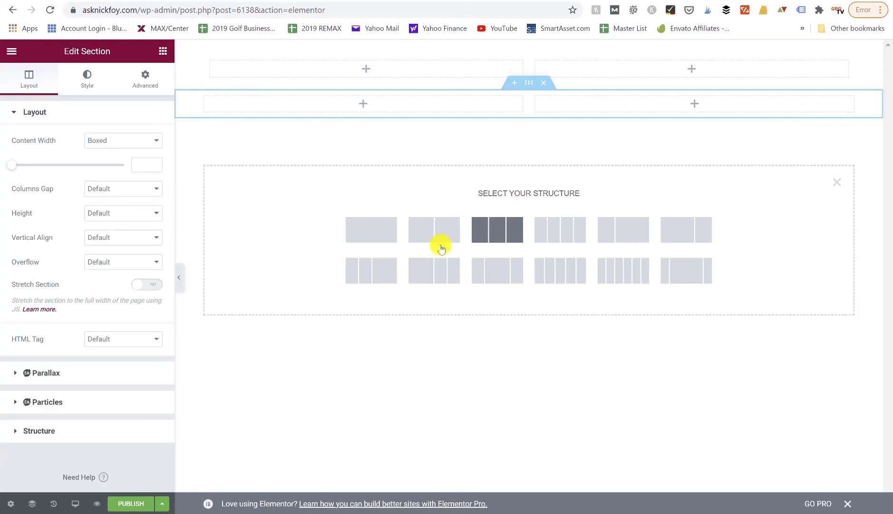
pyautogui.click(544, 85)
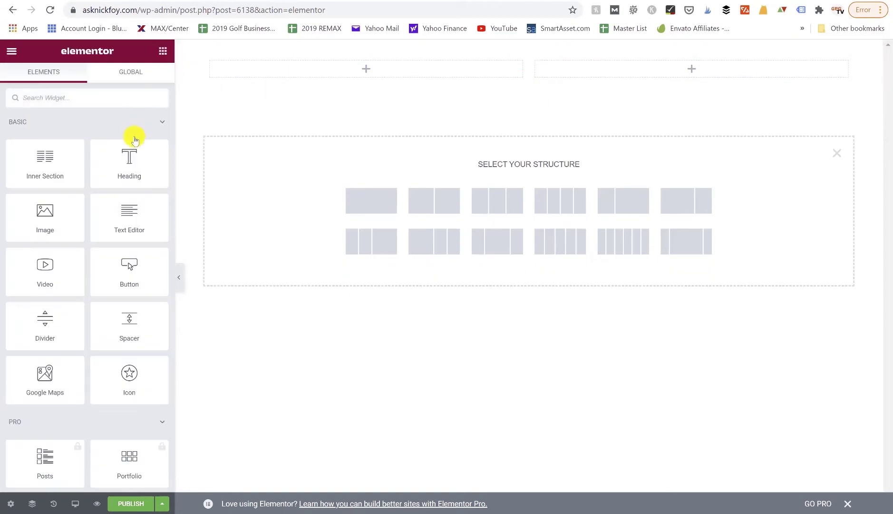
# Step: Add a centred Heading widget above the inner section and place an Image widget directly beneath the heading
pyautogui.moveTo(132, 162); pyautogui.dragTo(353, 59)
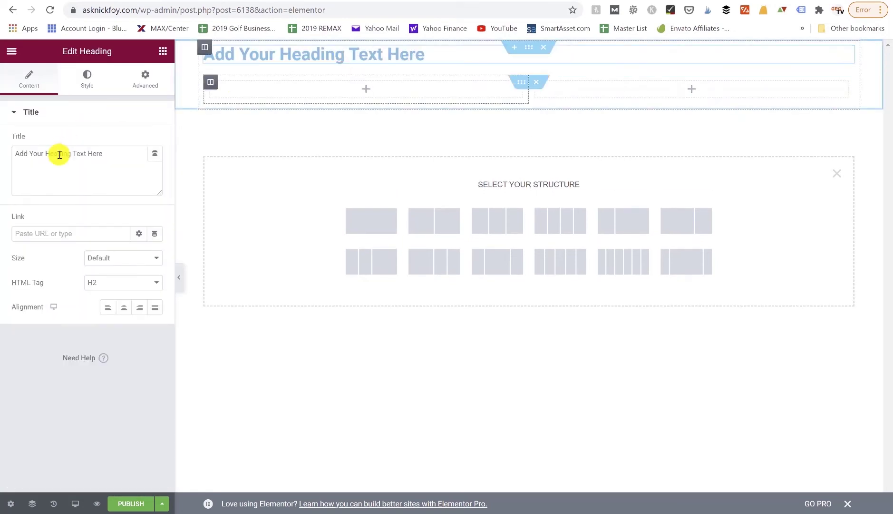
pyautogui.click(123, 307)
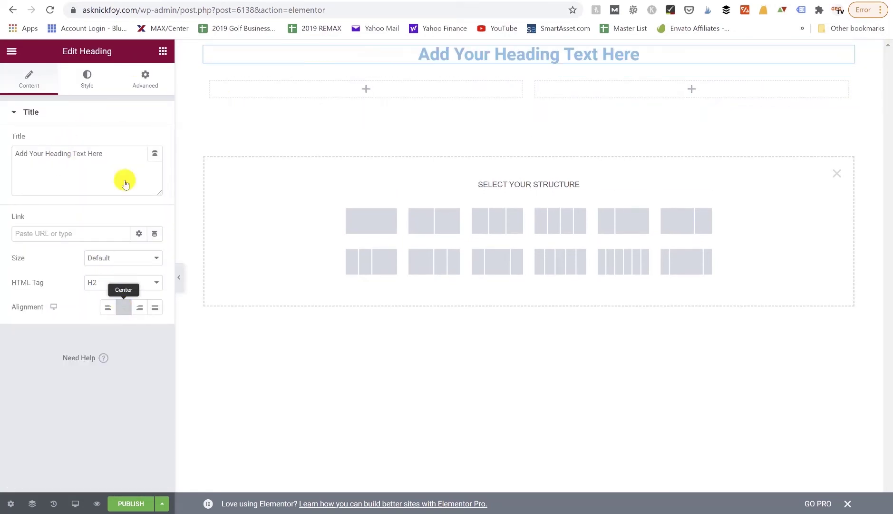
pyautogui.click(164, 59)
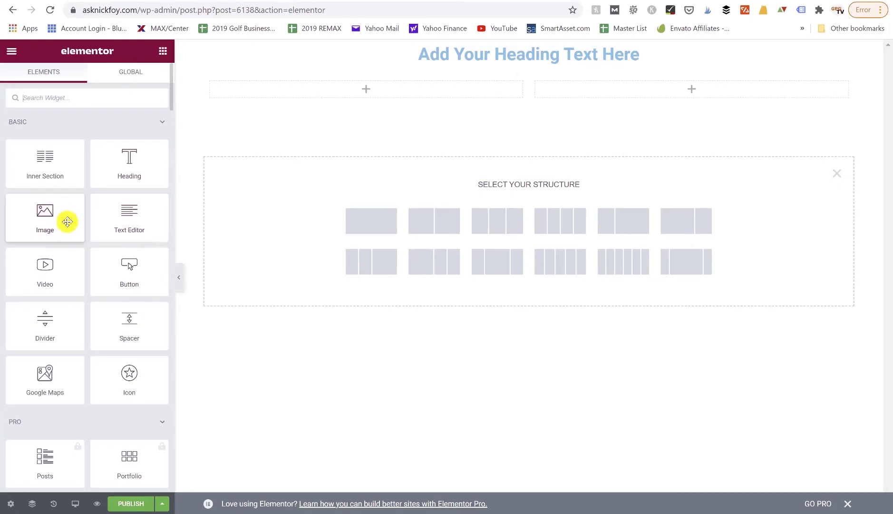
pyautogui.moveTo(70, 223); pyautogui.dragTo(420, 56)
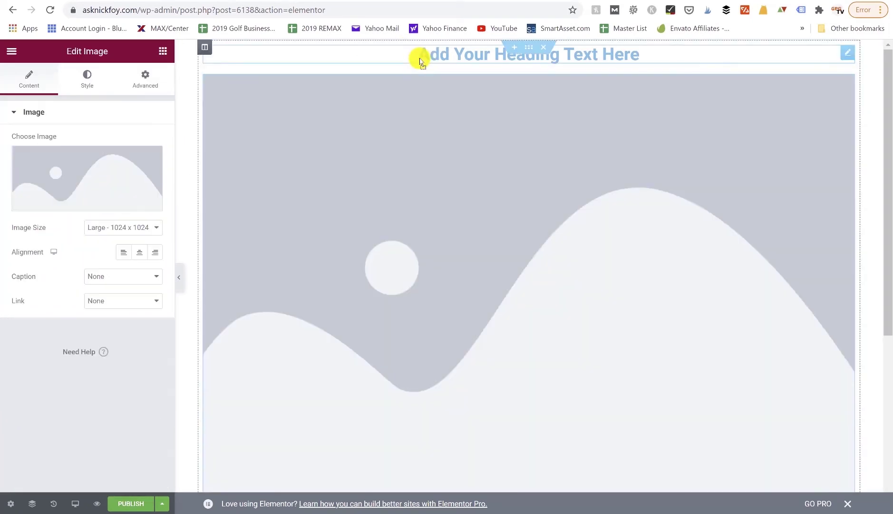
# Step: Place a Text Editor widget in each of the two inner section columns below the image
pyautogui.scroll(-6, 416, 188)
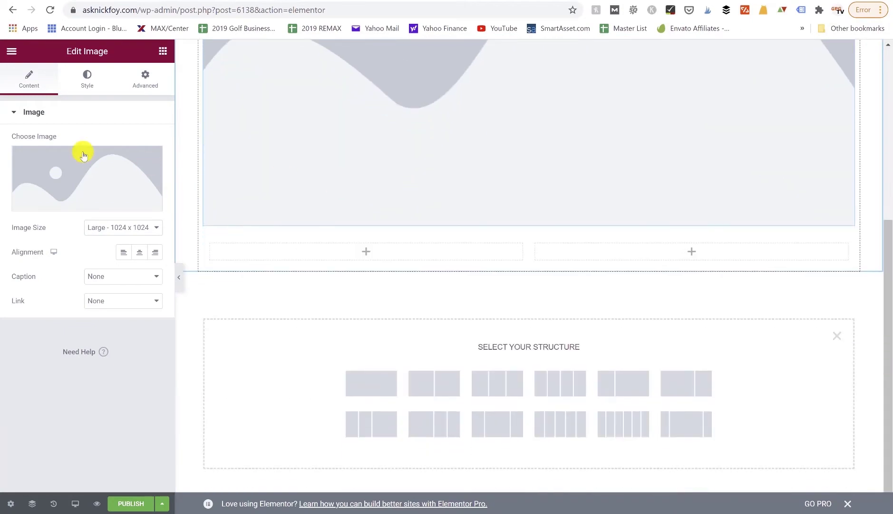
pyautogui.click(163, 51)
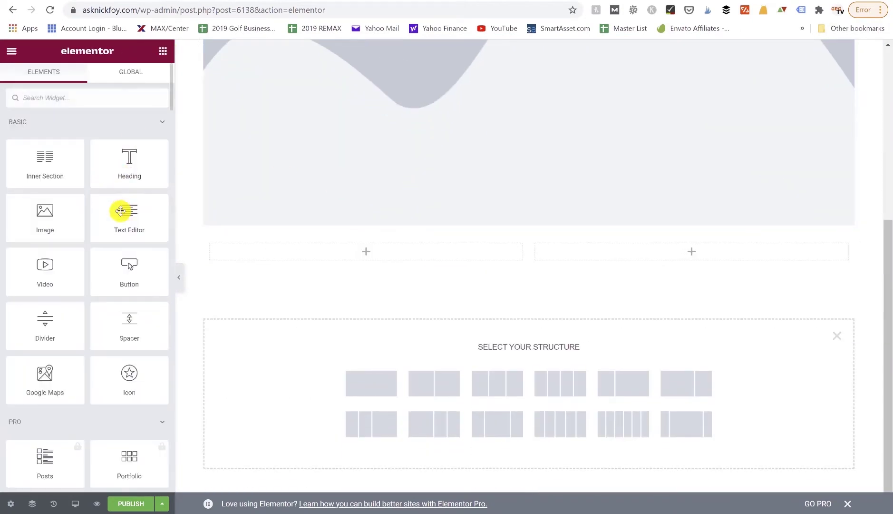
pyautogui.moveTo(120, 213); pyautogui.dragTo(335, 247)
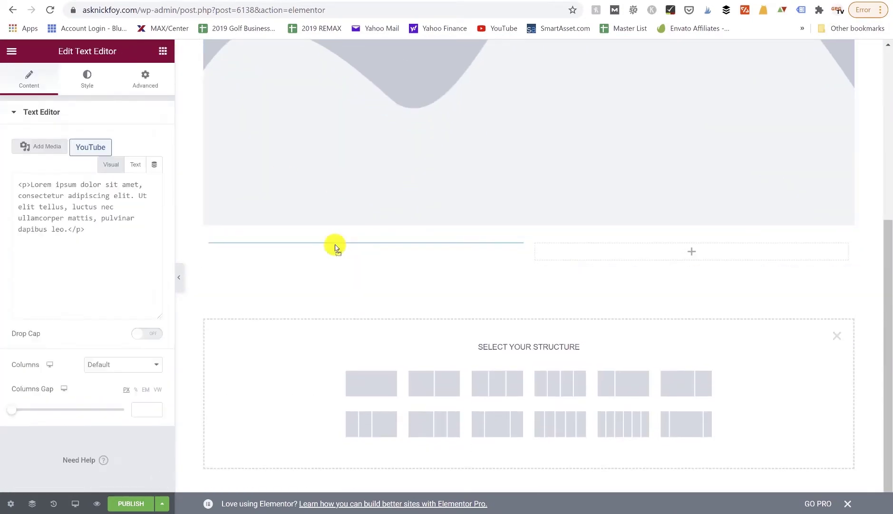
pyautogui.click(163, 51)
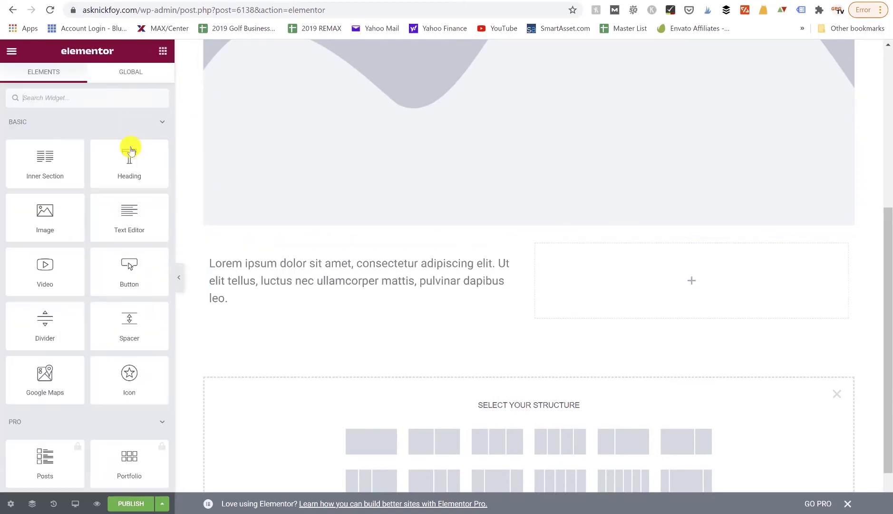
pyautogui.moveTo(123, 205); pyautogui.dragTo(652, 285)
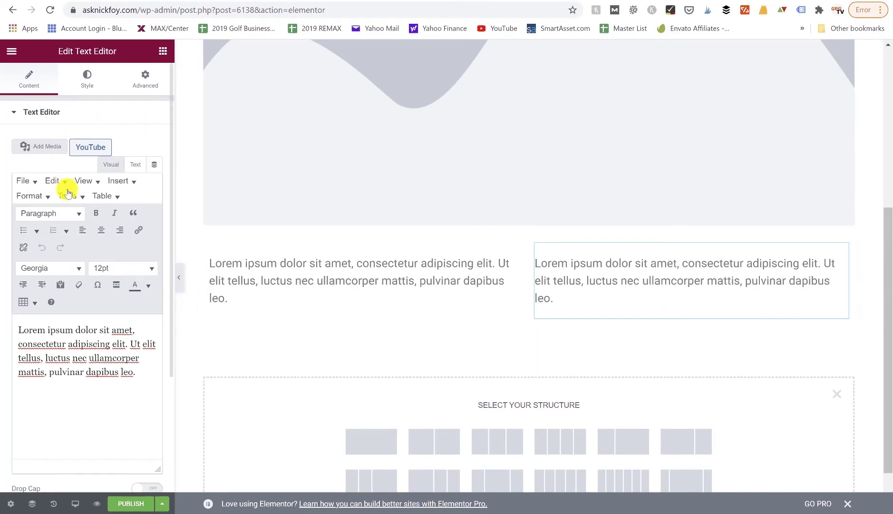
# Step: Review the assembled section from heading to text columns and check its context options, including saving it as a template
pyautogui.scroll(5, 402, 228)
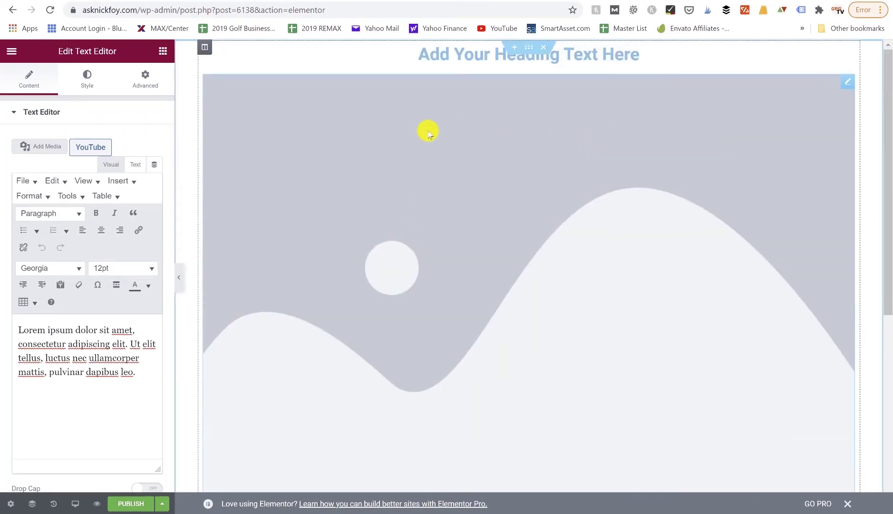
pyautogui.scroll(-4, 442, 142)
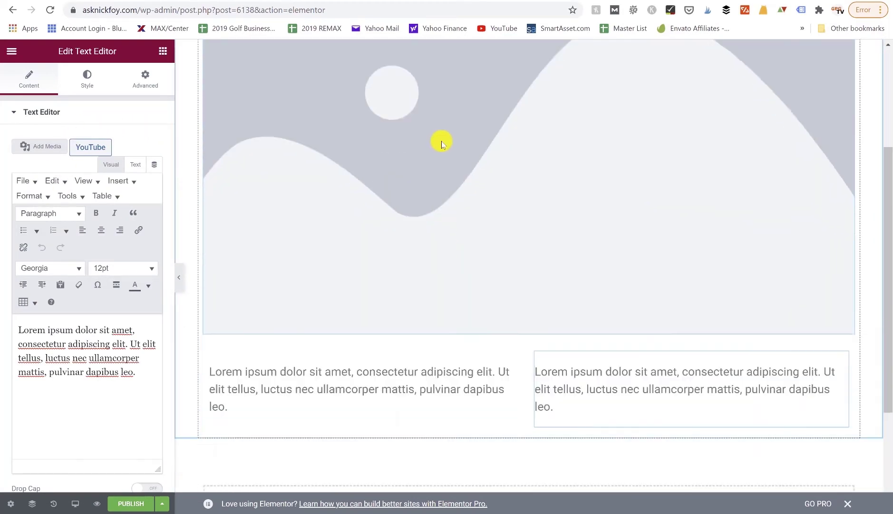
pyautogui.scroll(4, 441, 141)
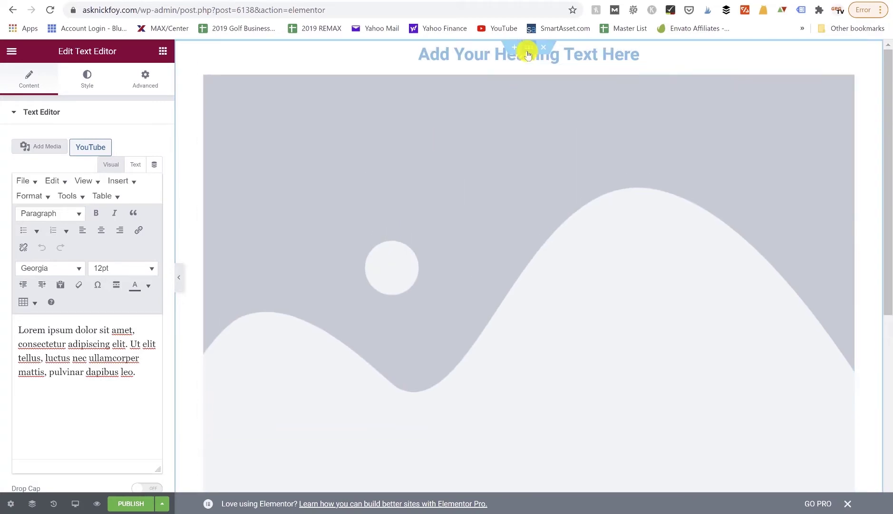
pyautogui.rightClick(528, 55)
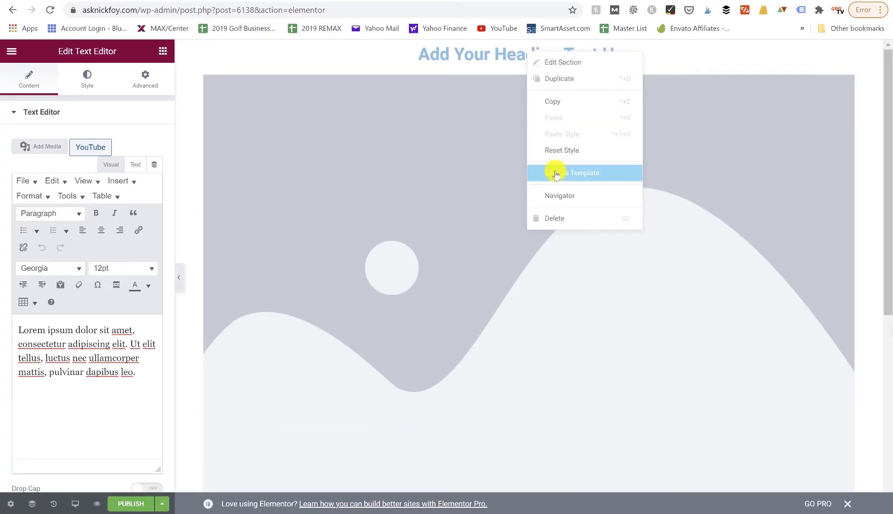
pyautogui.click(370, 54)
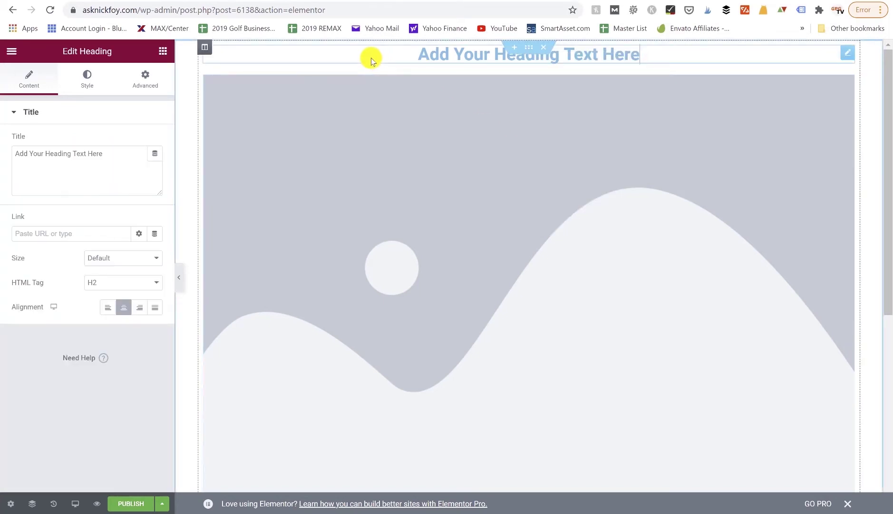
pyautogui.scroll(-5, 342, 289)
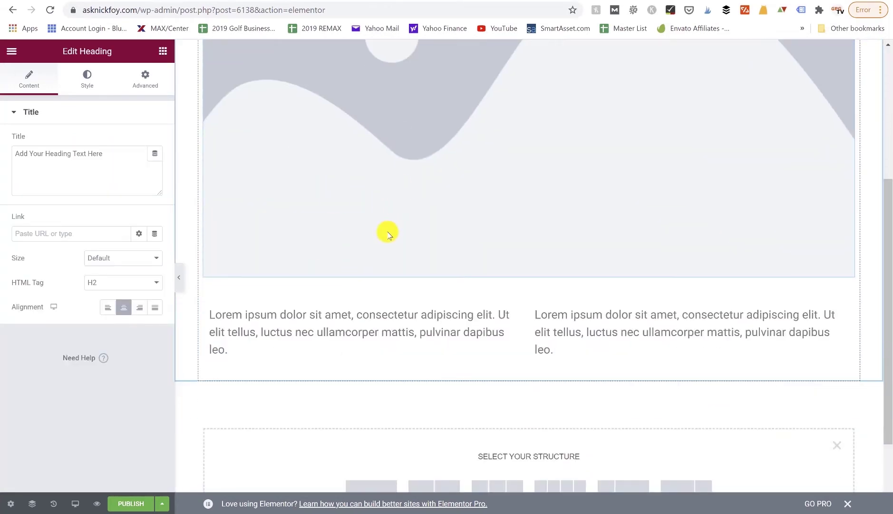
pyautogui.scroll(4, 387, 233)
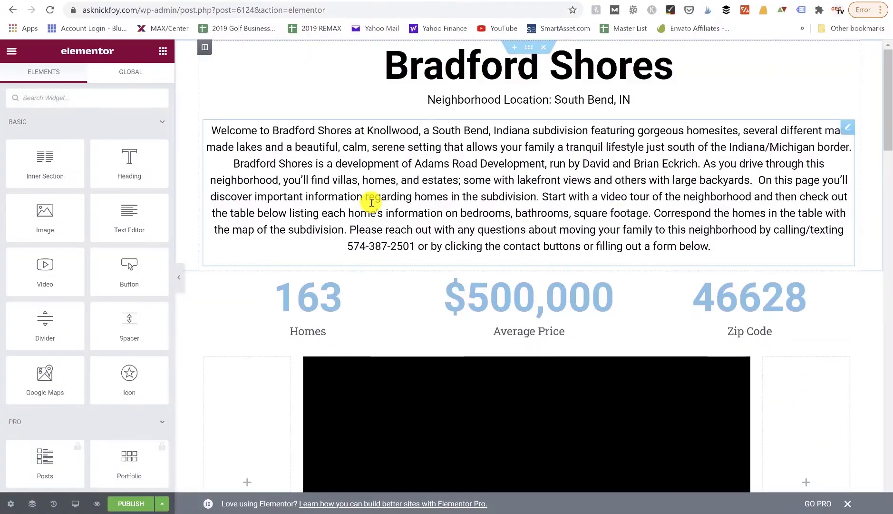
# Step: Look through the Bradford Shores page from the introduction to the directions section, and back over the video and lot map
pyautogui.scroll(-15, 372, 202)
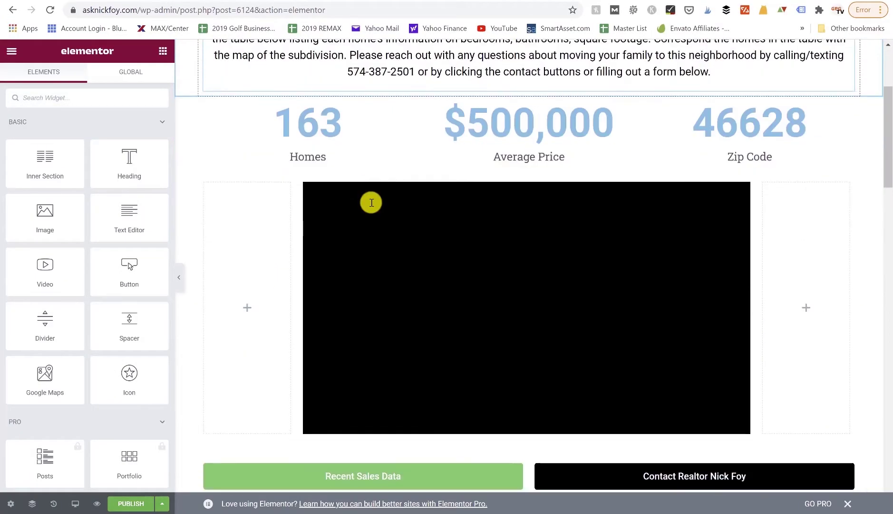
pyautogui.scroll(-10, 371, 202)
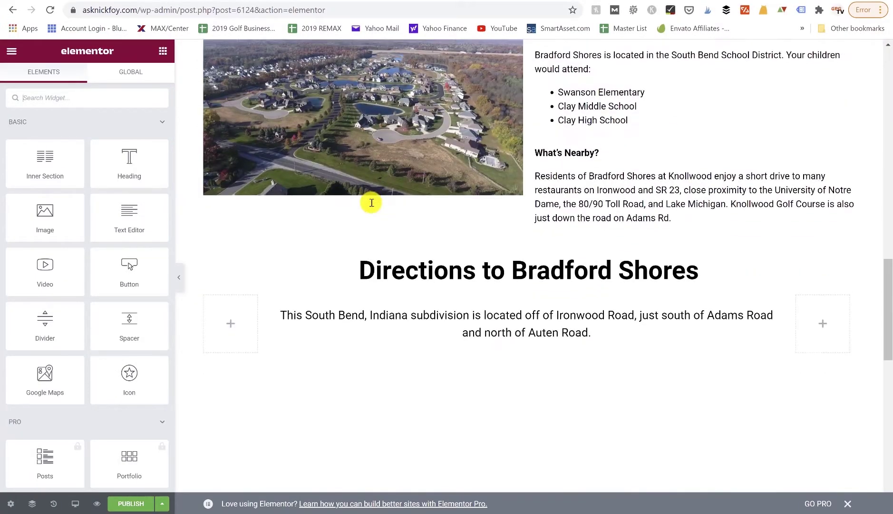
pyautogui.scroll(15, 371, 202)
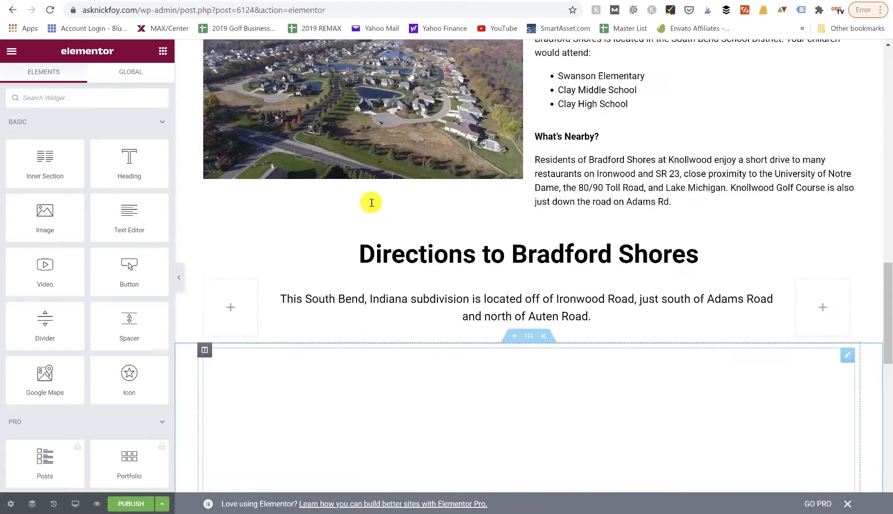
pyautogui.scroll(12, 372, 203)
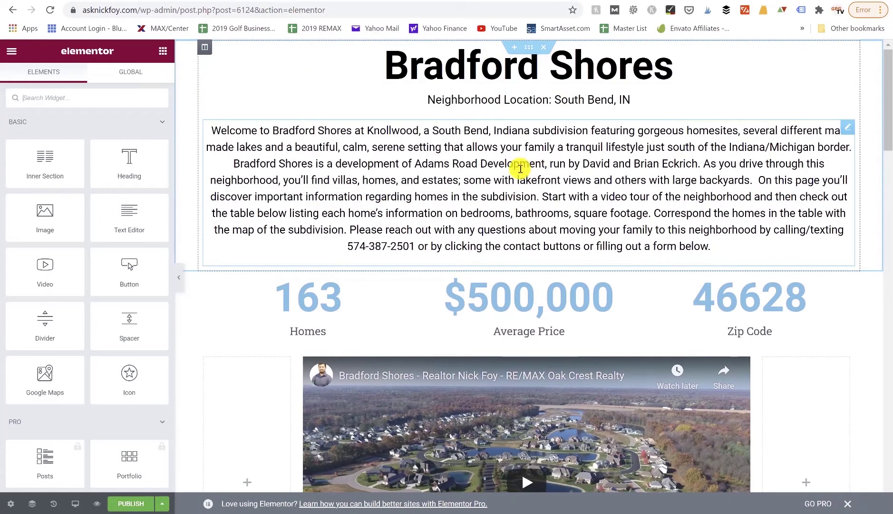
pyautogui.scroll(-5, 520, 169)
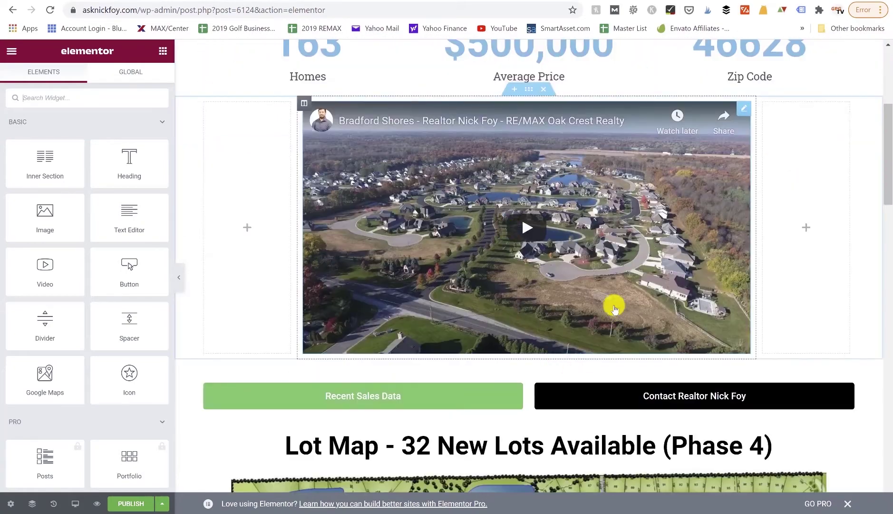
pyautogui.scroll(-4, 589, 310)
pyautogui.scroll(5, 589, 310)
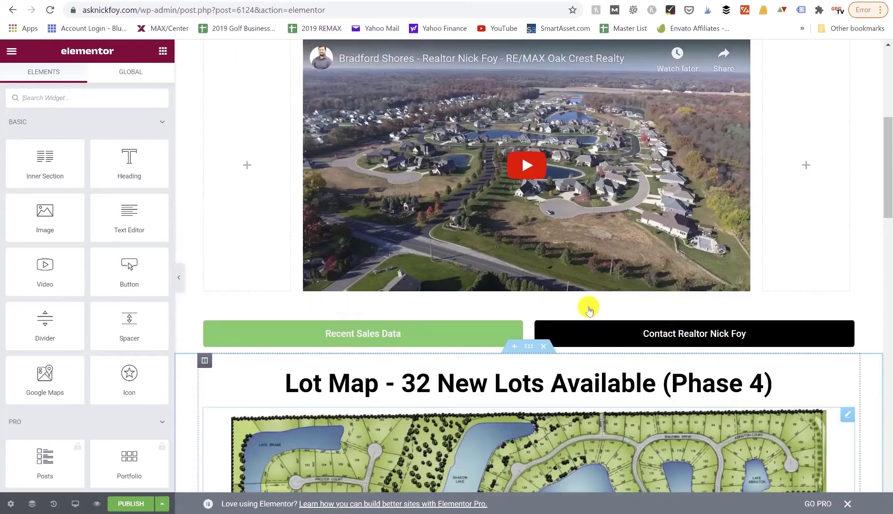
# Step: Look through the Bradford Shores page from the introduction past the video and lot map to the contact section with its form
pyautogui.scroll(4, 589, 309)
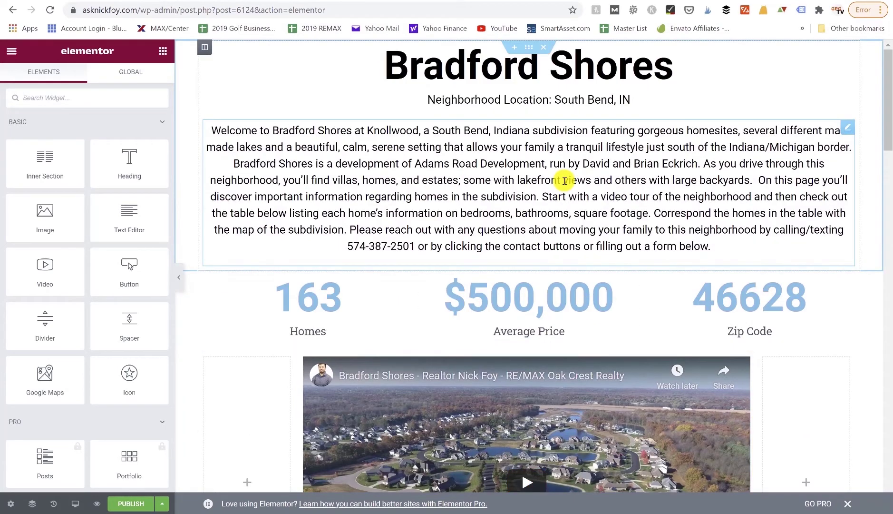
pyautogui.scroll(-6, 564, 180)
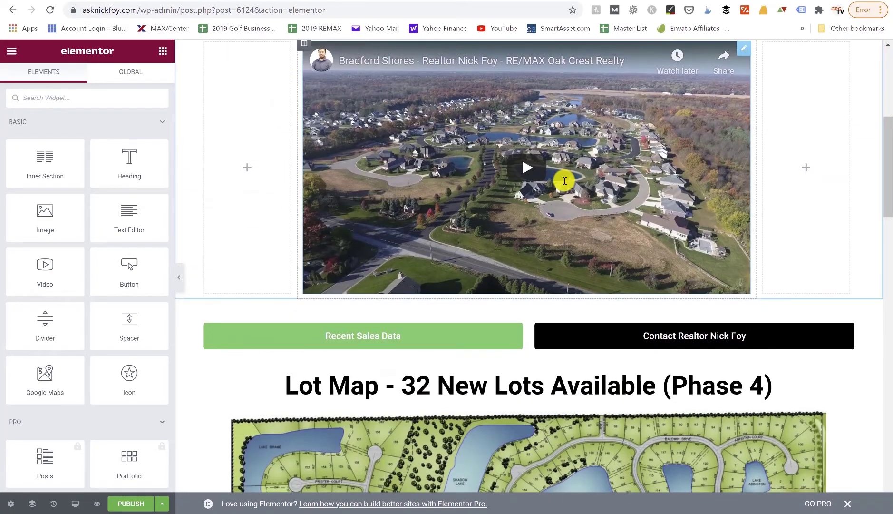
pyautogui.scroll(-2, 564, 180)
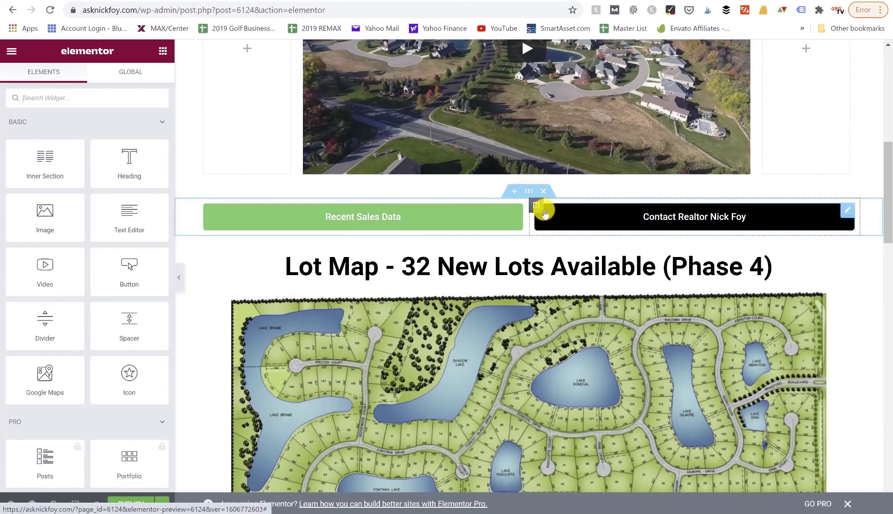
pyautogui.scroll(-12, 545, 213)
pyautogui.scroll(-6, 545, 213)
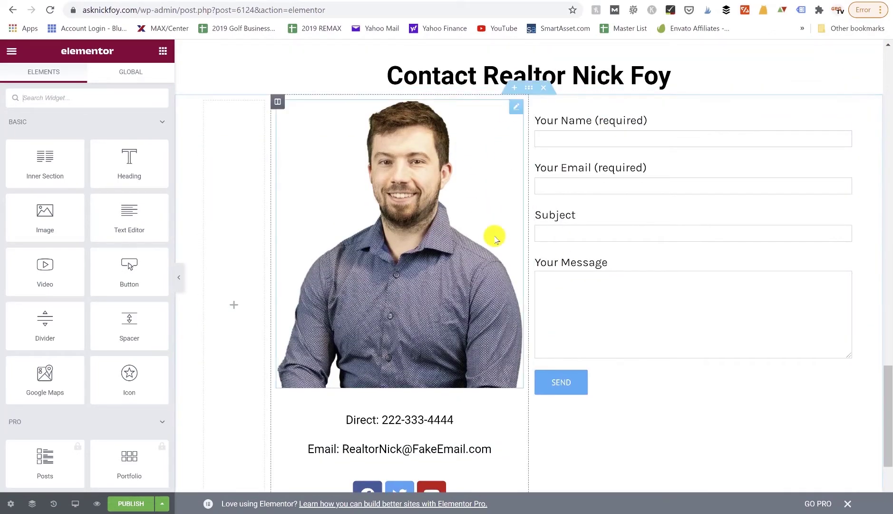
pyautogui.scroll(1, 492, 237)
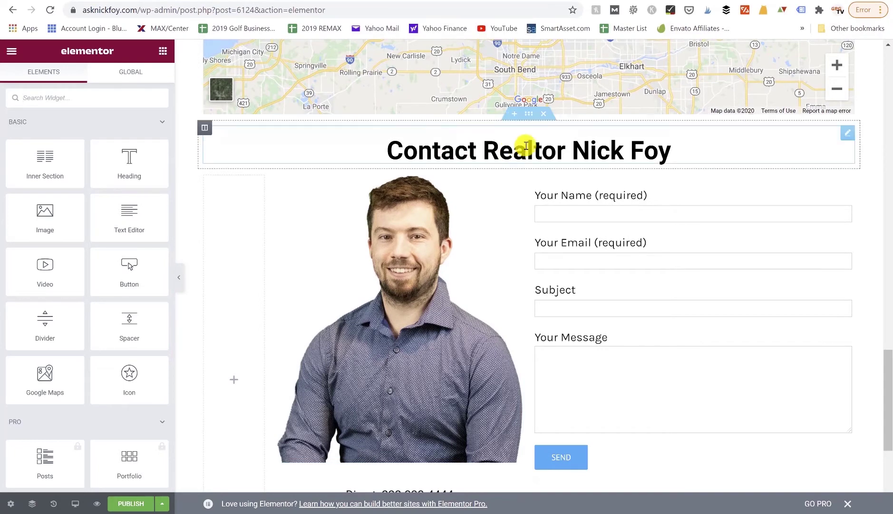
pyautogui.scroll(-2, 556, 266)
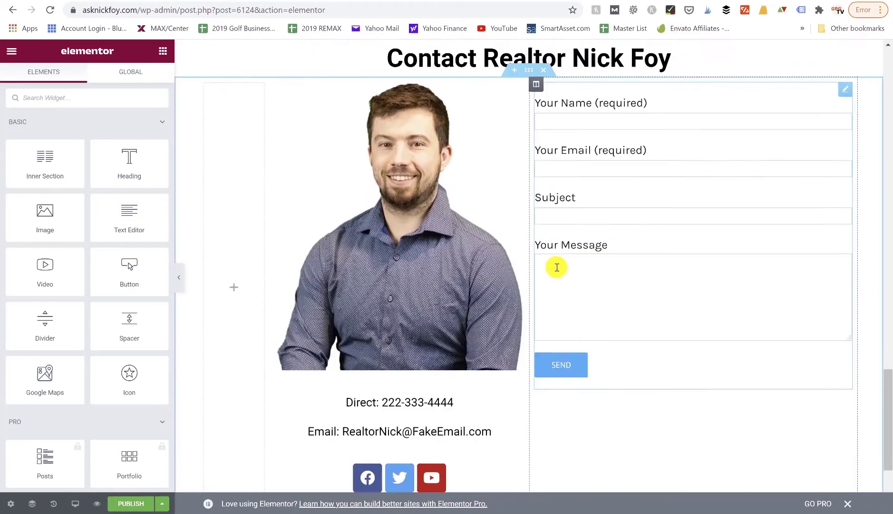
pyautogui.scroll(-1, 462, 374)
pyautogui.scroll(2, 517, 301)
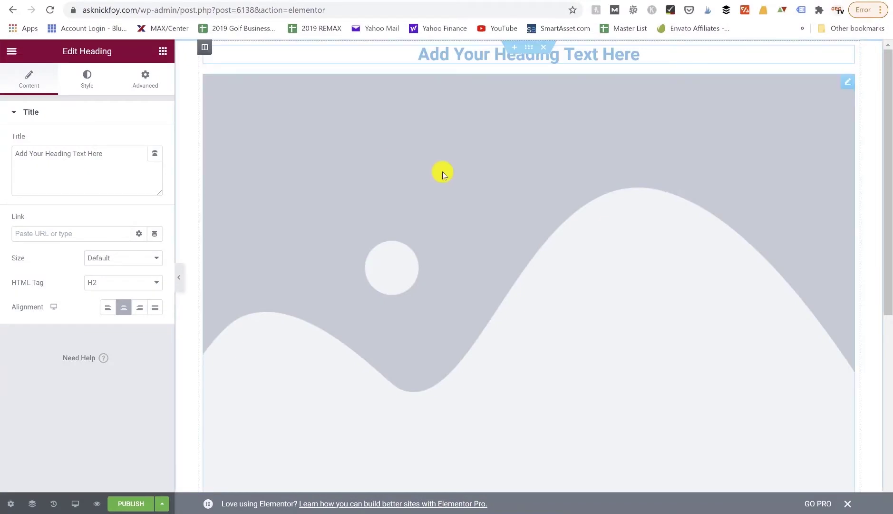
# Step: Set the font family of the demo page's first-column text below the image to Roboto Condensed
pyautogui.scroll(-5, 442, 174)
pyautogui.scroll(-2, 442, 174)
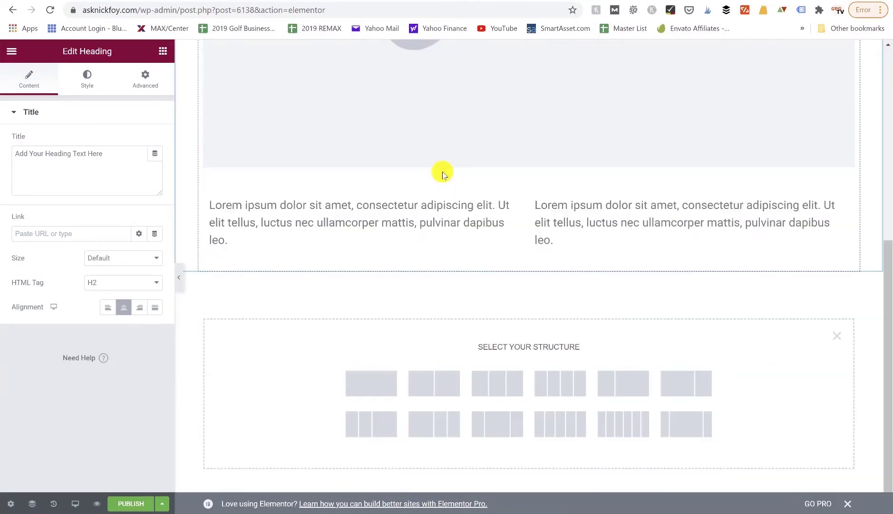
pyautogui.click(311, 201)
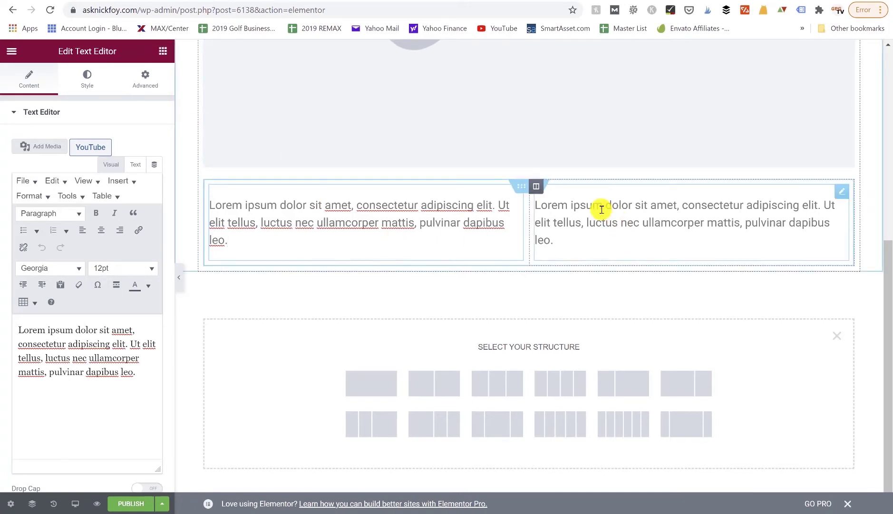
pyautogui.scroll(4, 580, 152)
pyautogui.scroll(-4, 541, 211)
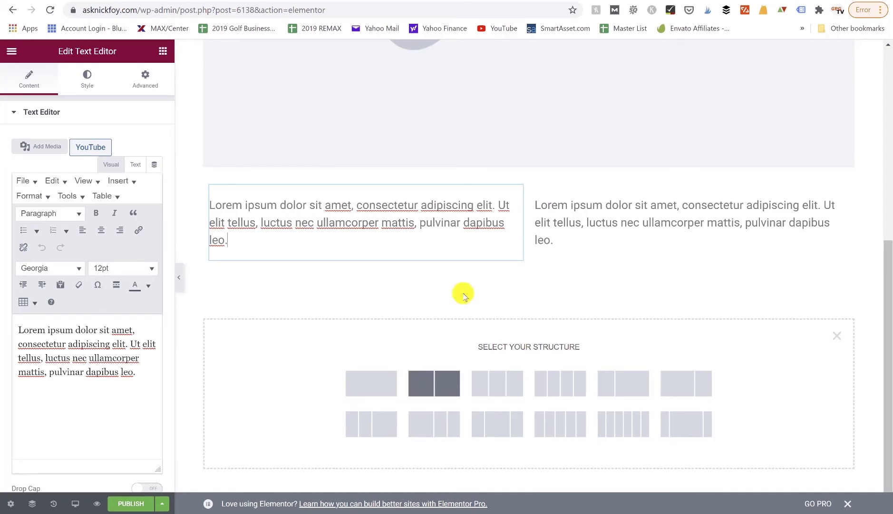
pyautogui.click(307, 206)
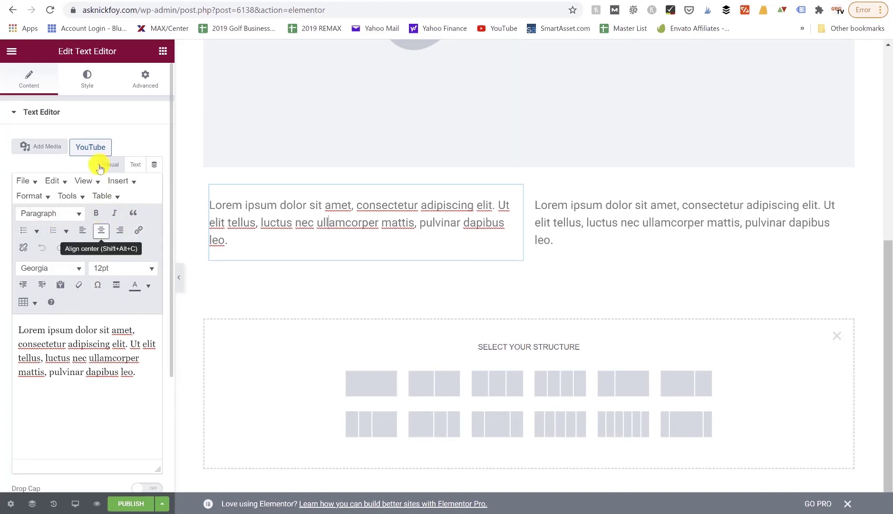
pyautogui.click(89, 83)
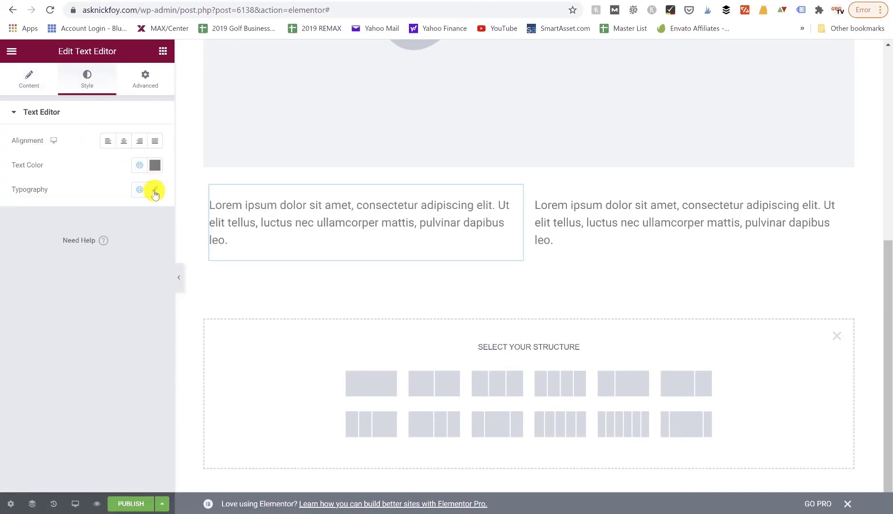
pyautogui.click(155, 191)
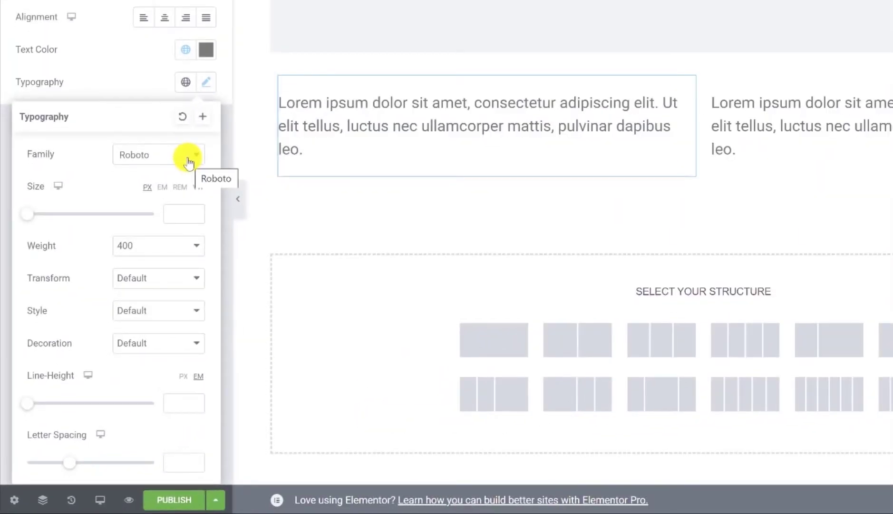
pyautogui.click(189, 161)
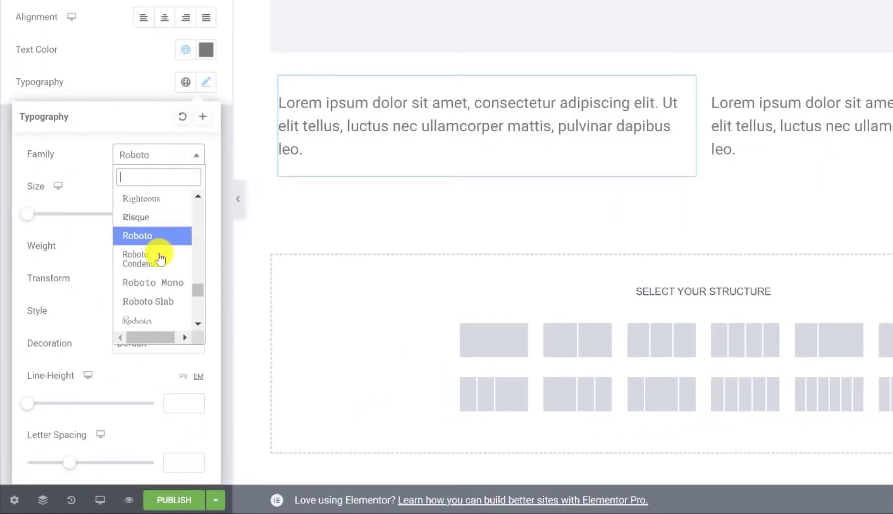
pyautogui.click(159, 261)
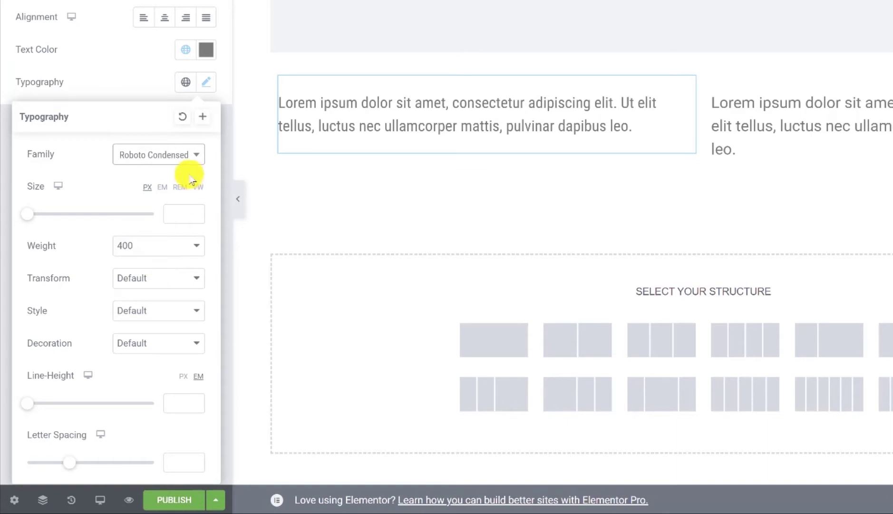
# Step: Try larger font sizes up to 55 px on the first-column text and settle on 22 px
pyautogui.moveTo(29, 217); pyautogui.dragTo(60, 220)
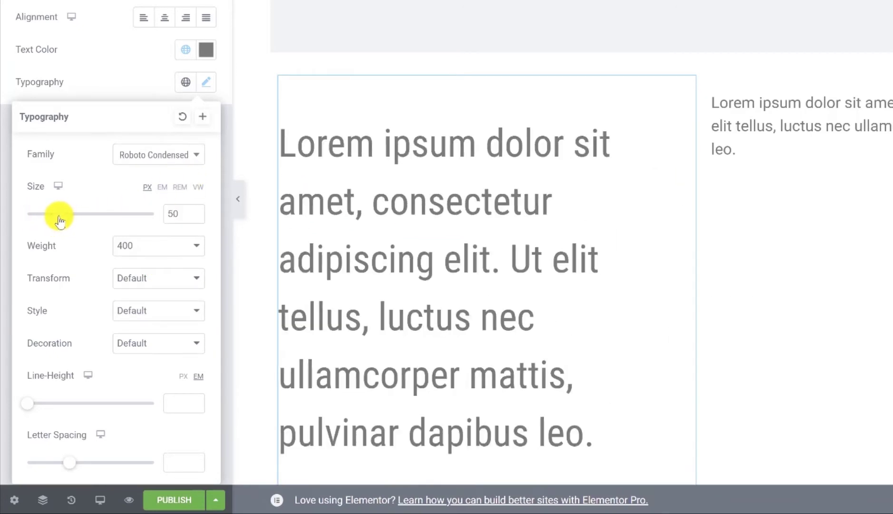
pyautogui.click(199, 212)
pyautogui.click(198, 212)
pyautogui.click(198, 212)
pyautogui.click(199, 212)
pyautogui.click(198, 212)
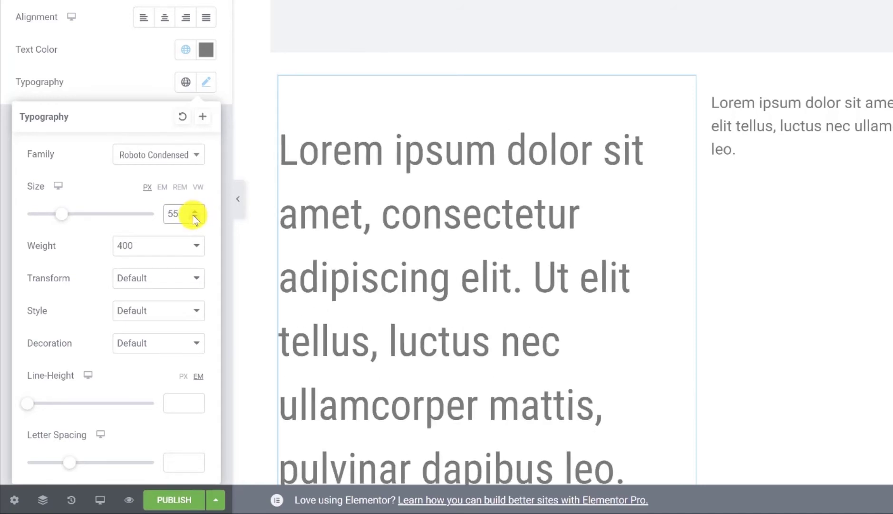
pyautogui.moveTo(195, 218); pyautogui.dragTo(195, 217)
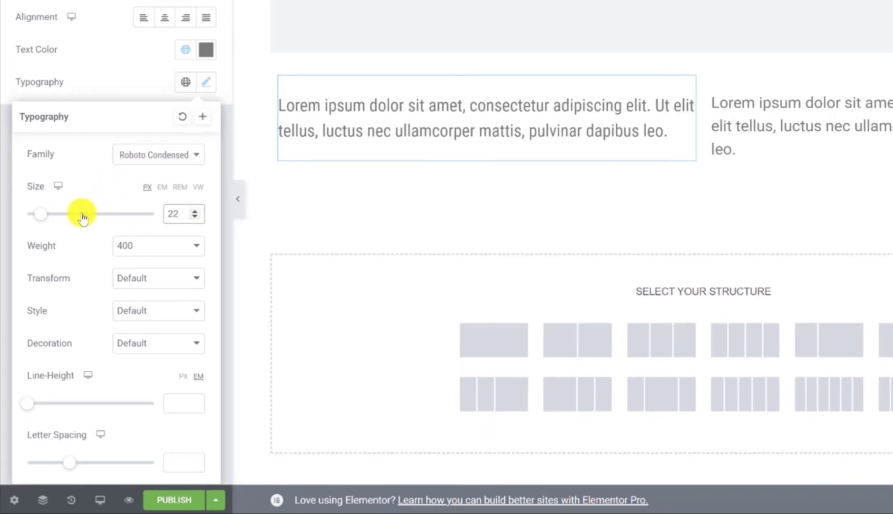
# Step: Try font weights 700 and 900 on the first-column text and return the weight to 400
pyautogui.click(123, 247)
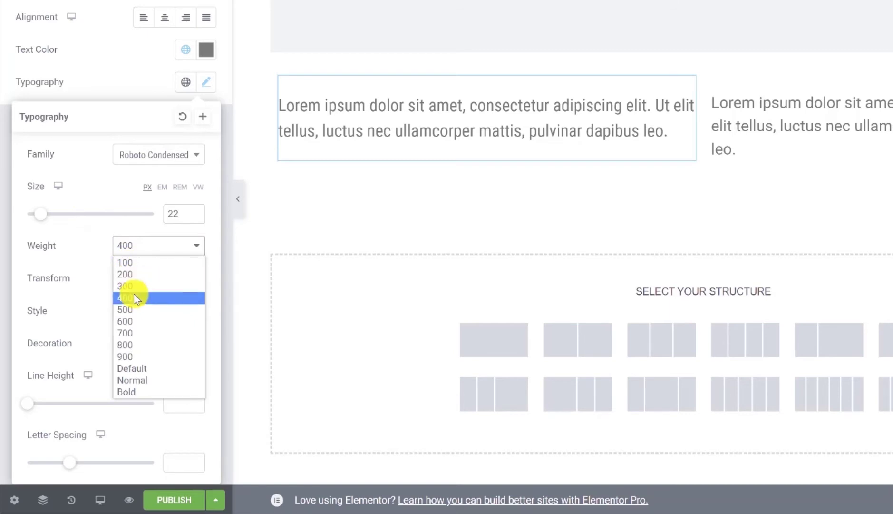
pyautogui.click(145, 335)
pyautogui.click(140, 249)
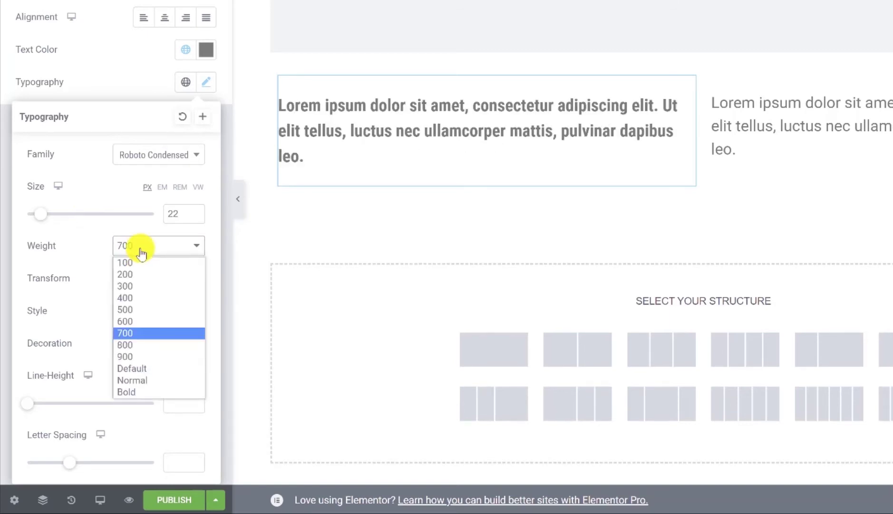
pyautogui.click(145, 359)
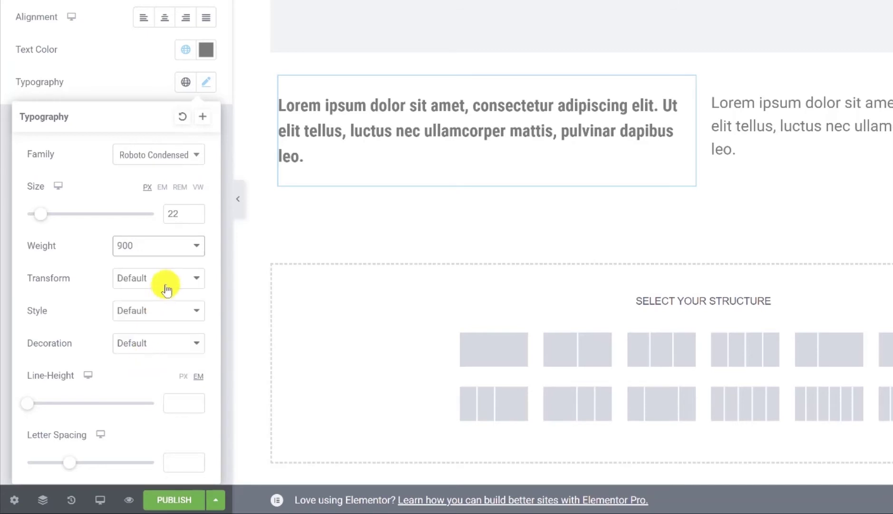
pyautogui.click(154, 251)
pyautogui.click(153, 300)
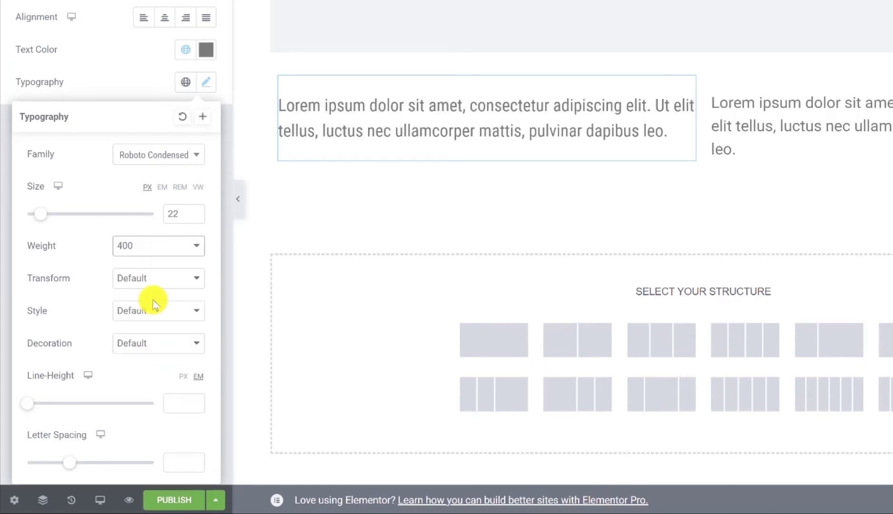
# Step: Try the Lowercase and Uppercase transforms on the first-column text and return the transform to Default
pyautogui.click(148, 284)
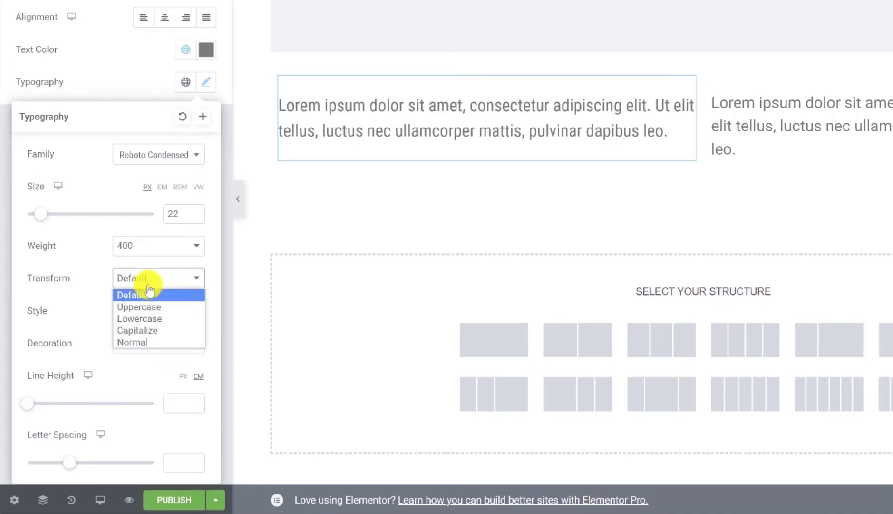
pyautogui.click(153, 318)
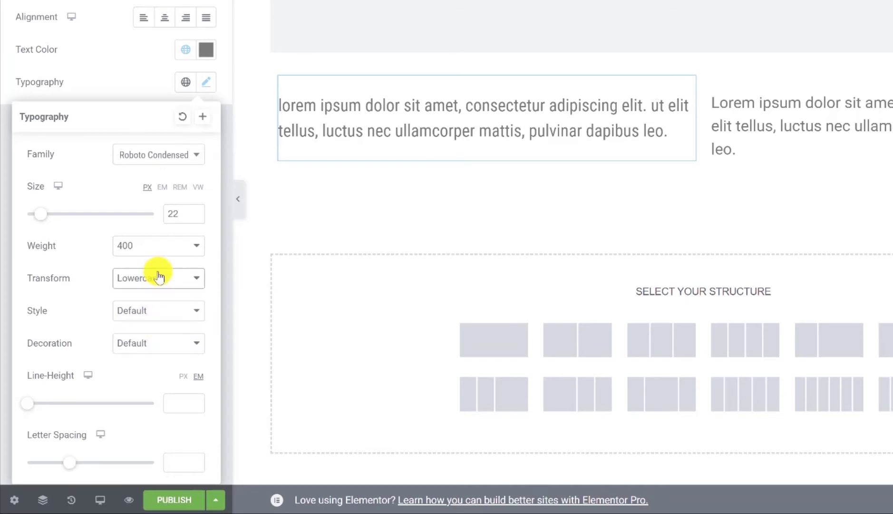
pyautogui.click(158, 277)
pyautogui.click(157, 306)
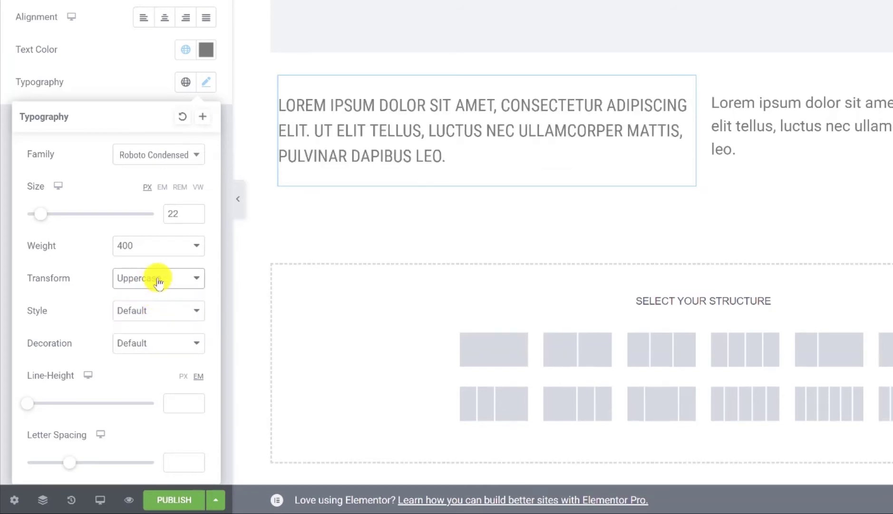
pyautogui.click(158, 281)
pyautogui.click(155, 295)
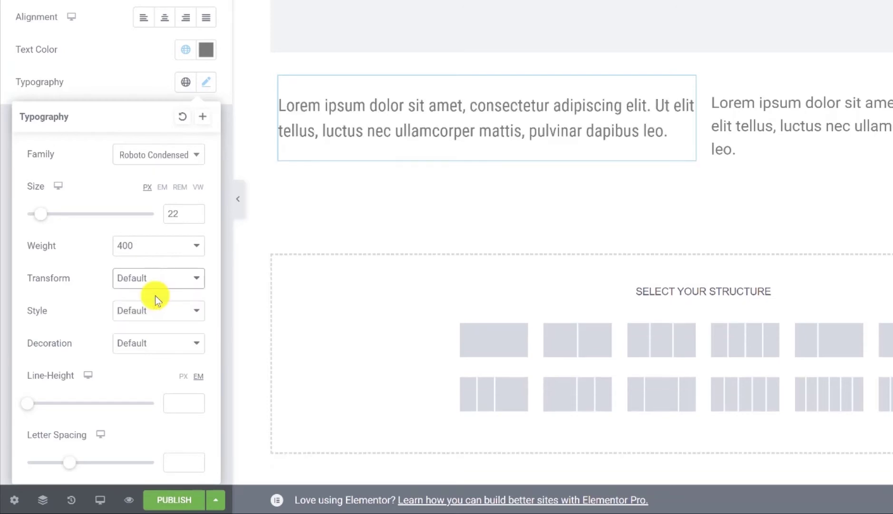
# Step: Try the Italic and Oblique font styles on the first-column text and return the style to Default
pyautogui.click(156, 308)
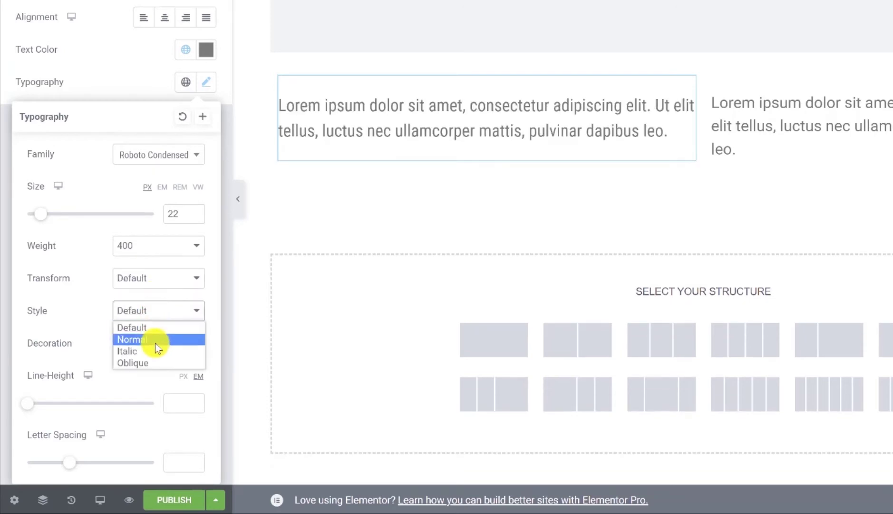
pyautogui.click(154, 353)
pyautogui.click(163, 311)
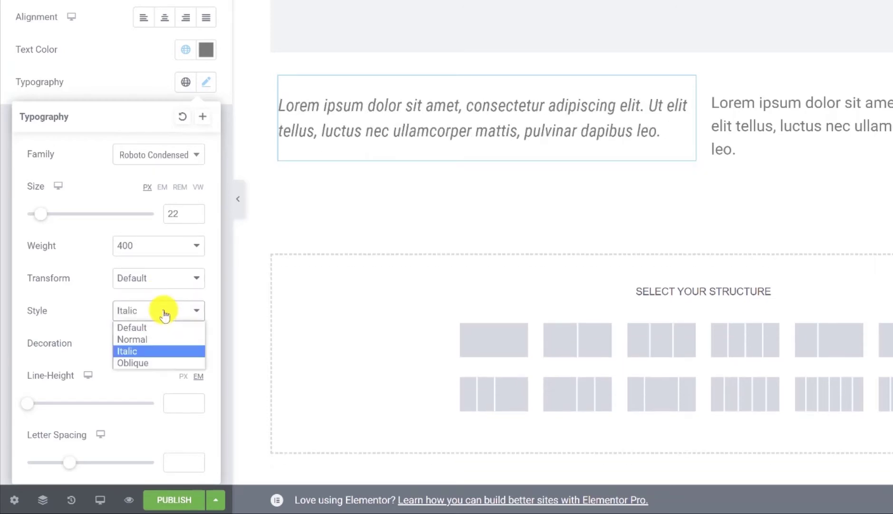
pyautogui.click(157, 364)
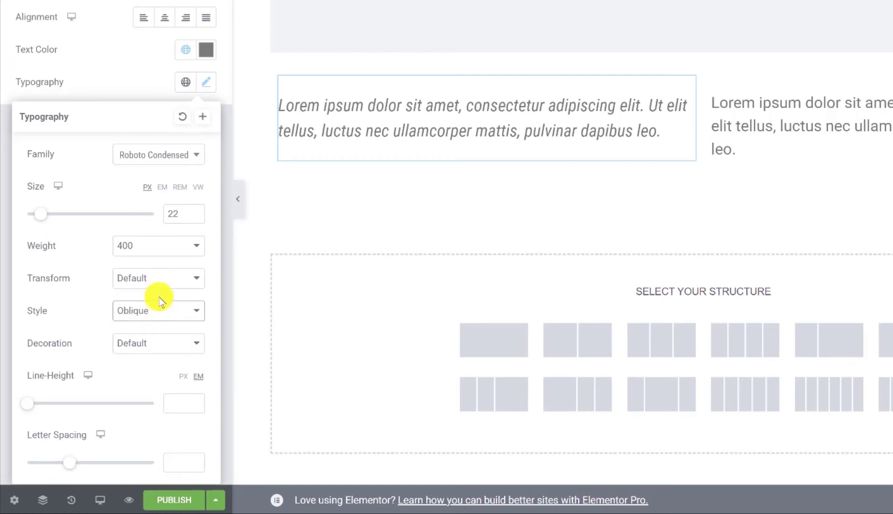
pyautogui.click(160, 309)
pyautogui.click(161, 327)
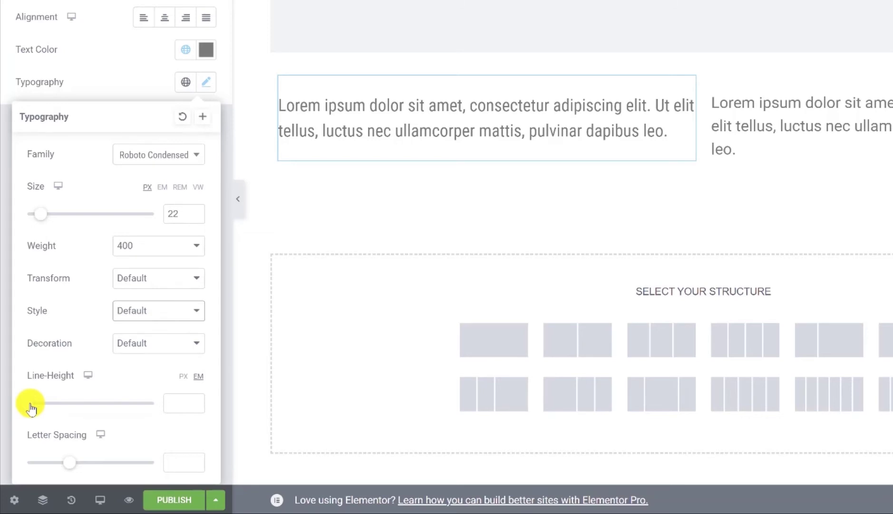
# Step: Set the first-column text's line height to 1.8 em and its letter spacing to 0
pyautogui.moveTo(31, 408)
pyautogui.mouseDown()
pyautogui.moveTo(85, 414)
pyautogui.moveTo(43, 419)
pyautogui.mouseUp()
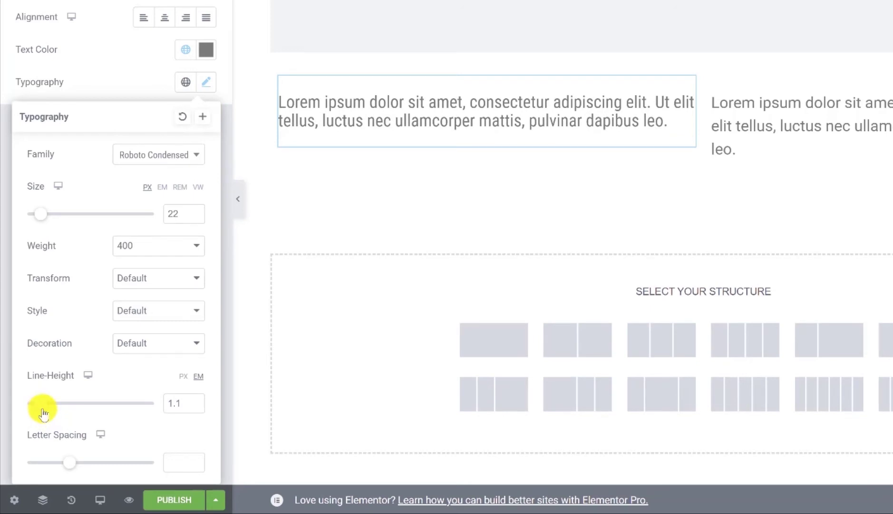
pyautogui.moveTo(43, 412); pyautogui.dragTo(52, 420)
pyautogui.moveTo(61, 460)
pyautogui.mouseDown()
pyautogui.moveTo(104, 476)
pyautogui.moveTo(54, 479)
pyautogui.moveTo(67, 483)
pyautogui.moveTo(71, 473)
pyautogui.mouseUp()
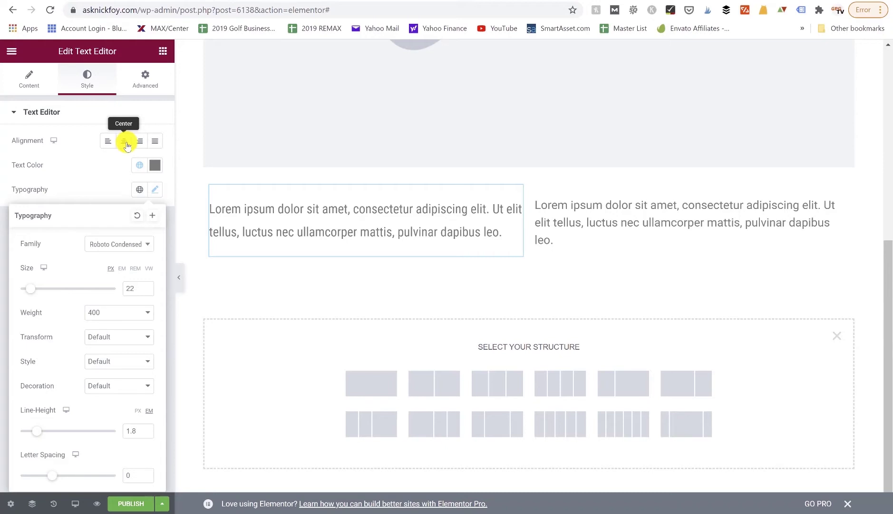
# Step: Give the first-column text a linked margin of 16 px on all four sides
pyautogui.click(146, 80)
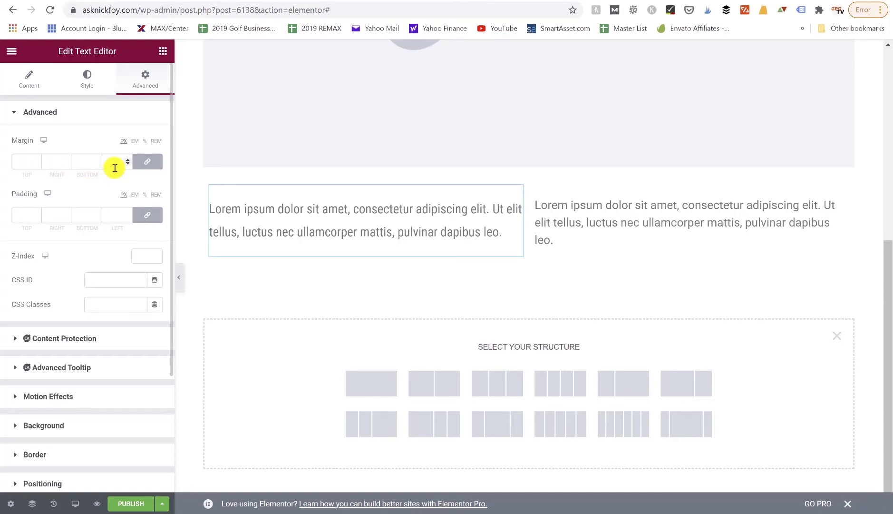
pyautogui.click(37, 161)
pyautogui.write('5')
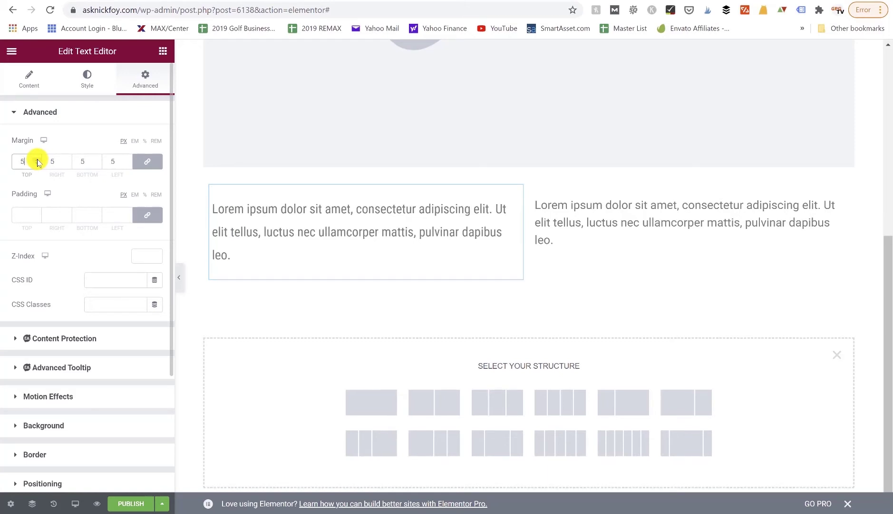
pyautogui.press('Up')
pyautogui.press('Up')
pyautogui.press('Up')
pyautogui.press('Up')
pyautogui.press('Up')
pyautogui.press('Up')
pyautogui.press('Up')
pyautogui.press('Up')
pyautogui.press('Up')
pyautogui.press('Up')
pyautogui.press('Up')
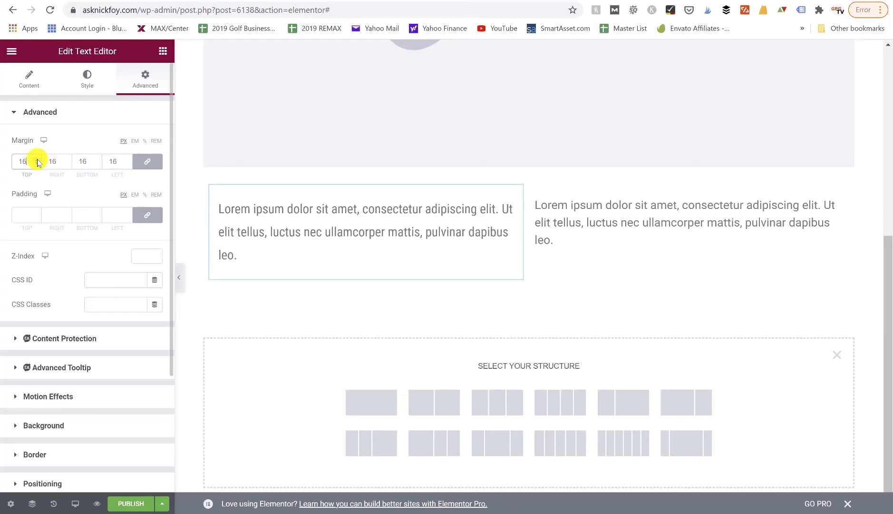
# Step: Try increasing the first-column text's linked margin to 44 px on all four sides
pyautogui.press('Up')
pyautogui.press('Up')
pyautogui.press('Up')
pyautogui.press('Up')
pyautogui.press('Up')
pyautogui.press('Up')
pyautogui.press('Up')
pyautogui.press('Up')
pyautogui.press('Up')
pyautogui.press('Up')
pyautogui.press('Up')
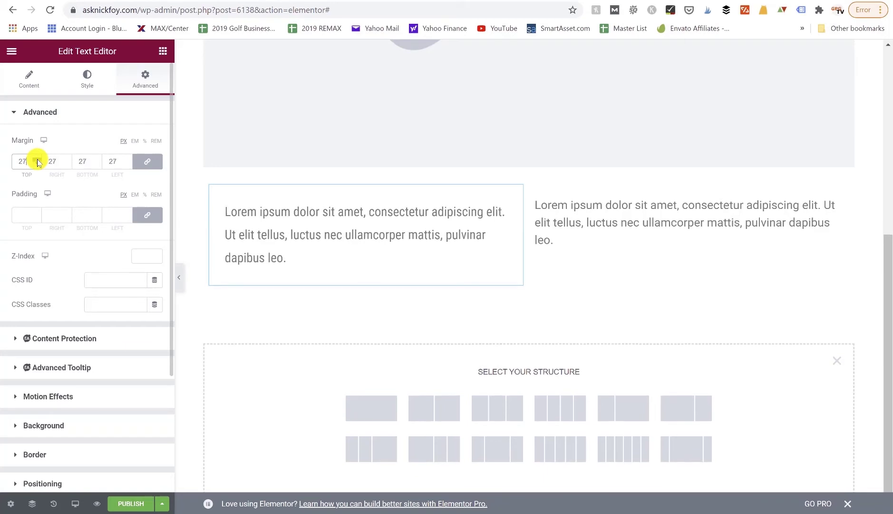
pyautogui.press('Up')
pyautogui.press('Up')
pyautogui.press('Up')
pyautogui.press('Up')
pyautogui.press('Up')
pyautogui.press('Up')
pyautogui.press('Up')
pyautogui.press('Up')
pyautogui.press('Up')
pyautogui.press('Up')
pyautogui.press('Up')
pyautogui.press('Up')
pyautogui.press('Up')
pyautogui.press('Up')
pyautogui.press('Up')
pyautogui.press('Up')
pyautogui.press('Up')
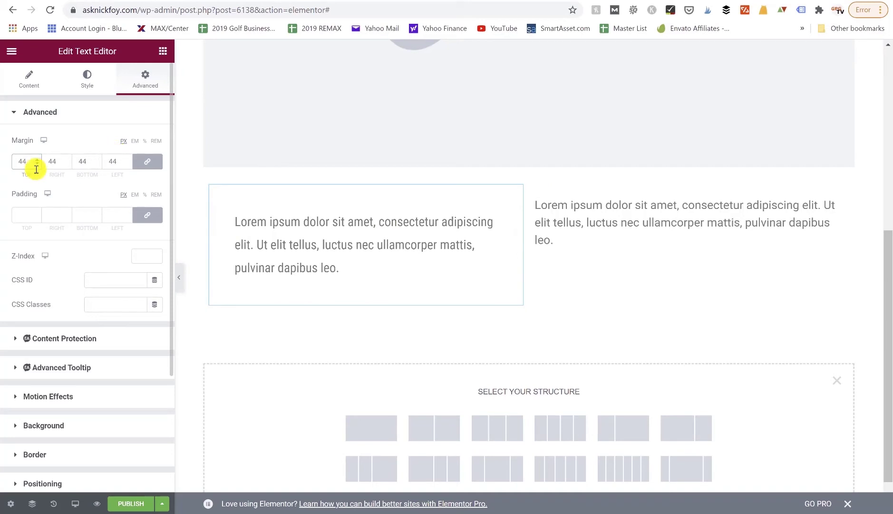
# Step: Clear the first-column text's margin, unlink its four values, and leave the top margin at 0 px
pyautogui.press('BackSpace')
pyautogui.press('BackSpace')
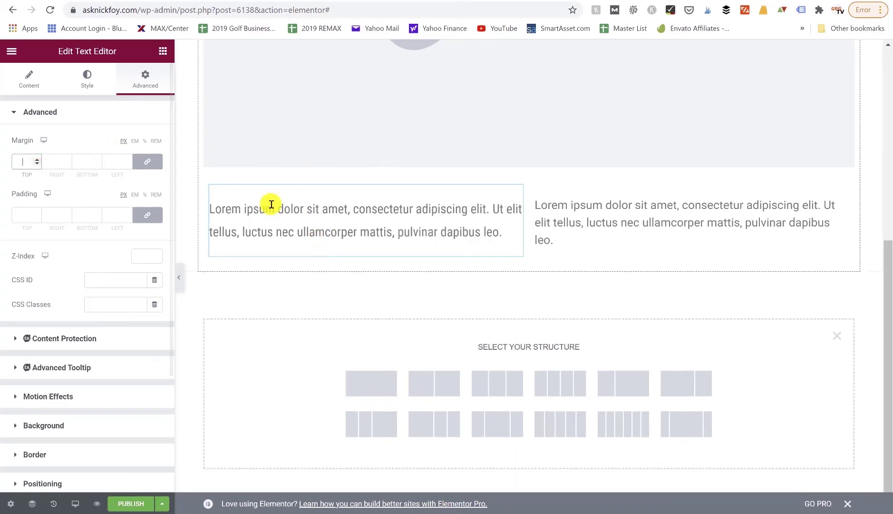
pyautogui.click(145, 165)
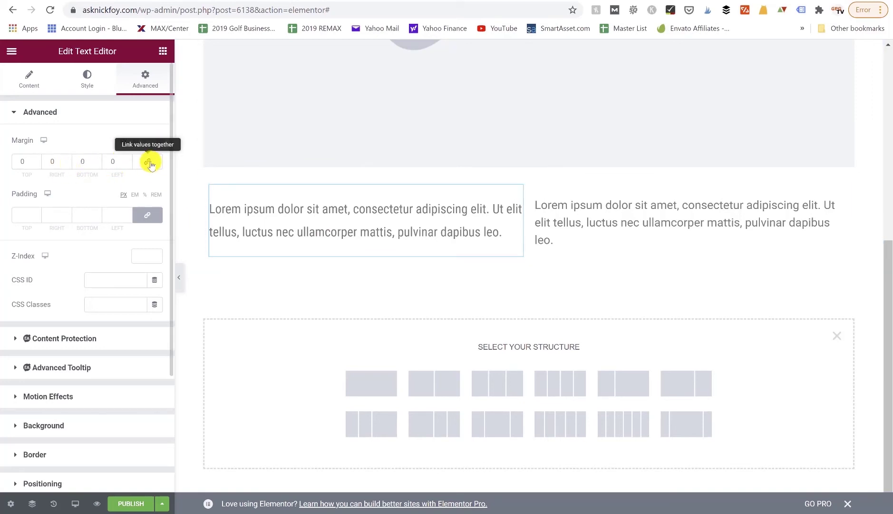
pyautogui.click(36, 164)
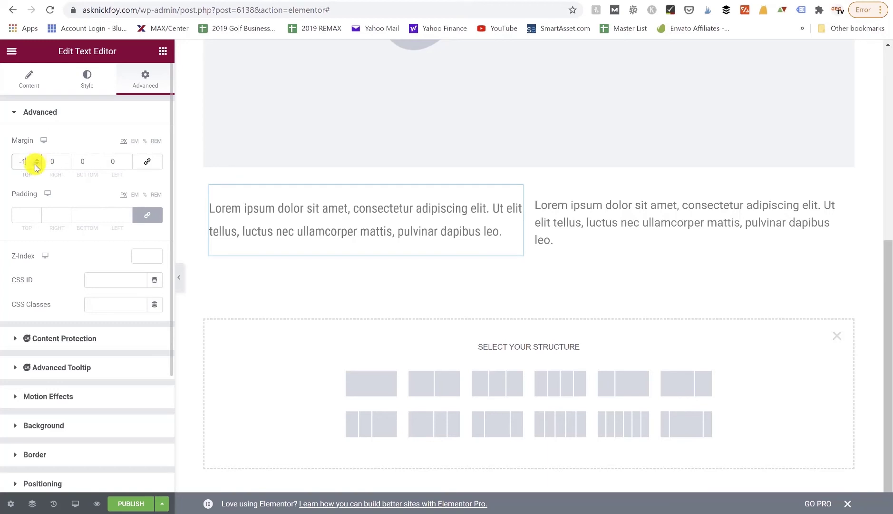
pyautogui.click(37, 163)
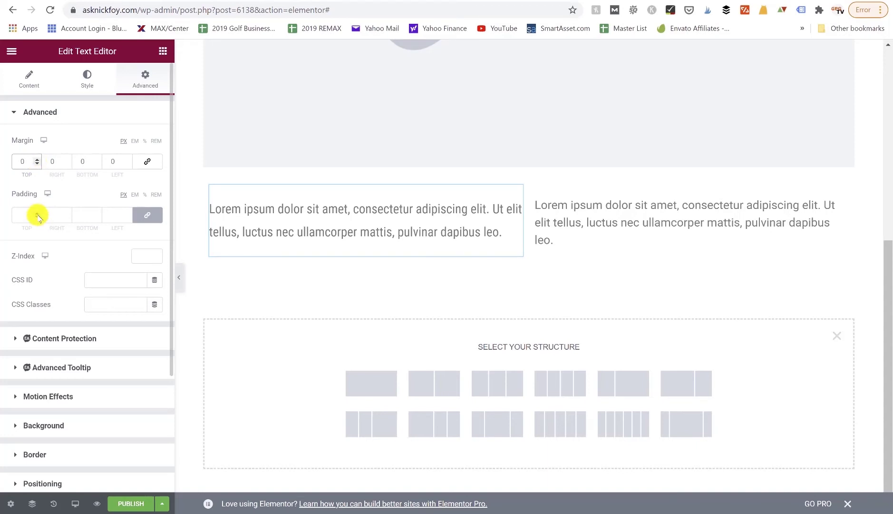
# Step: Unlink the first-column text's padding values and set only the top padding to 17 px
pyautogui.click(138, 215)
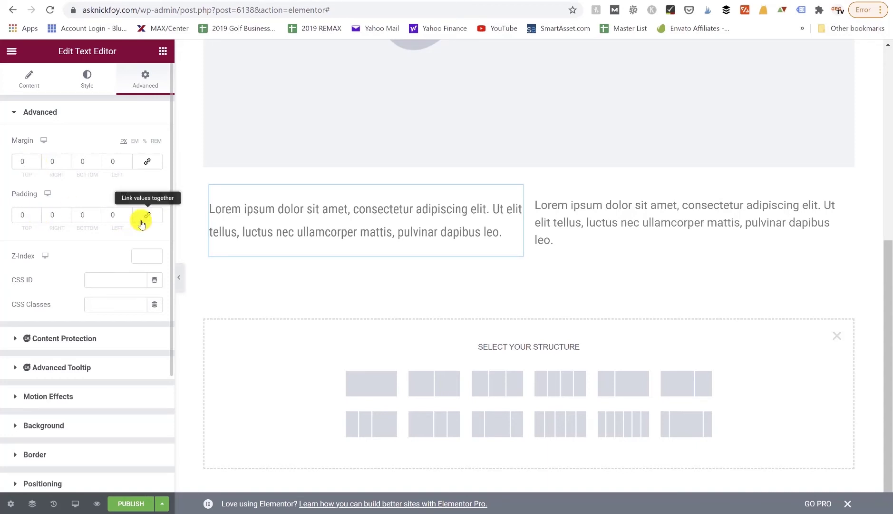
pyautogui.scroll(8, 35, 215)
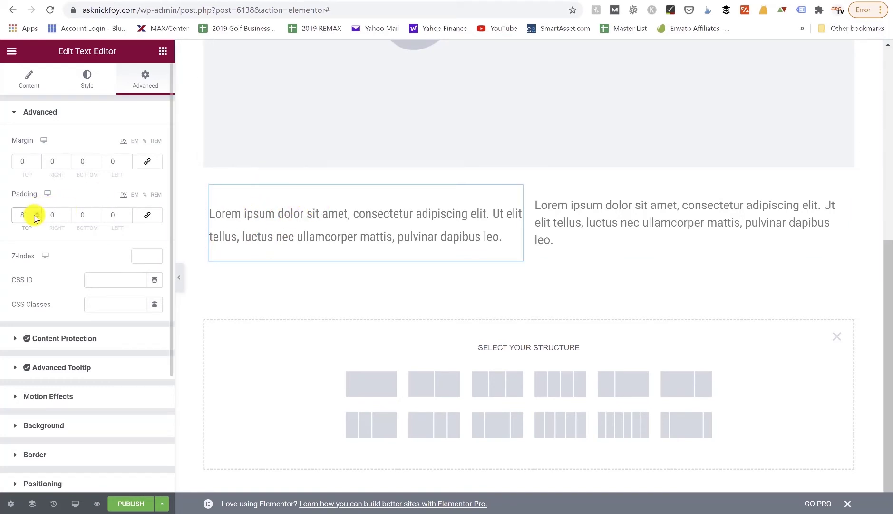
pyautogui.press('Up')
pyautogui.press('Up')
pyautogui.press('Up')
pyautogui.press('Up')
pyautogui.press('Up')
pyautogui.press('Up')
pyautogui.press('Up')
pyautogui.press('Up')
pyautogui.press('Up')
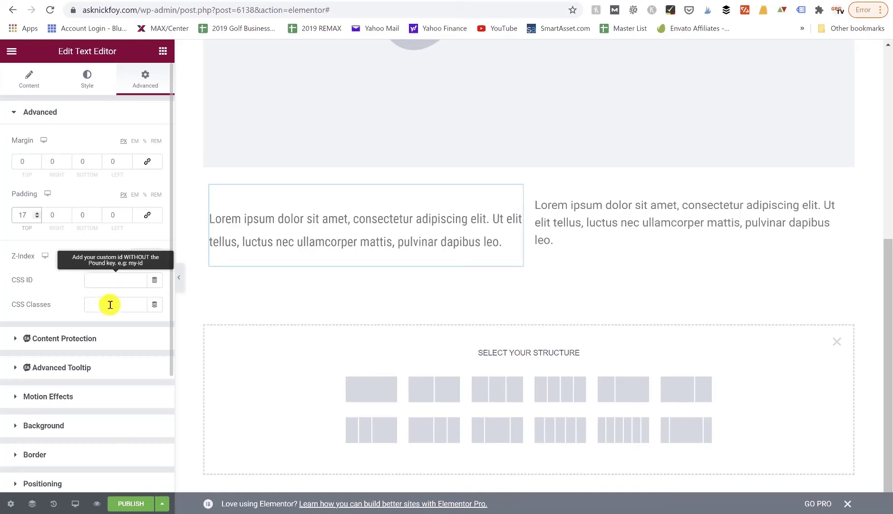
# Step: Apply the Slide In Left entrance animation to the first-column text
pyautogui.scroll(-3, 88, 336)
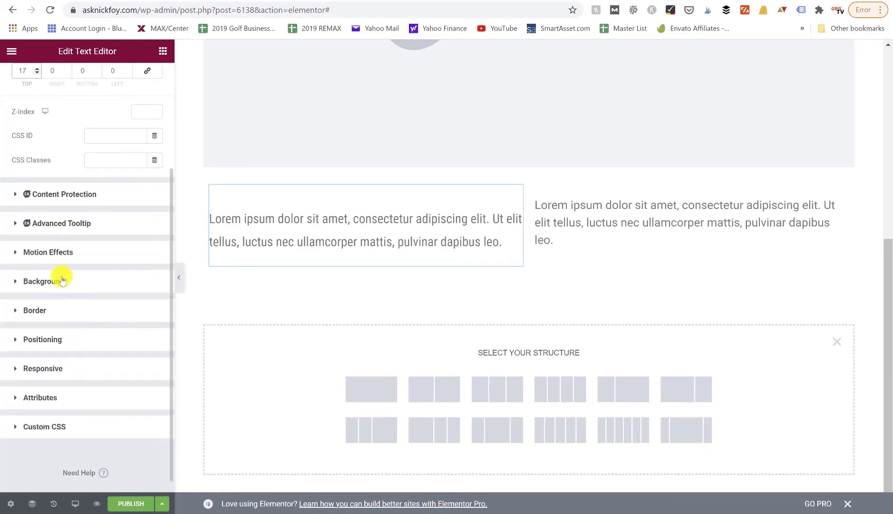
pyautogui.click(62, 252)
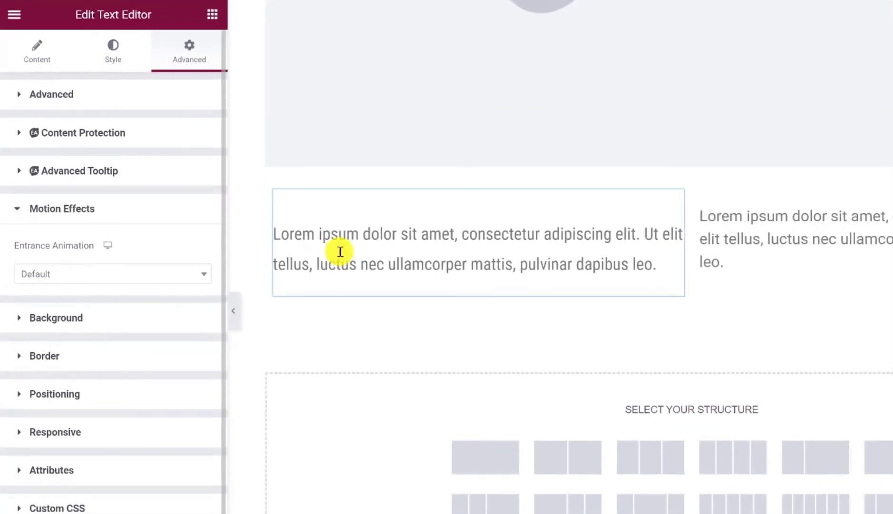
pyautogui.click(148, 273)
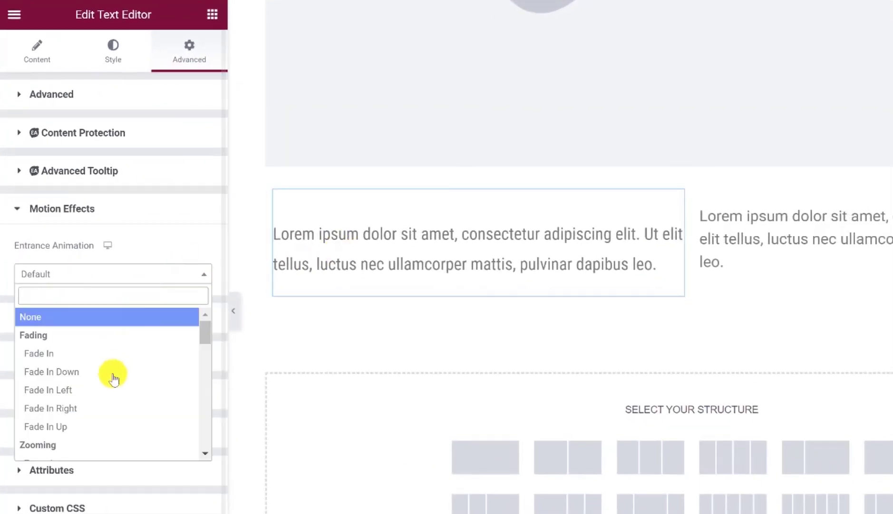
pyautogui.scroll(-8, 113, 378)
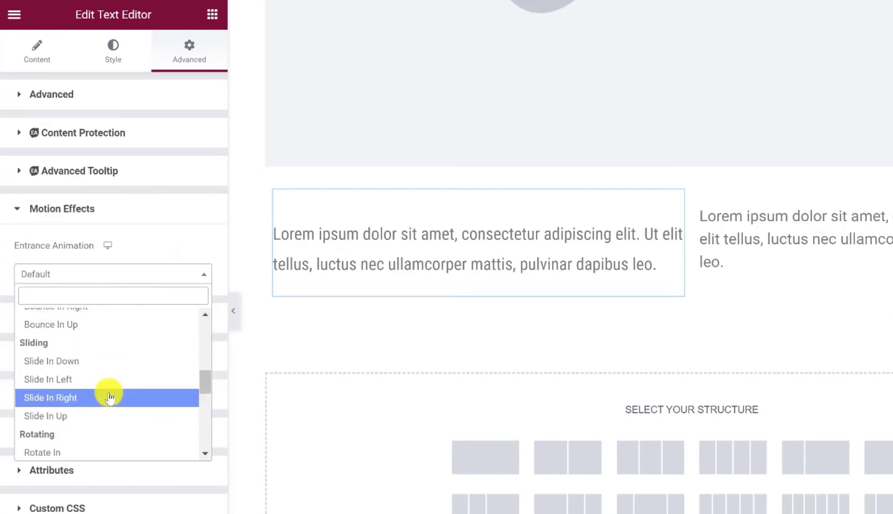
pyautogui.click(83, 378)
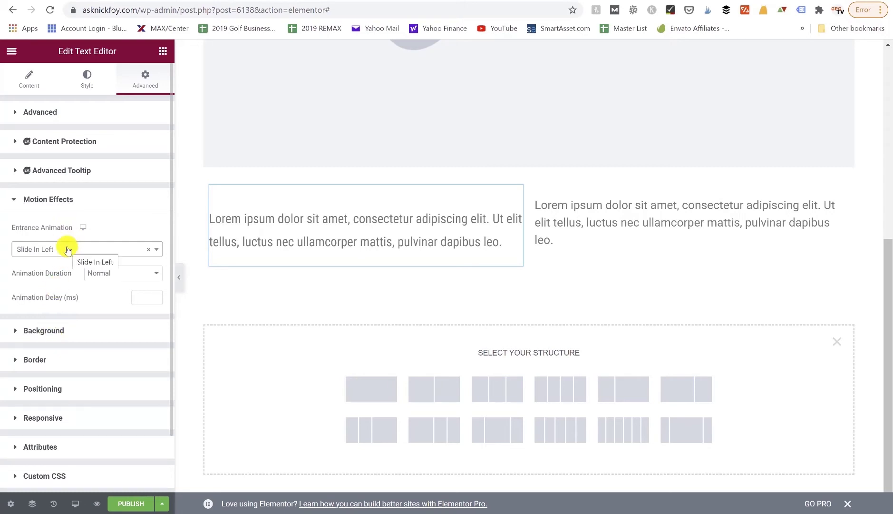
# Step: Give the second-column text the Slide In Left entrance animation
pyautogui.click(845, 194)
pyautogui.click(145, 78)
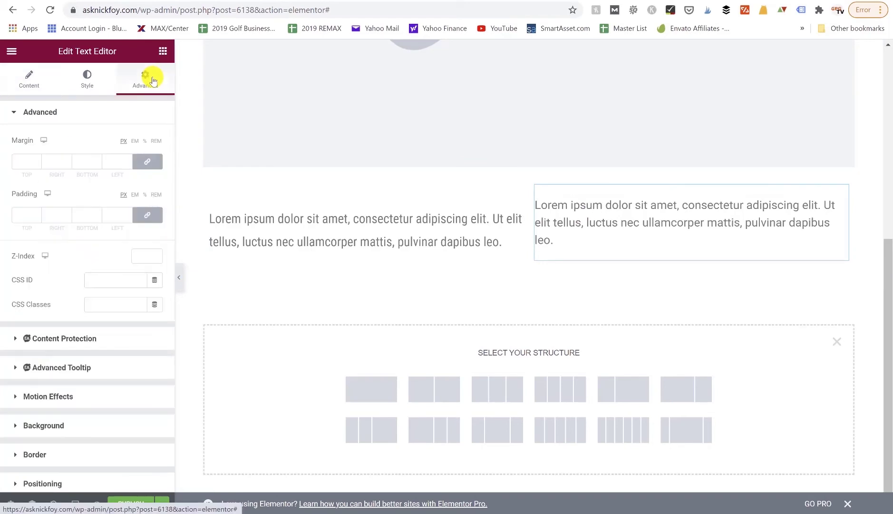
pyautogui.scroll(-3, 72, 276)
pyautogui.click(60, 234)
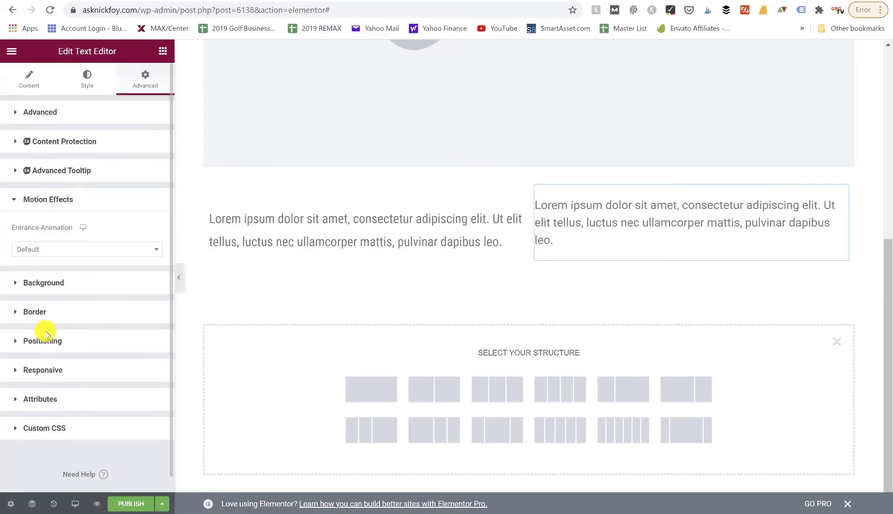
pyautogui.click(41, 249)
pyautogui.scroll(-5, 44, 340)
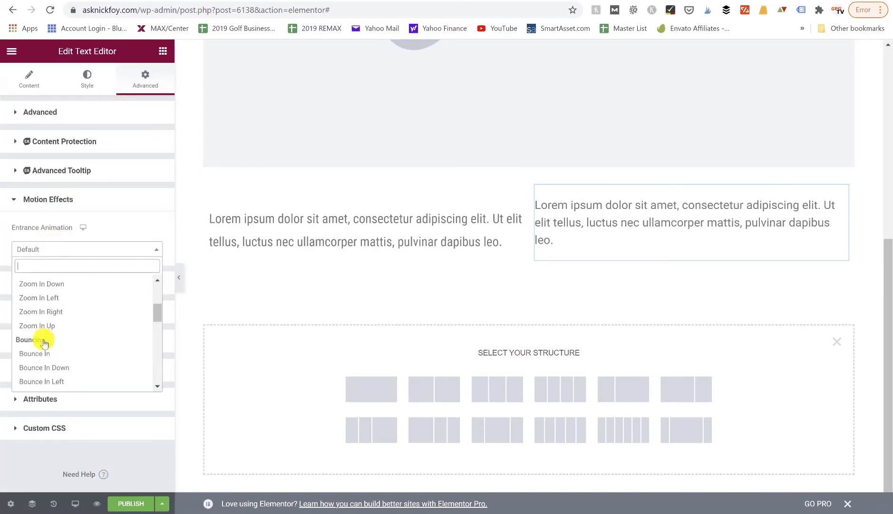
pyautogui.scroll(-1, 43, 342)
pyautogui.click(40, 364)
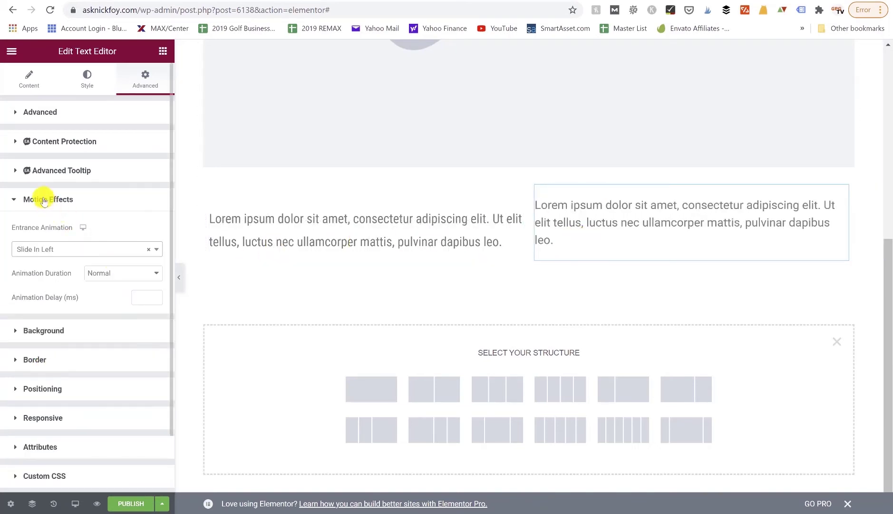
# Step: Review the second-column text's positioning and responsive visibility options, plus its content and style settings
pyautogui.scroll(-1, 36, 360)
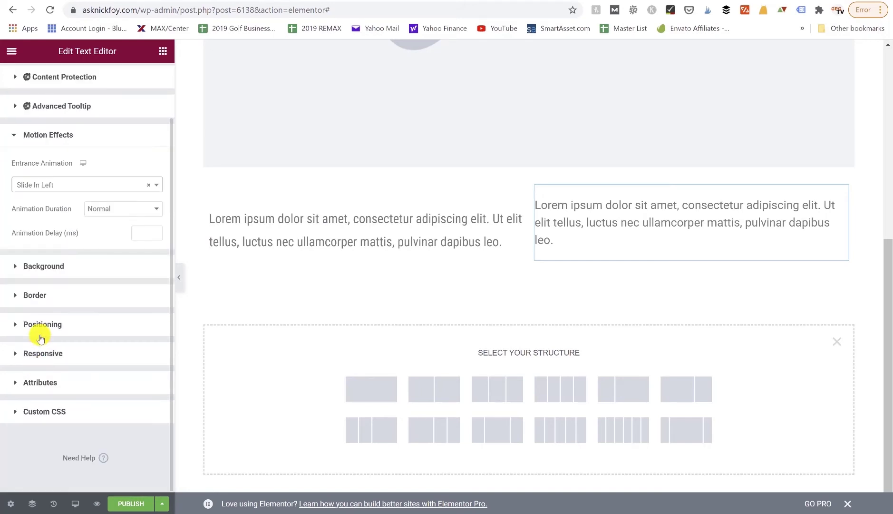
pyautogui.click(40, 327)
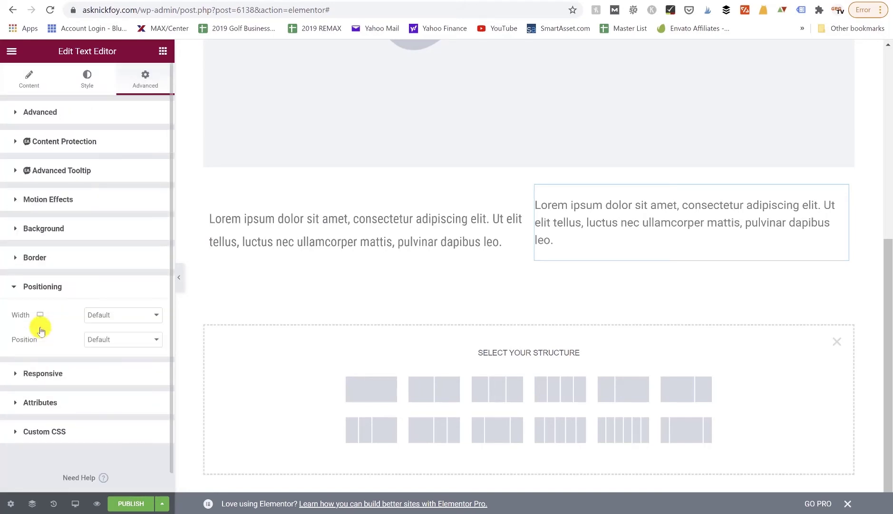
pyautogui.click(42, 374)
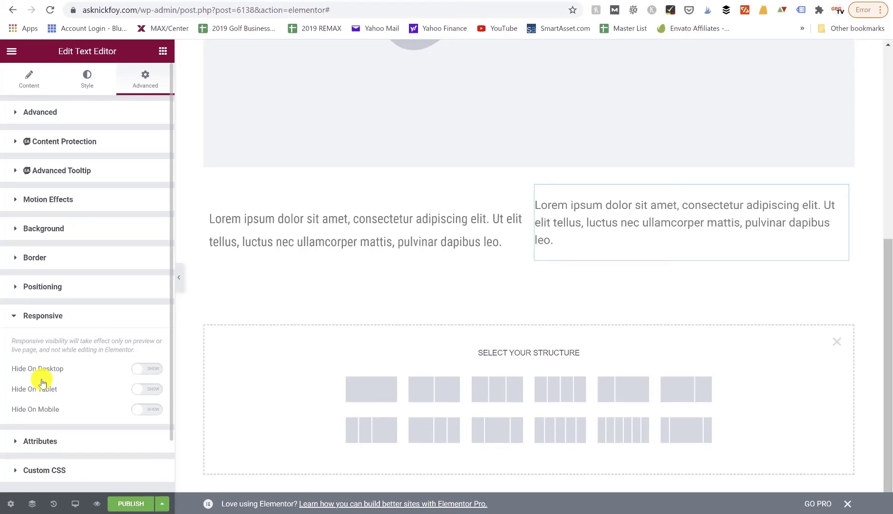
pyautogui.scroll(-2, 42, 382)
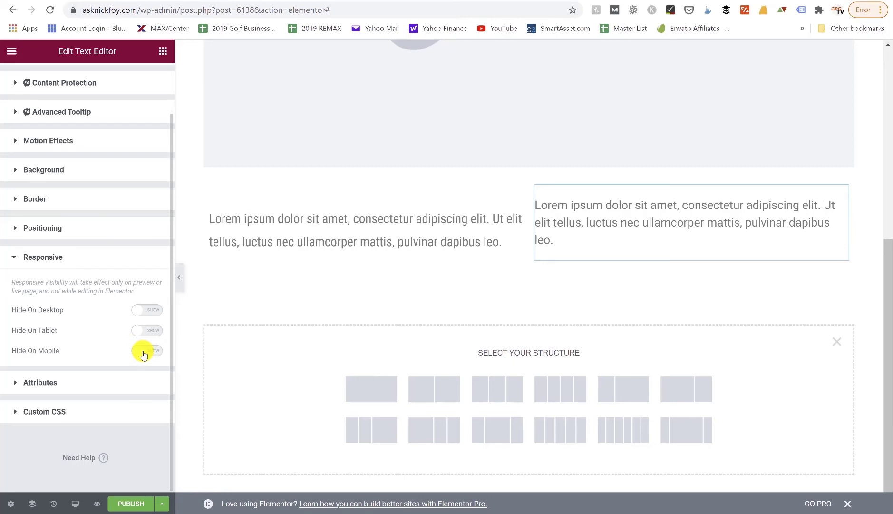
pyautogui.click(51, 257)
pyautogui.click(28, 76)
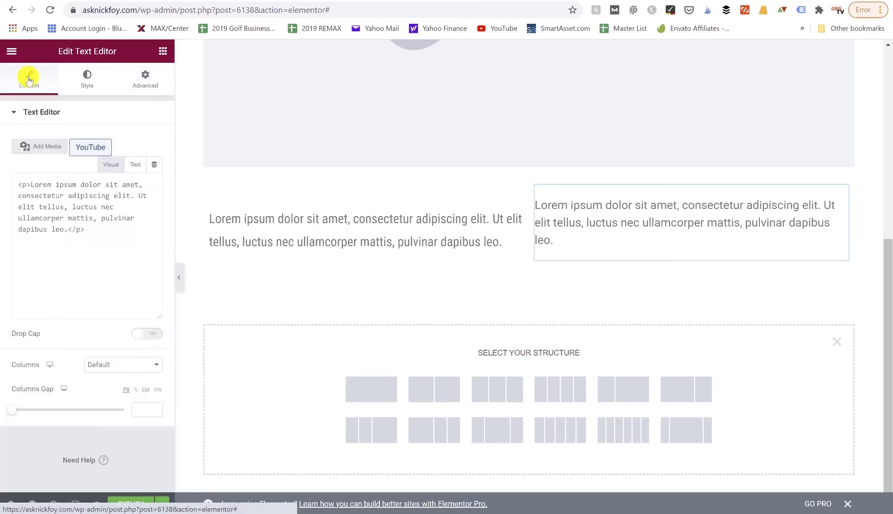
pyautogui.click(84, 78)
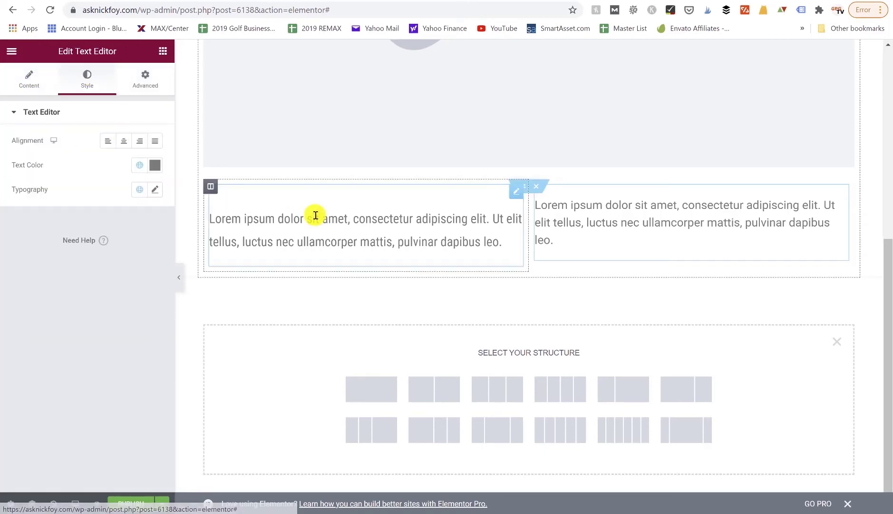
pyautogui.click(517, 194)
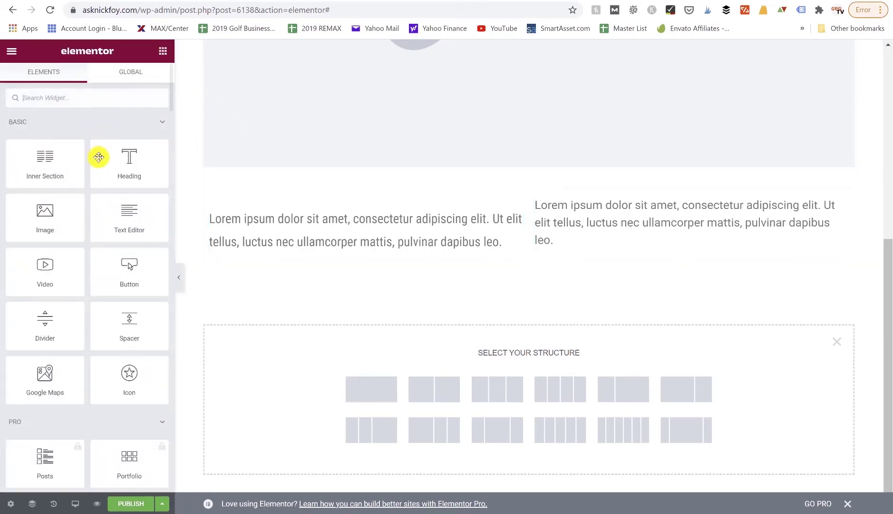
# Step: Replace the placeholder text of the heading above the image with "Subdivision Name"
pyautogui.scroll(7, 322, 193)
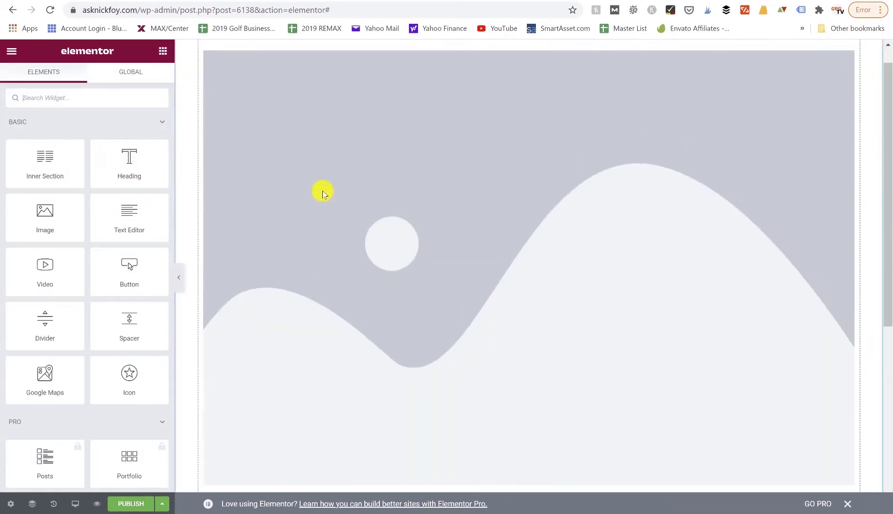
pyautogui.click(444, 55)
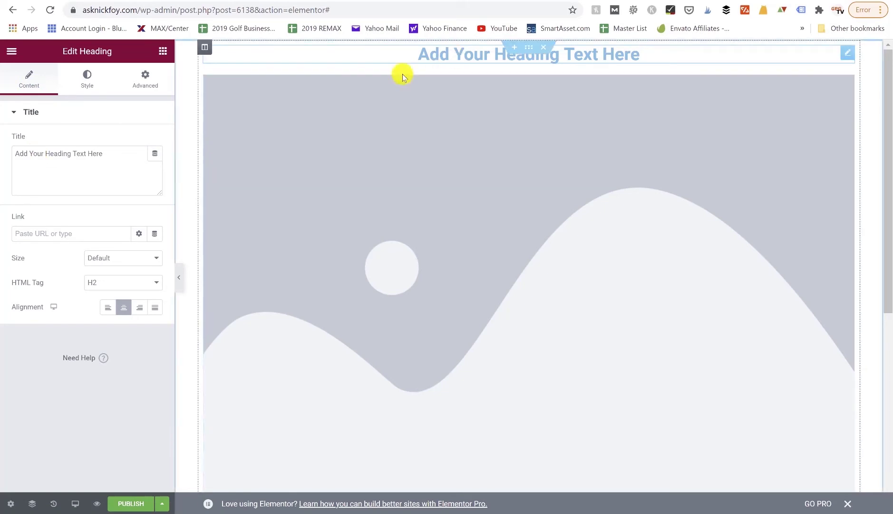
pyautogui.tripleClick(133, 149)
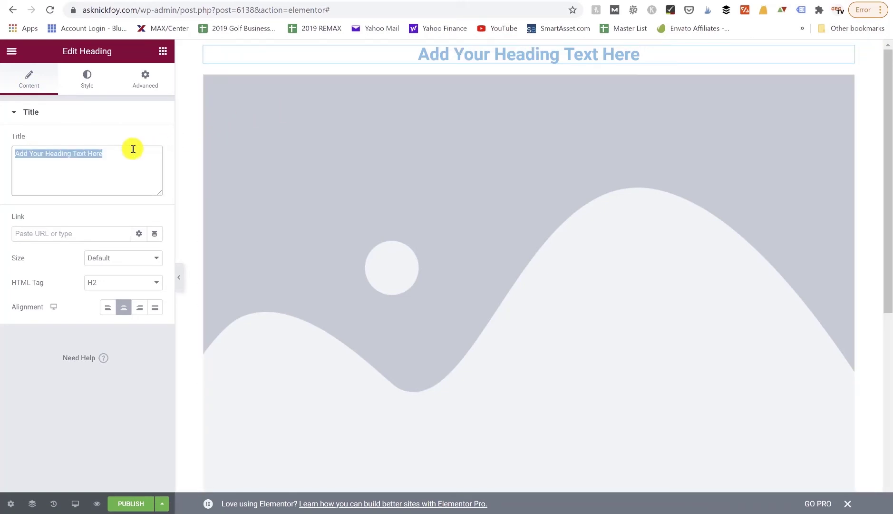
pyautogui.write('Subdivision Name')
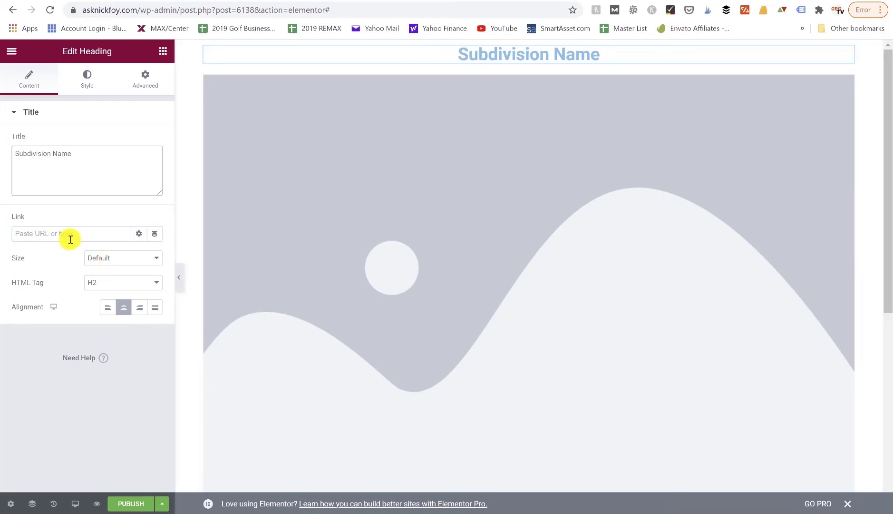
# Step: Review the heading's size and HTML tag choices, keeping Default and H2
pyautogui.click(99, 258)
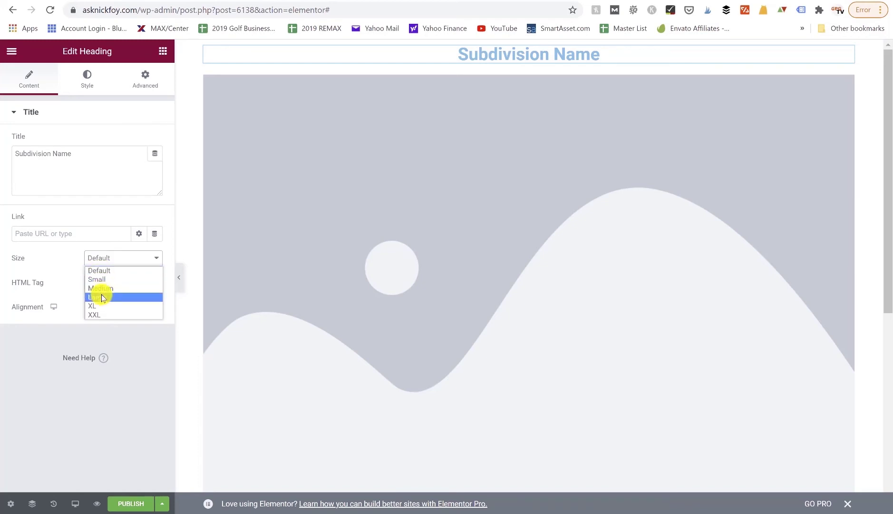
pyautogui.click(110, 266)
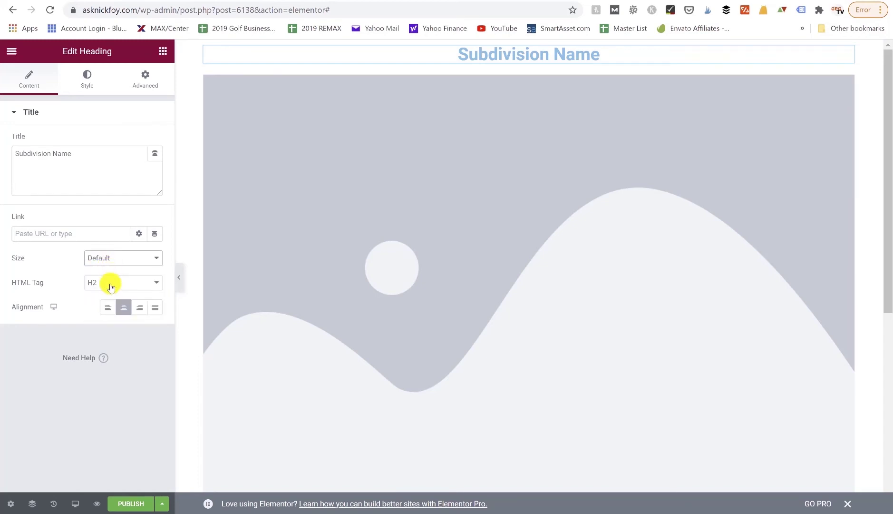
pyautogui.click(110, 285)
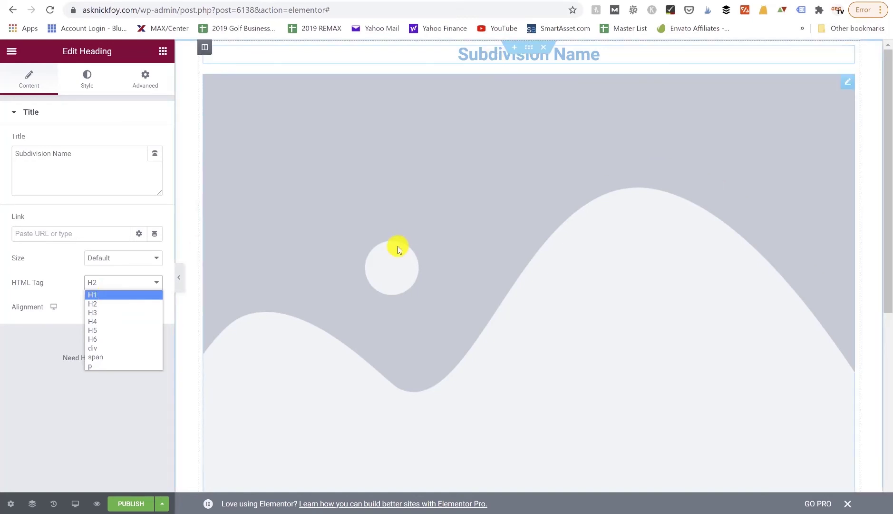
pyautogui.scroll(-5, 398, 249)
pyautogui.scroll(-2, 398, 249)
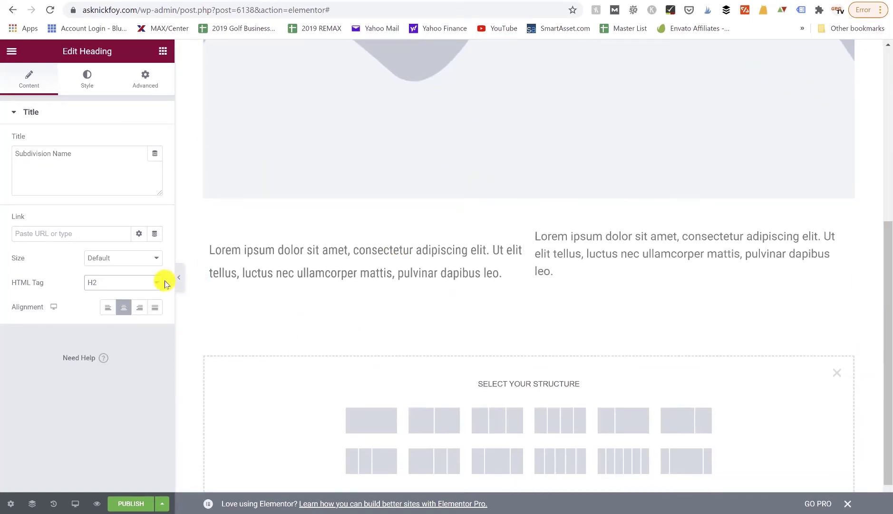
pyautogui.click(135, 282)
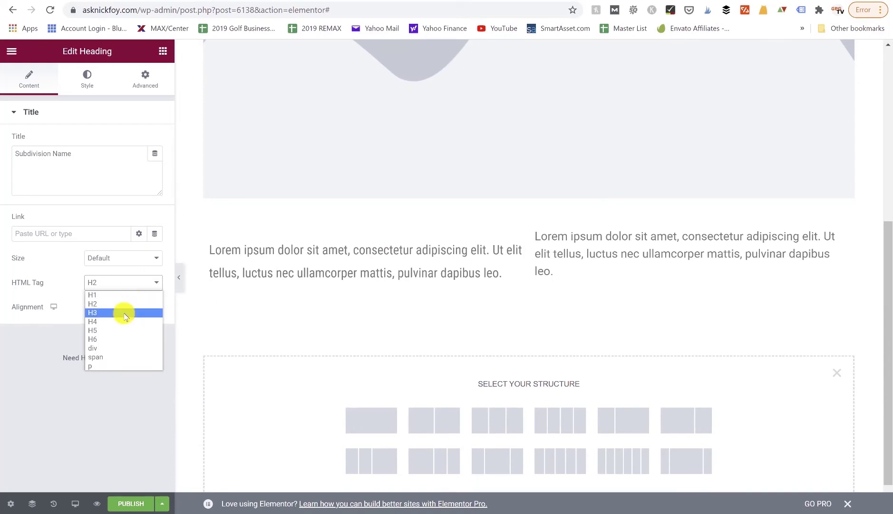
pyautogui.click(121, 283)
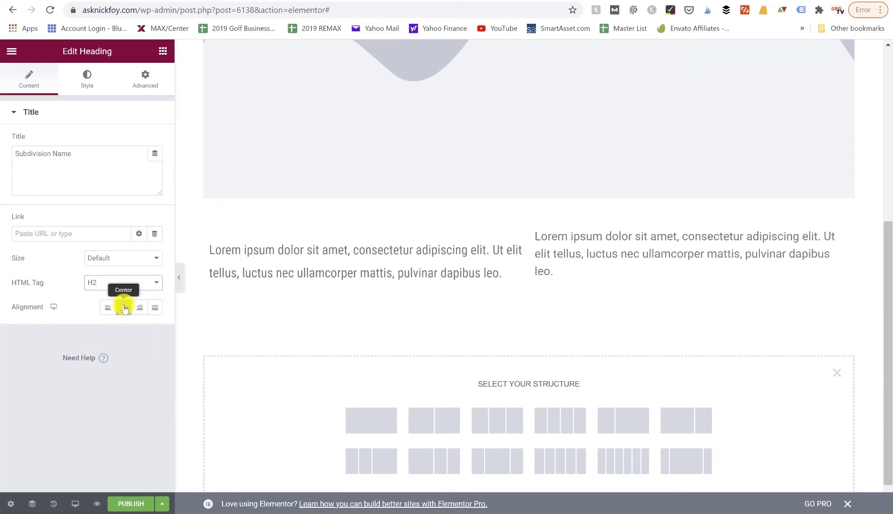
# Step: Set the "Subdivision Name" heading's font size to 65 px in its typography settings
pyautogui.scroll(6, 369, 151)
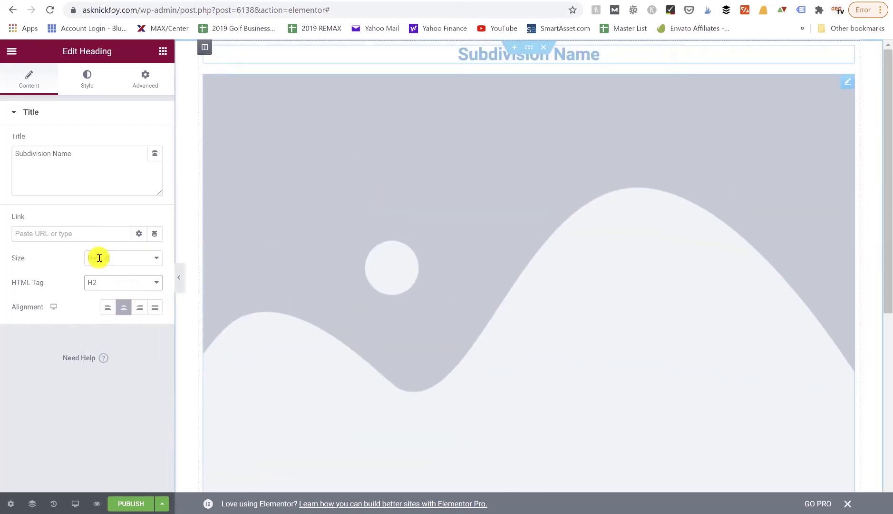
pyautogui.click(83, 87)
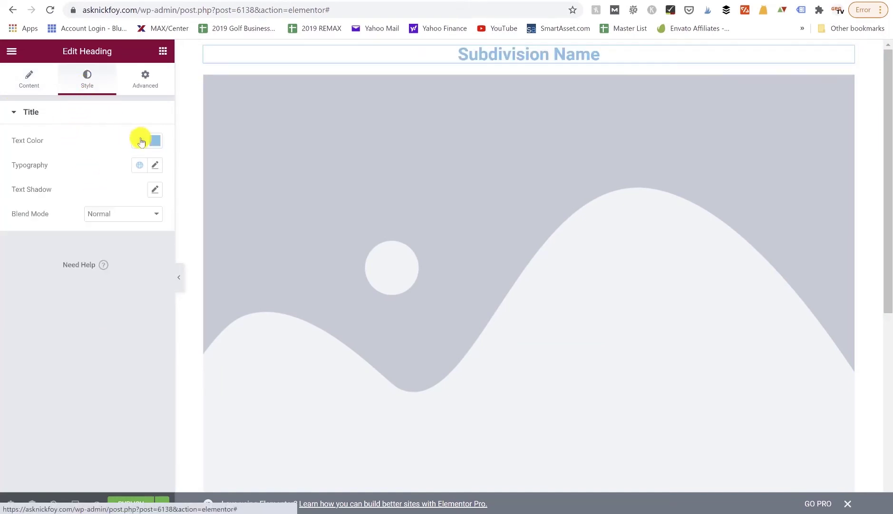
pyautogui.click(154, 166)
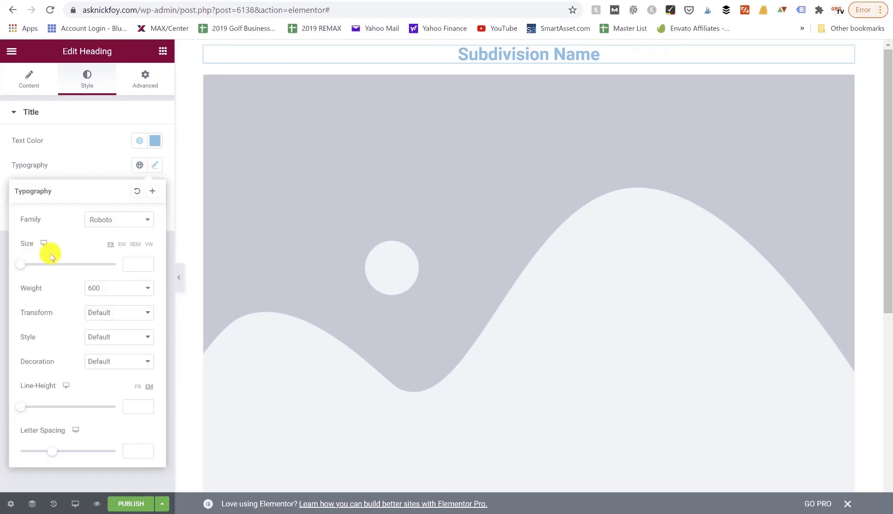
pyautogui.moveTo(24, 267); pyautogui.dragTo(51, 264)
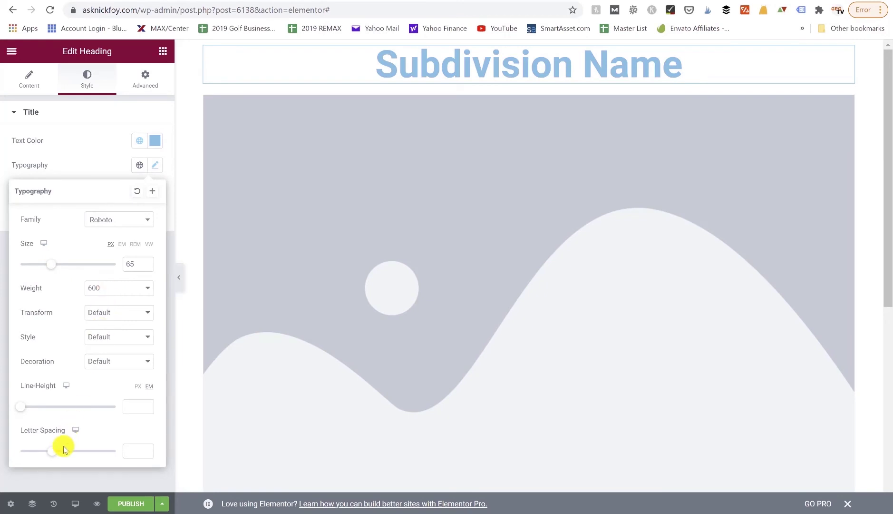
pyautogui.click(156, 165)
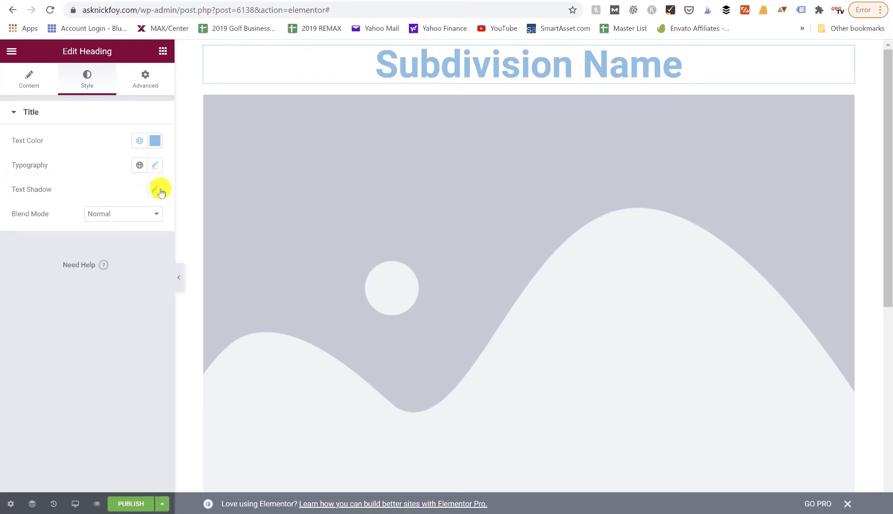
# Step: Give the heading a text shadow with blur 10 and the Darken blend mode, ending on its advanced settings
pyautogui.click(155, 190)
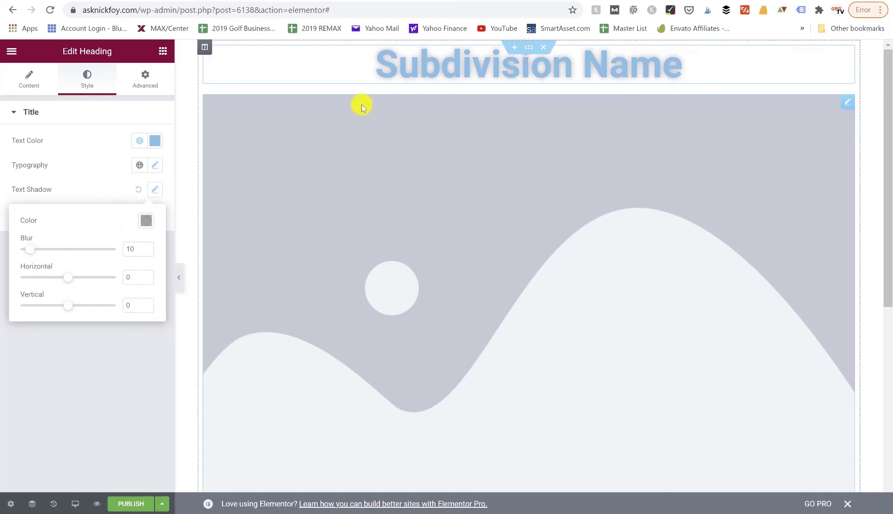
pyautogui.click(159, 191)
pyautogui.click(131, 215)
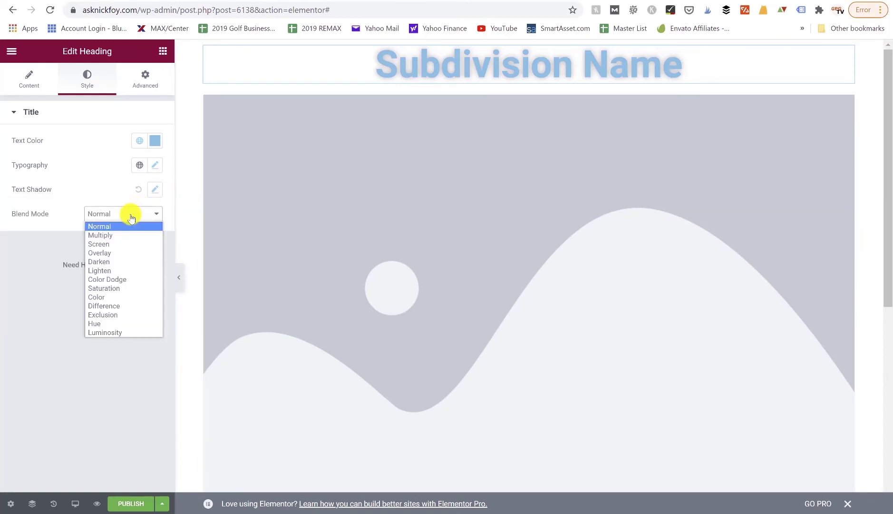
pyautogui.click(115, 262)
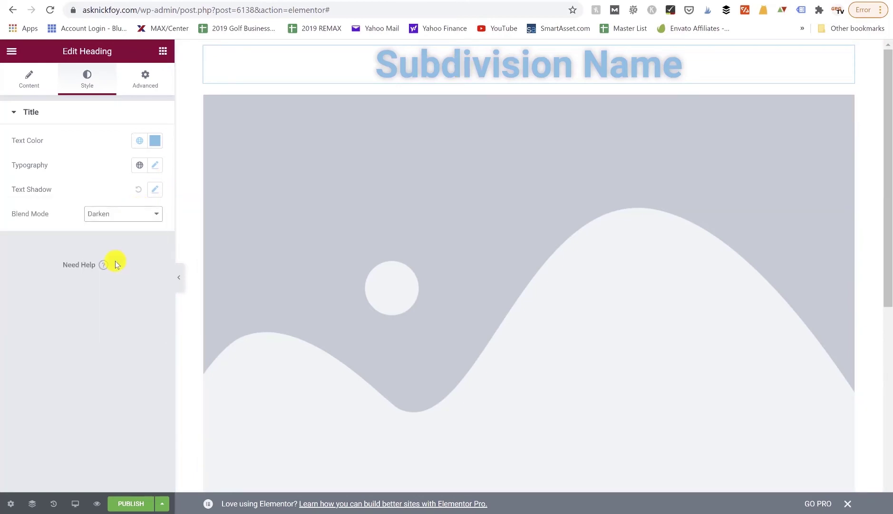
pyautogui.click(133, 86)
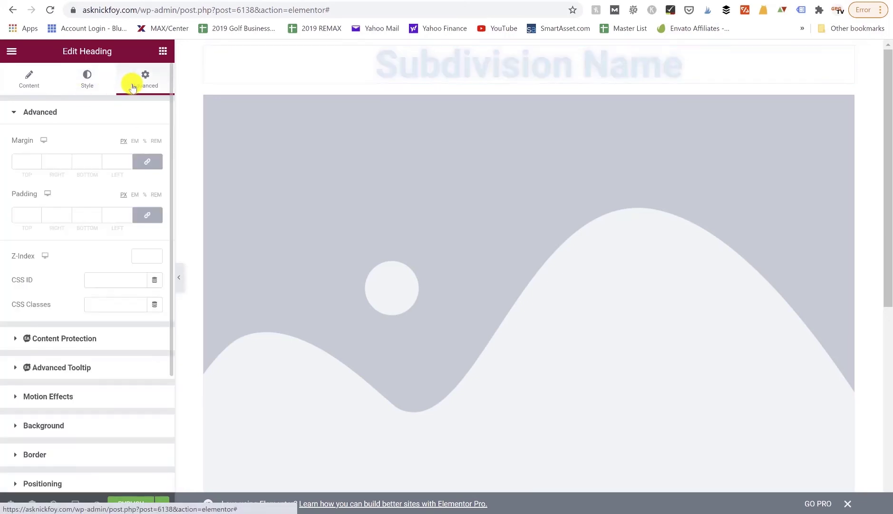
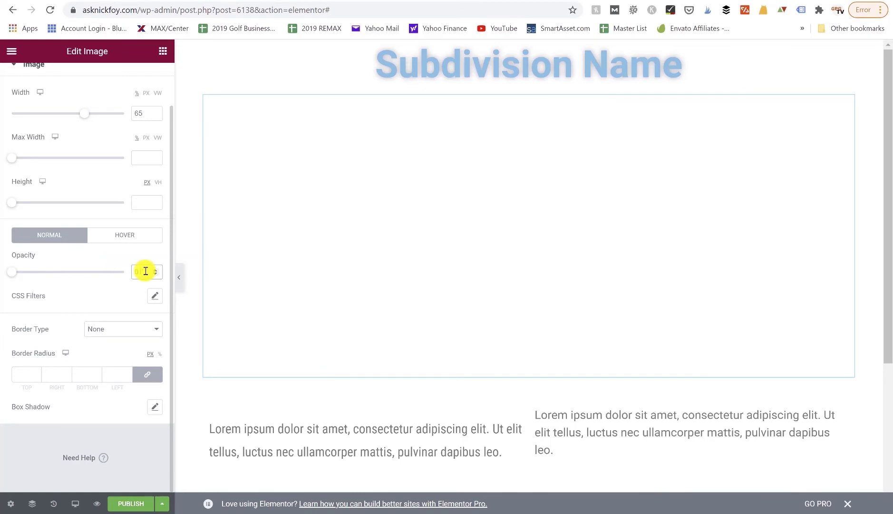
# Step: Clear the opacity value of the image below the heading
pyautogui.press('BackSpace')
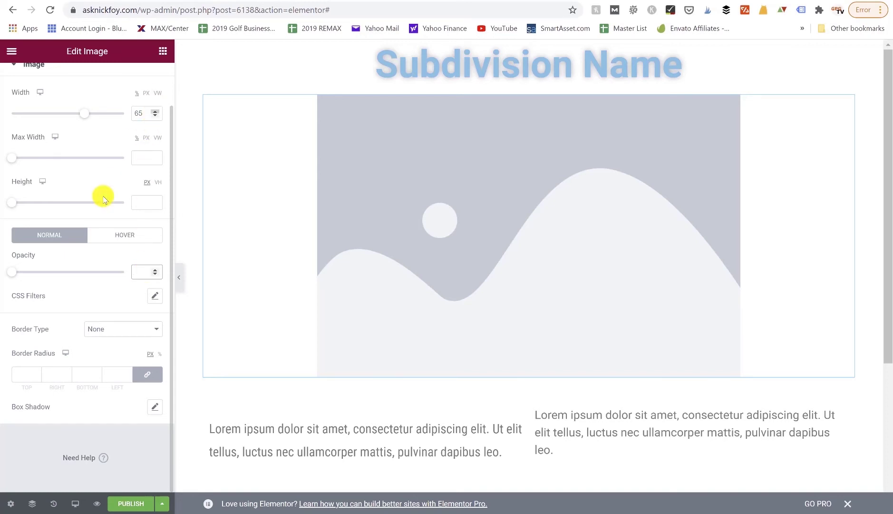
pyautogui.scroll(2, 104, 186)
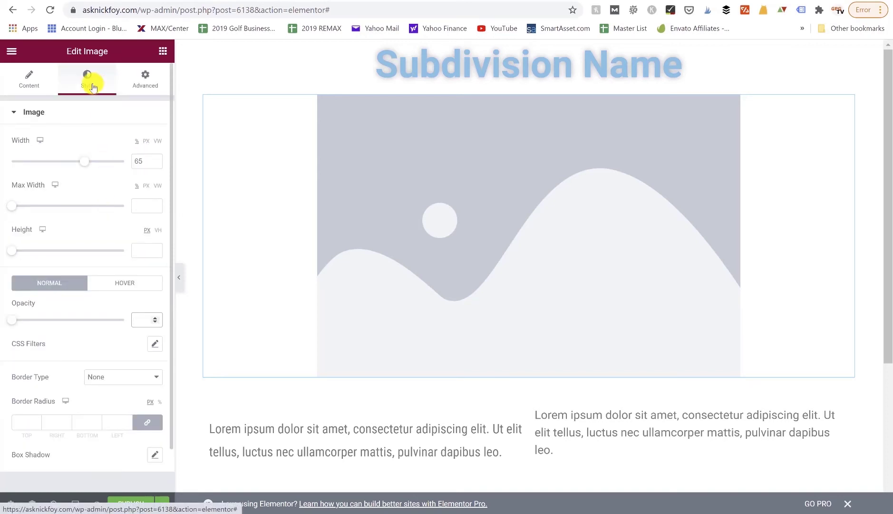
# Step: Review the image's advanced settings and open its responsive visibility options for desktop, tablet and mobile
pyautogui.click(142, 86)
pyautogui.scroll(-2, 89, 202)
pyautogui.scroll(2, 89, 202)
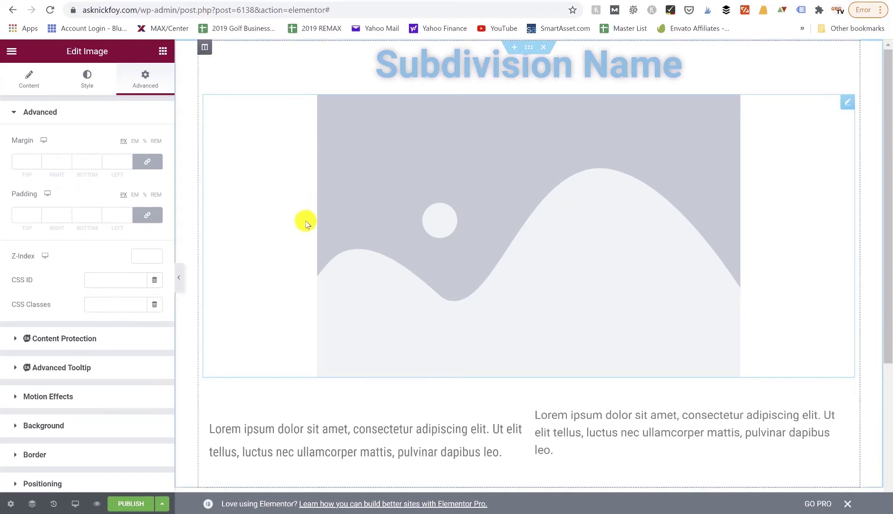
pyautogui.scroll(-1, 304, 221)
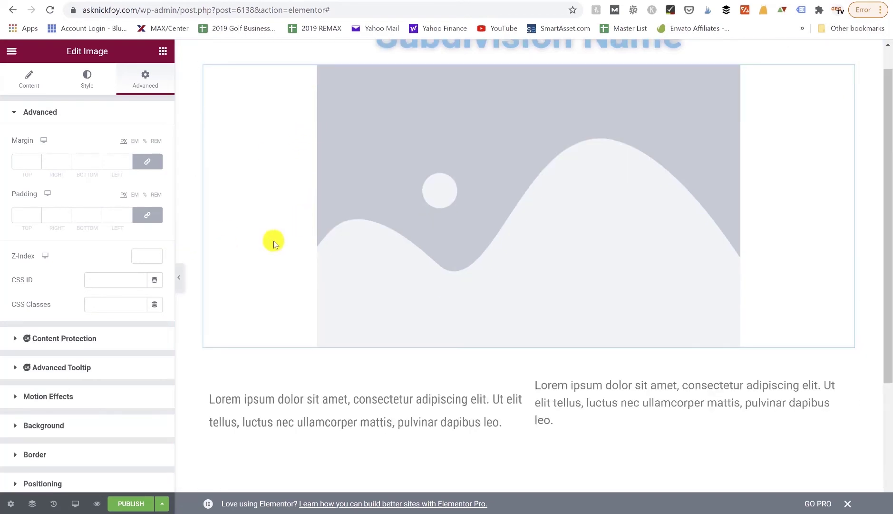
pyautogui.scroll(1, 316, 243)
pyautogui.scroll(-5, 114, 252)
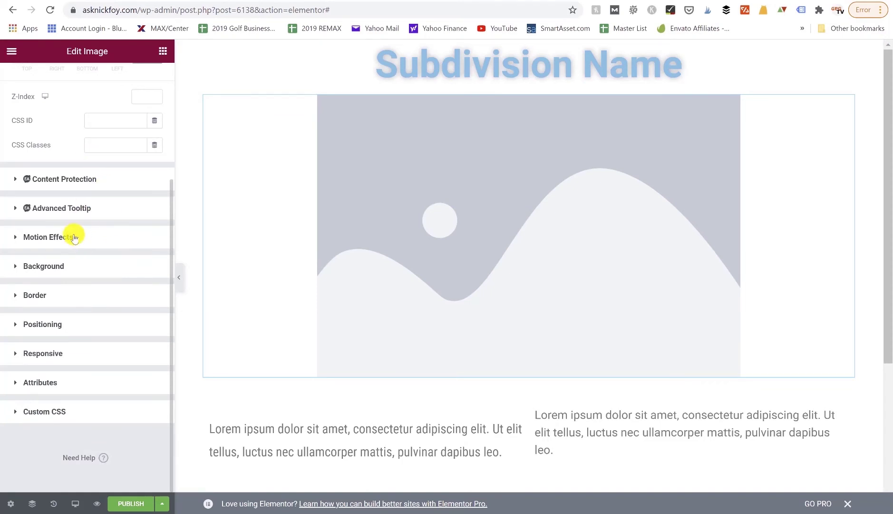
pyautogui.click(42, 352)
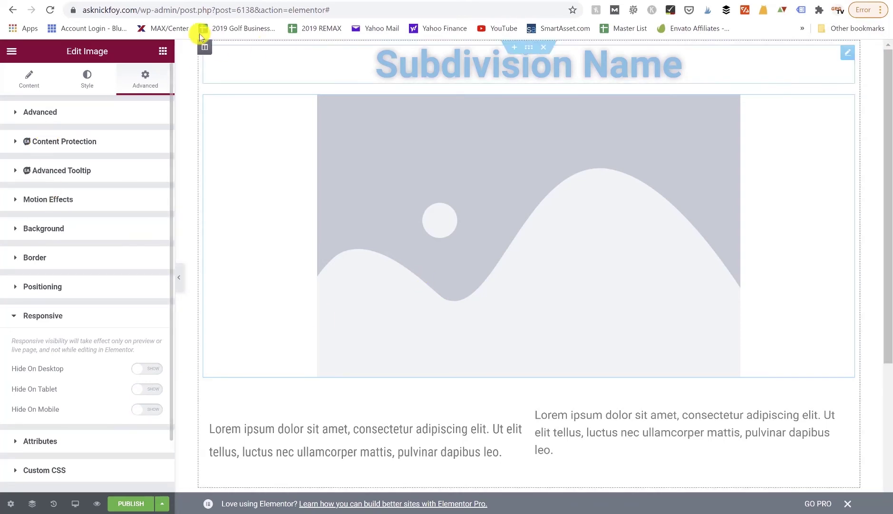
# Step: Add a Video widget directly below the image, above the two text columns
pyautogui.click(161, 56)
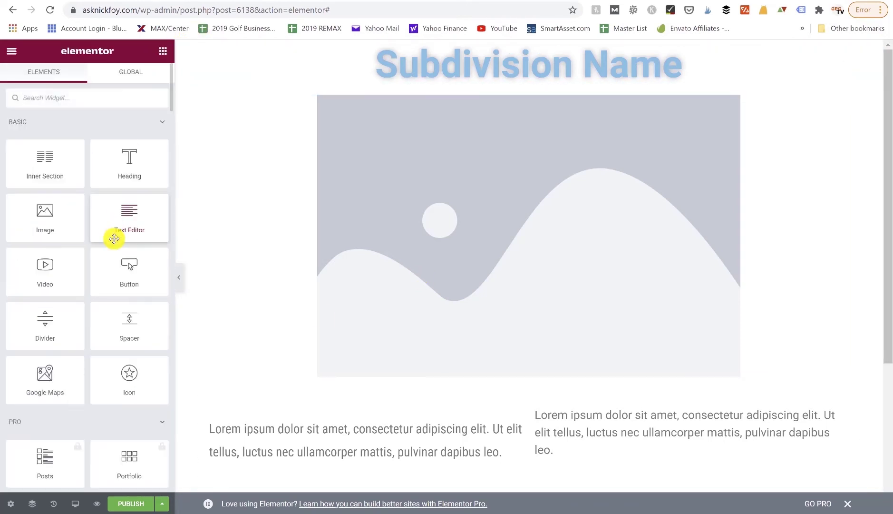
pyautogui.scroll(-4, 114, 235)
pyautogui.scroll(5, 60, 191)
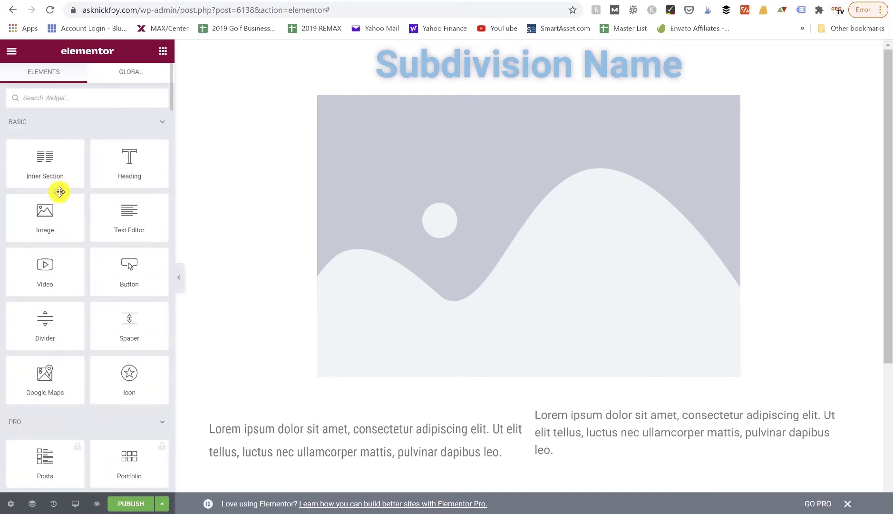
pyautogui.moveTo(51, 256); pyautogui.dragTo(371, 380)
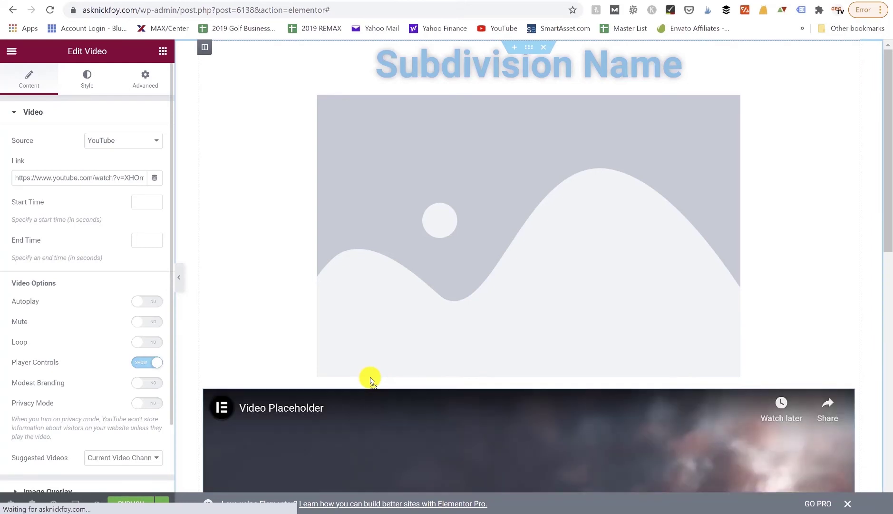
pyautogui.scroll(-5, 371, 380)
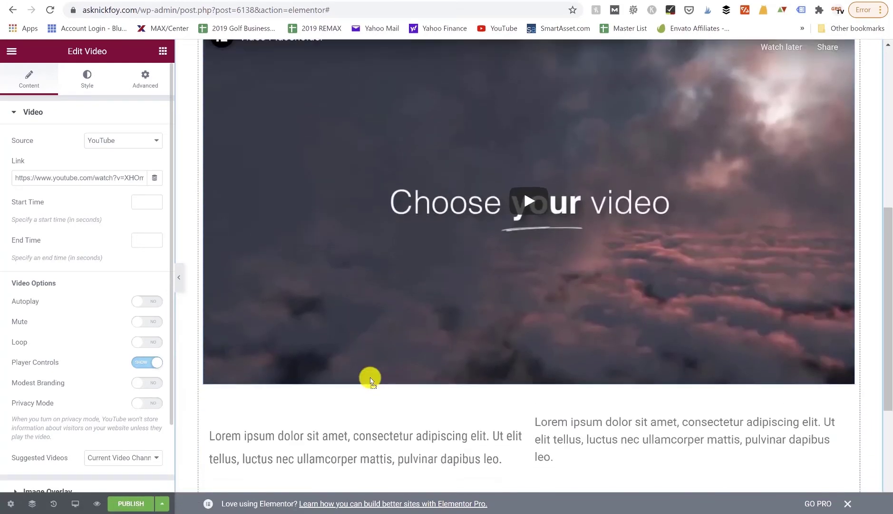
pyautogui.scroll(2, 502, 211)
# Step: Play the placeholder video and review the widget's source choices and playback options, keeping YouTube as the source
pyautogui.click(500, 208)
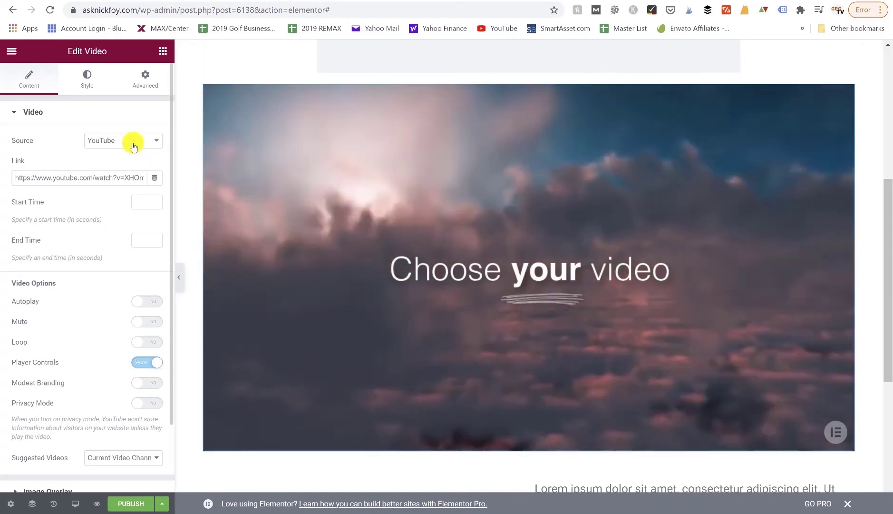
pyautogui.click(132, 145)
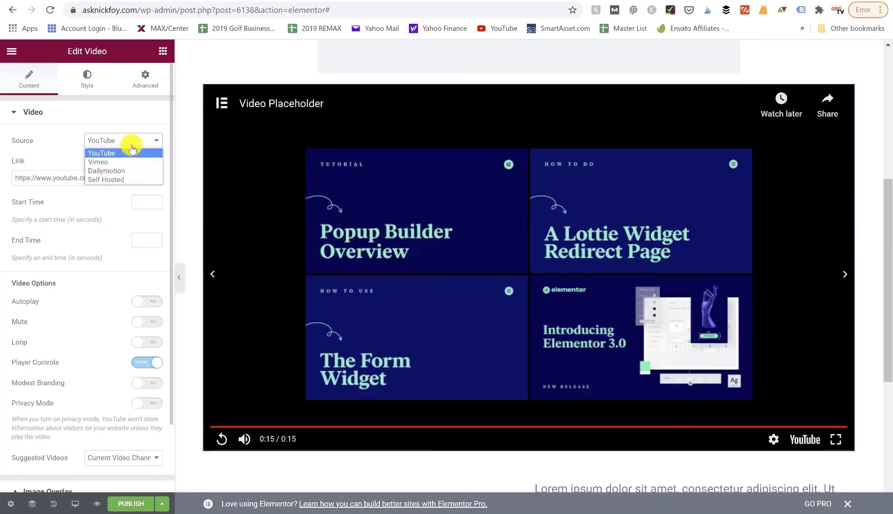
pyautogui.click(131, 144)
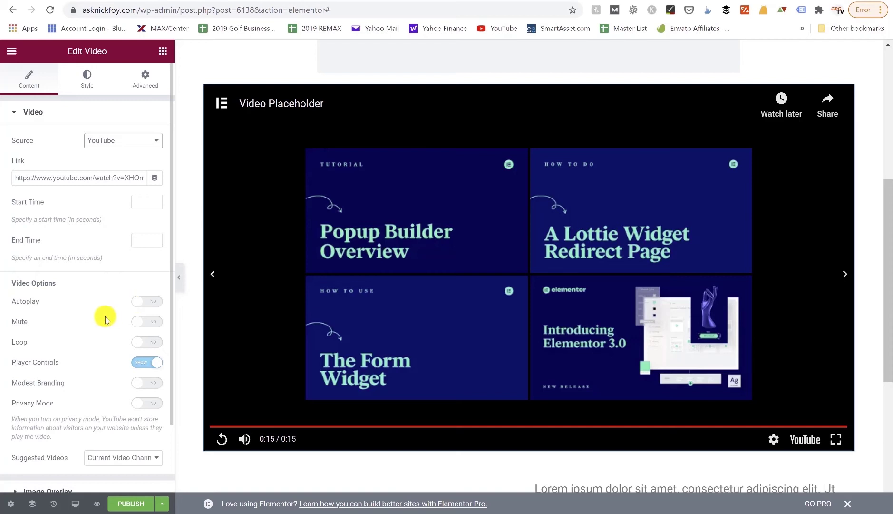
pyautogui.scroll(-3, 107, 315)
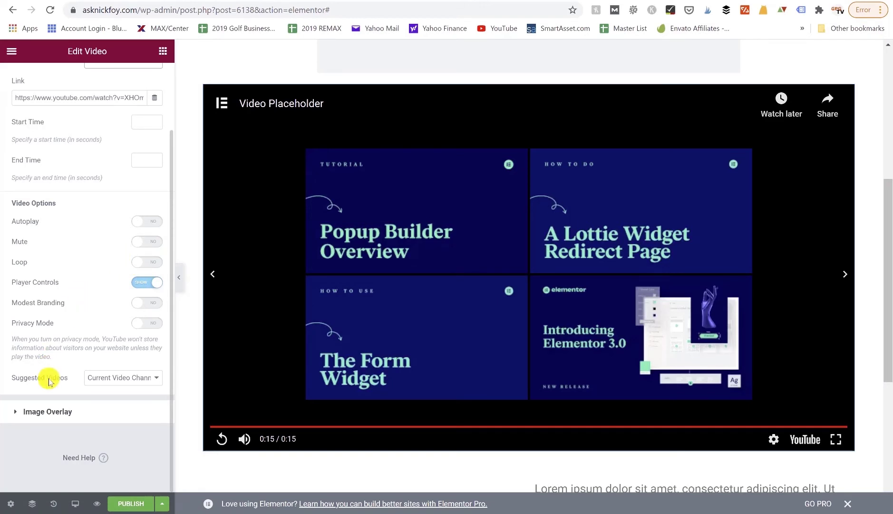
# Step: Turn on the image overlay for the video and check how it sits on the page
pyautogui.click(43, 411)
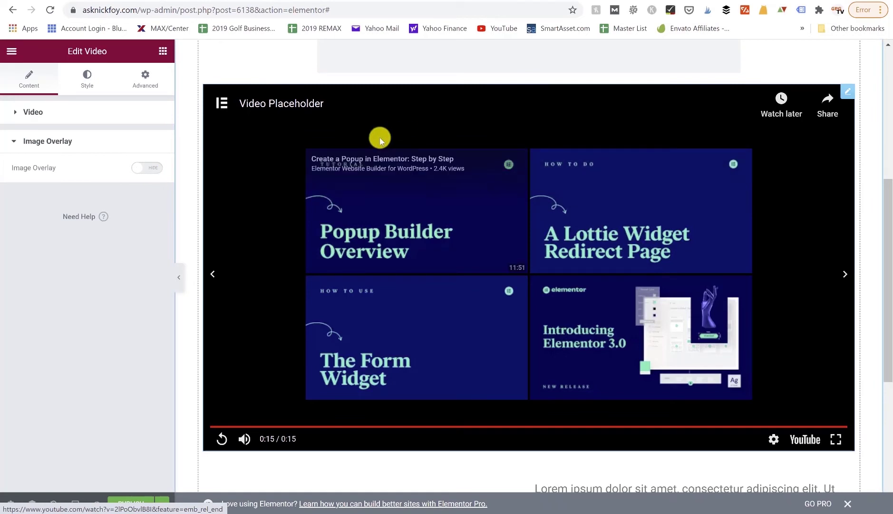
pyautogui.click(137, 173)
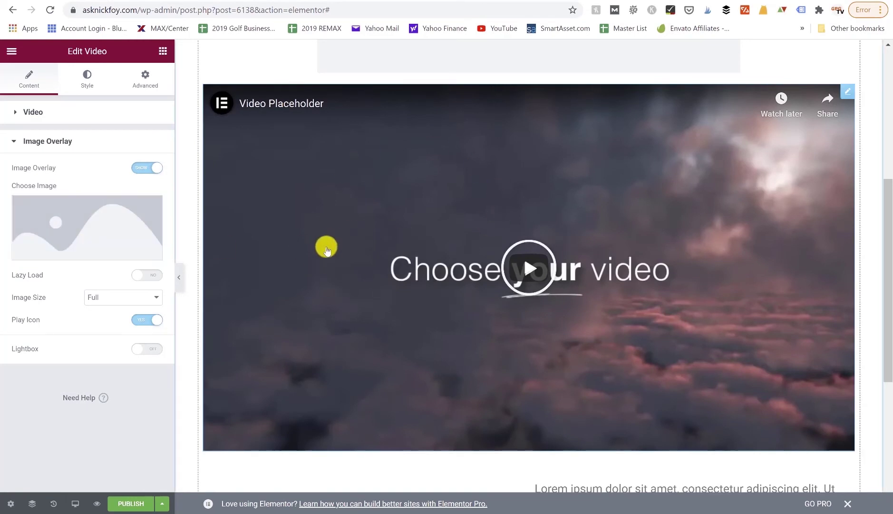
pyautogui.scroll(5, 326, 248)
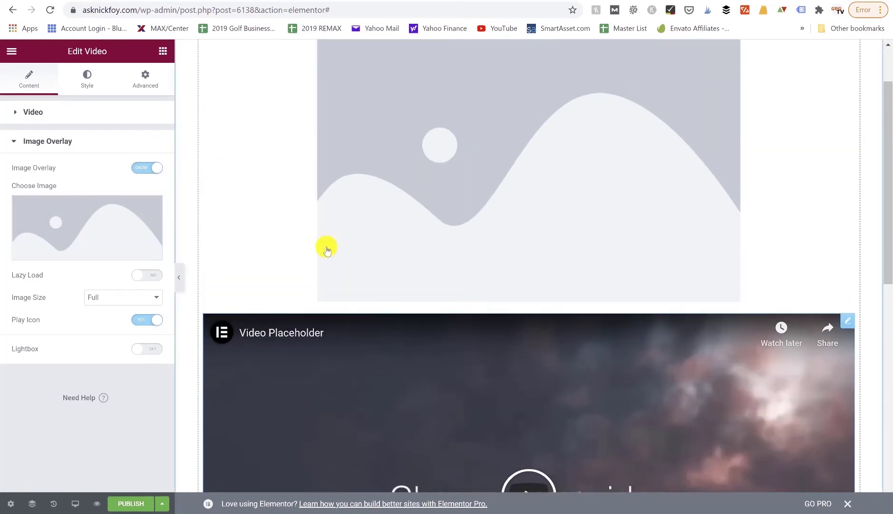
pyautogui.scroll(-4, 326, 248)
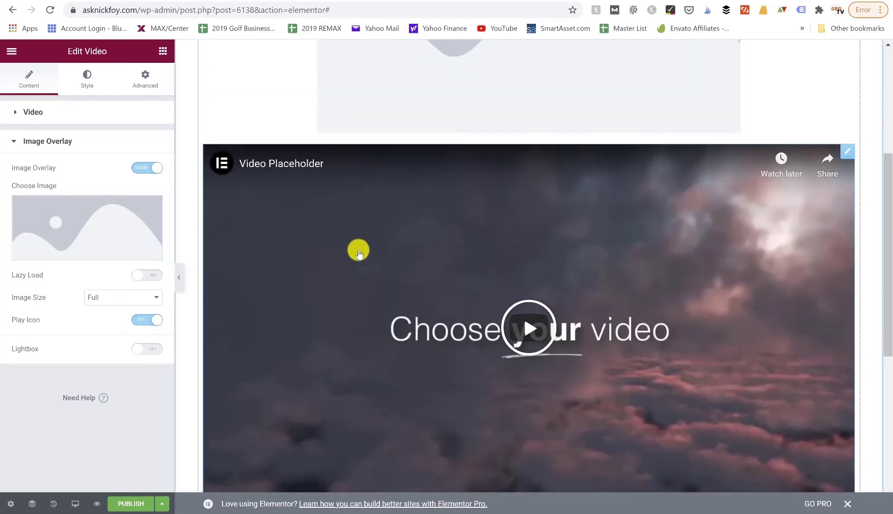
pyautogui.scroll(-1, 358, 253)
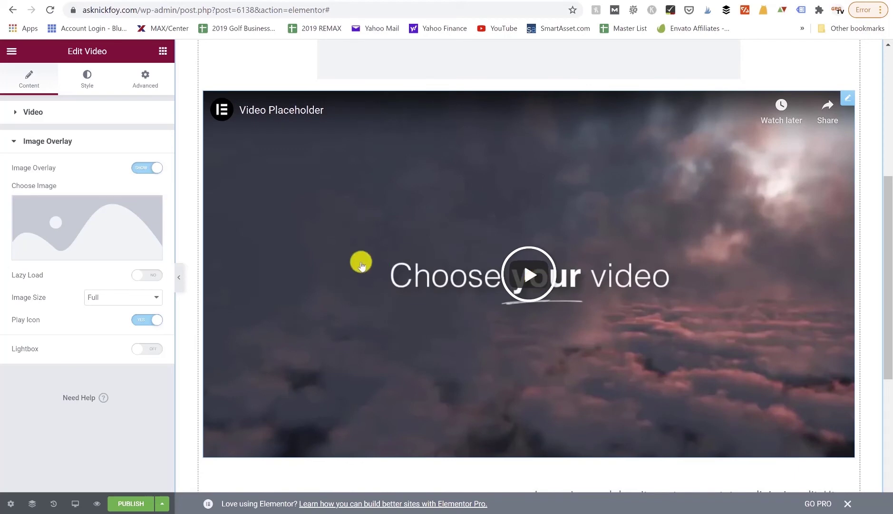
# Step: Review the video's aspect ratio choices, keeping 16:9, and enlarge the play icon to size 298
pyautogui.click(85, 80)
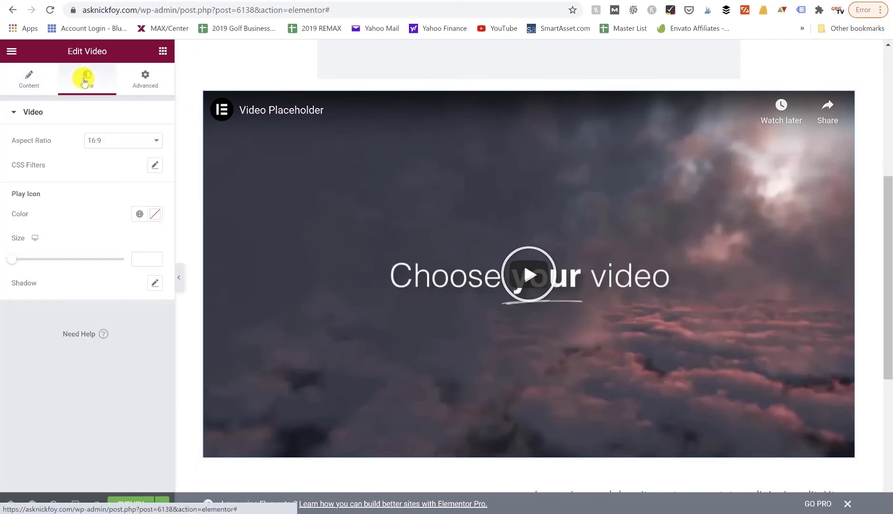
pyautogui.click(106, 141)
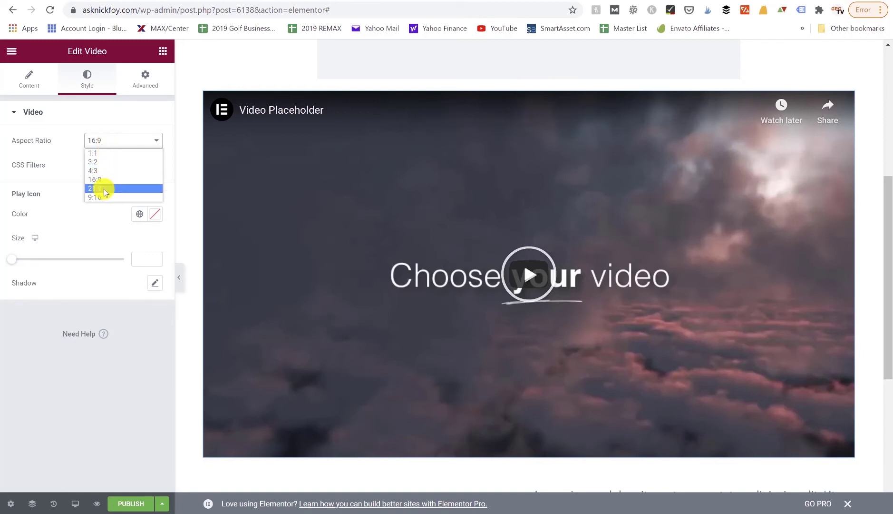
pyautogui.click(109, 140)
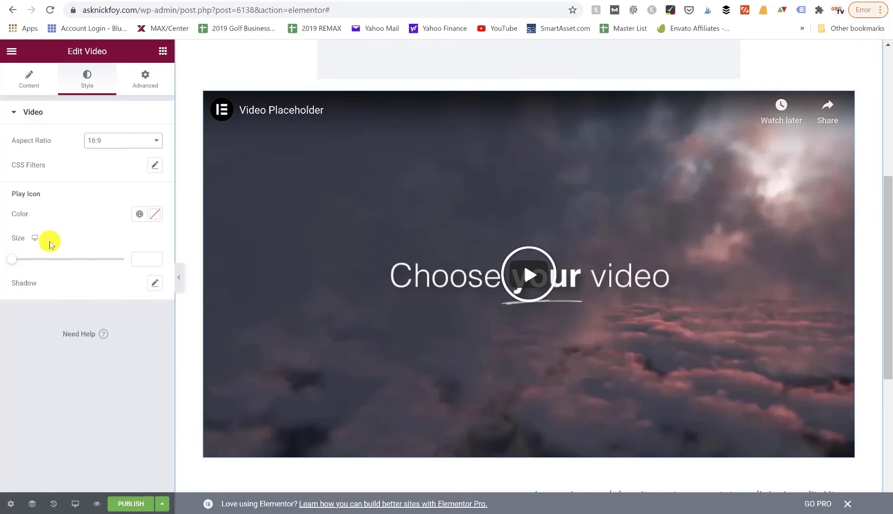
pyautogui.moveTo(24, 261); pyautogui.dragTo(119, 257)
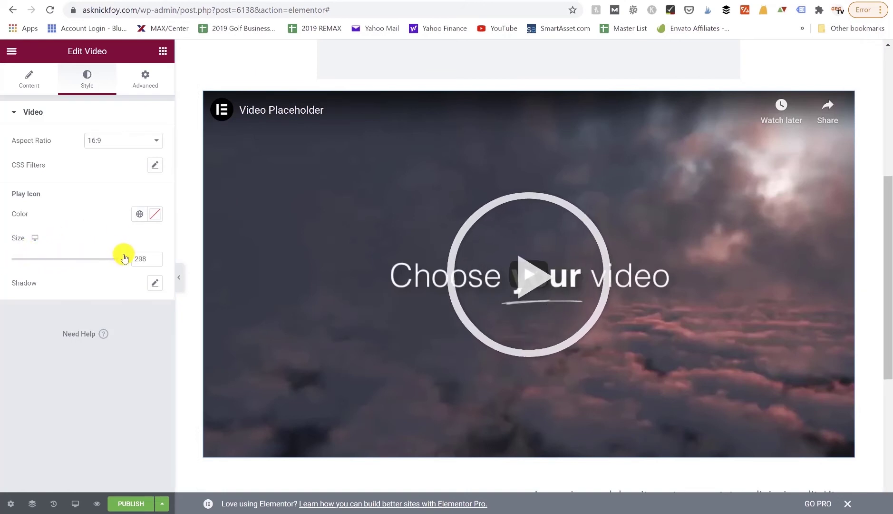
# Step: Review the video's advanced settings, including its responsive visibility options for desktop, tablet and mobile
pyautogui.click(146, 82)
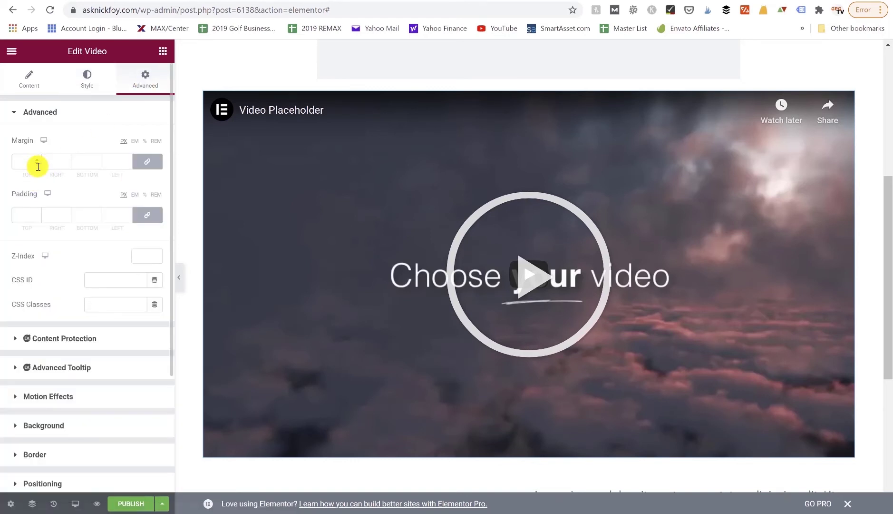
pyautogui.scroll(-3, 37, 218)
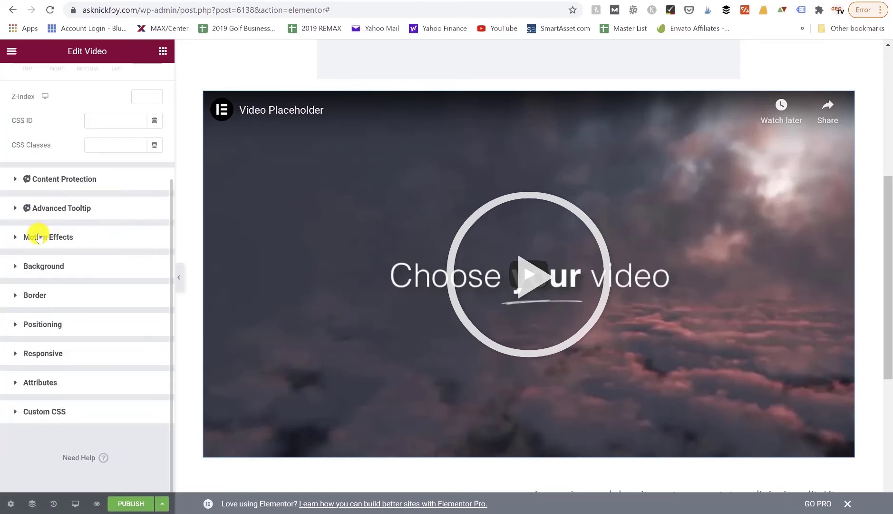
pyautogui.click(49, 360)
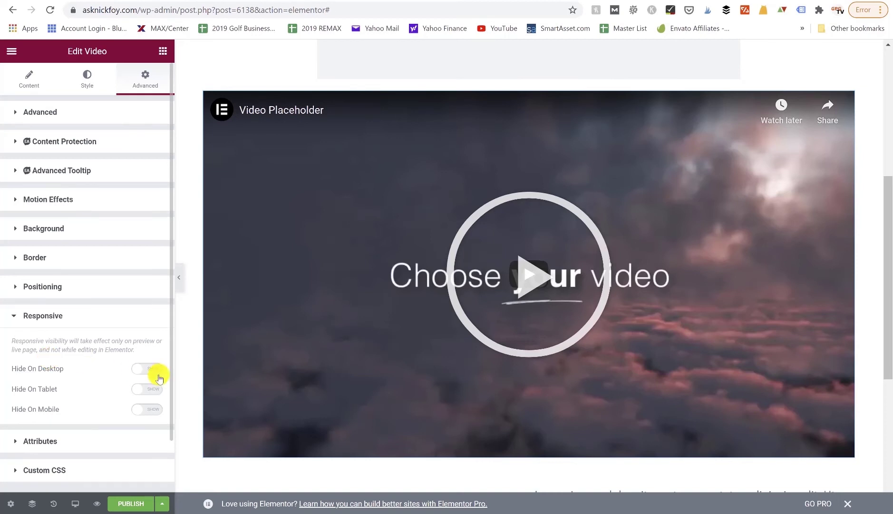
# Step: Add a Button widget below the video and move it beneath the text in the left column
pyautogui.click(162, 52)
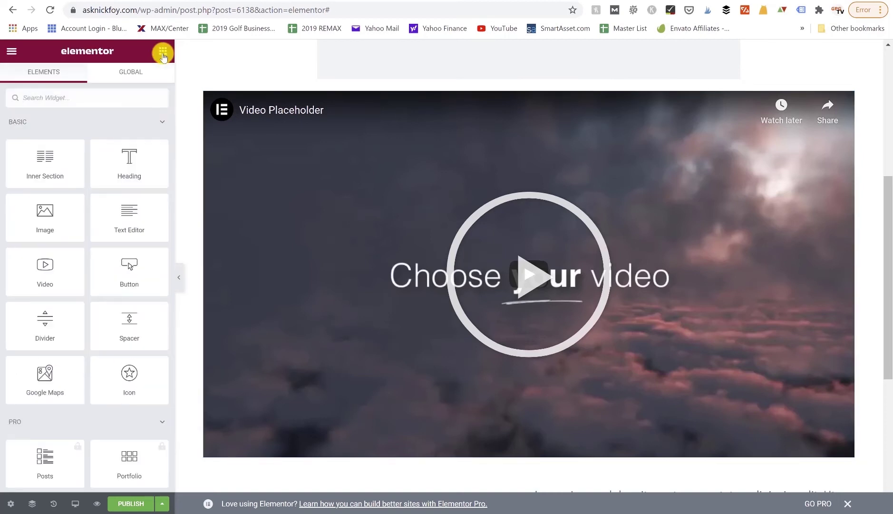
pyautogui.moveTo(129, 268); pyautogui.dragTo(420, 423)
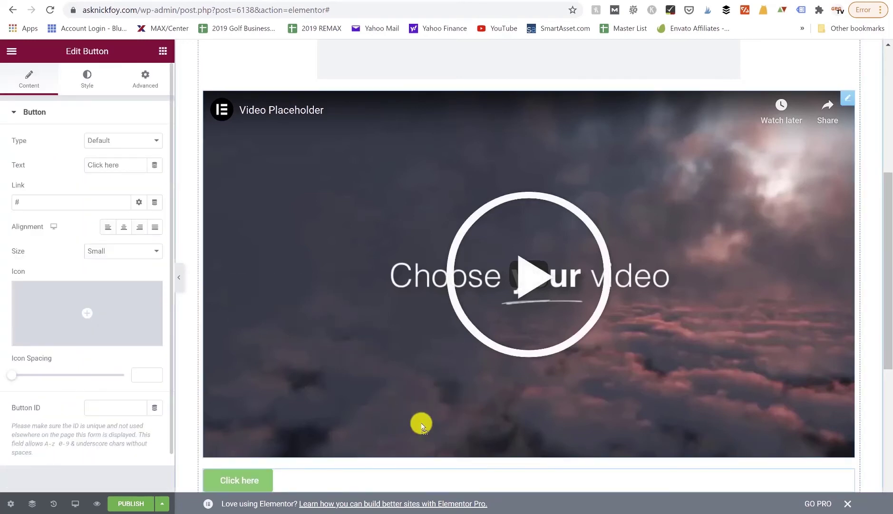
pyautogui.scroll(-3, 421, 424)
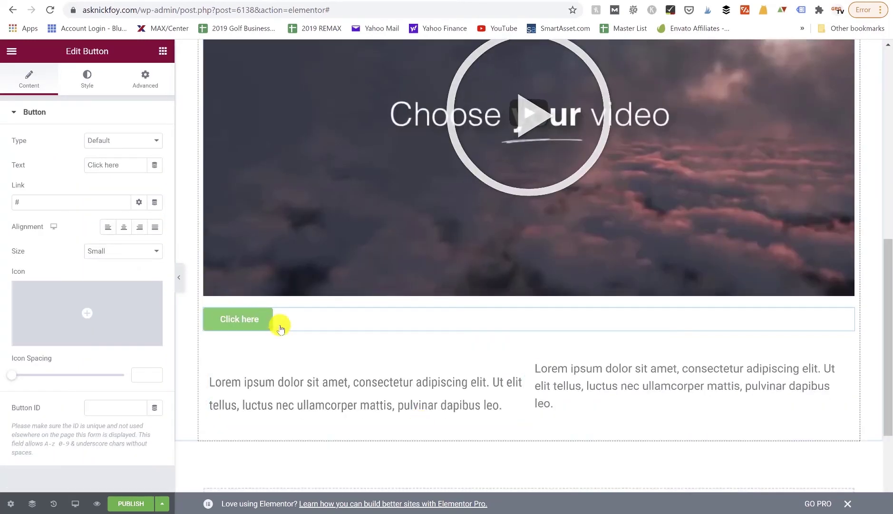
pyautogui.moveTo(849, 321); pyautogui.dragTo(421, 387)
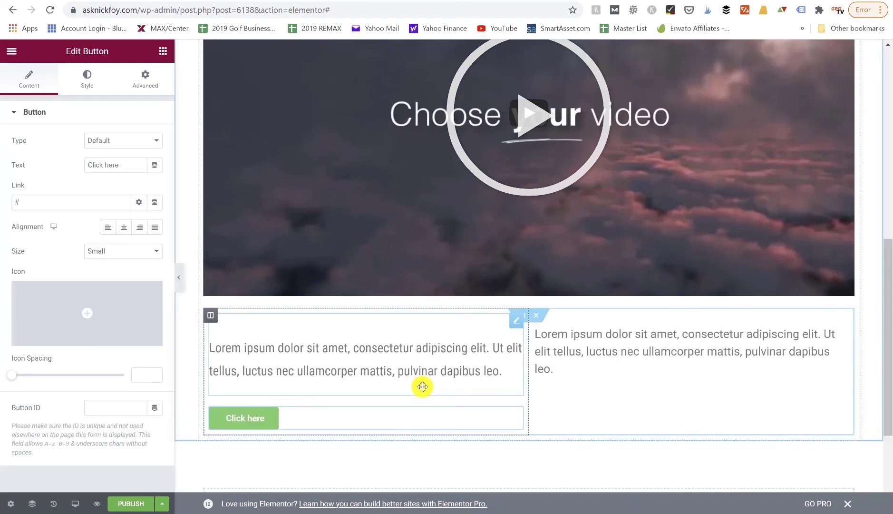
# Step: Try the Info, Success and Warning button types, and set the button's type to Danger
pyautogui.click(121, 140)
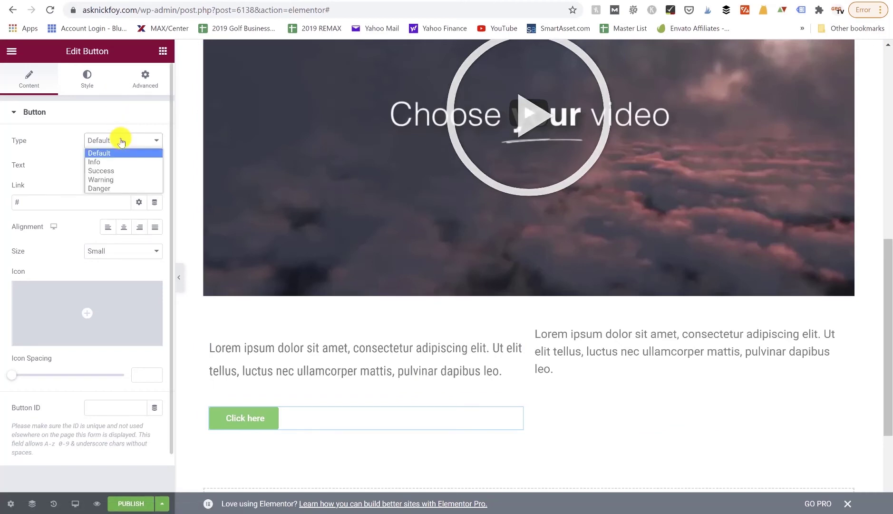
pyautogui.click(109, 162)
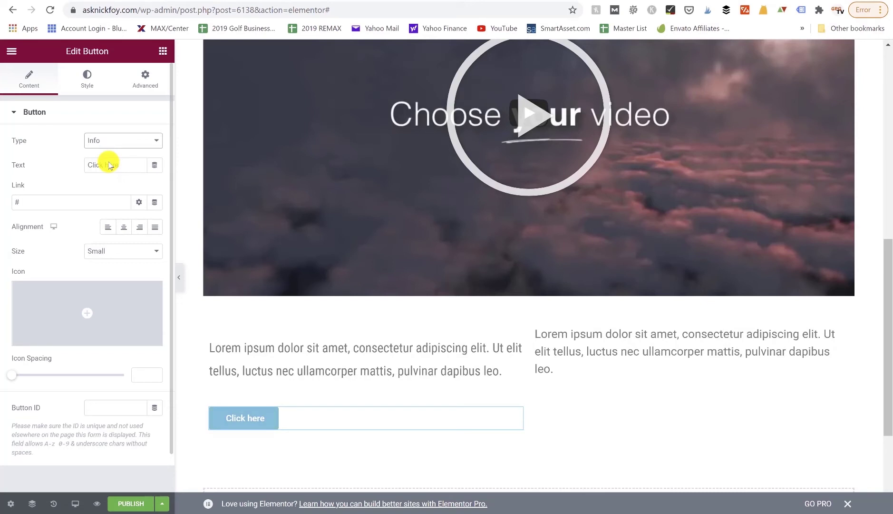
pyautogui.click(155, 141)
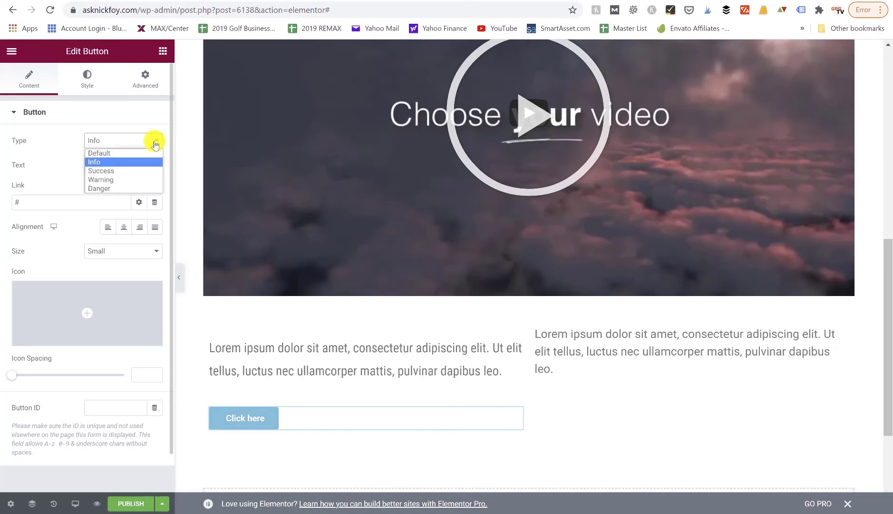
pyautogui.click(145, 168)
pyautogui.click(155, 140)
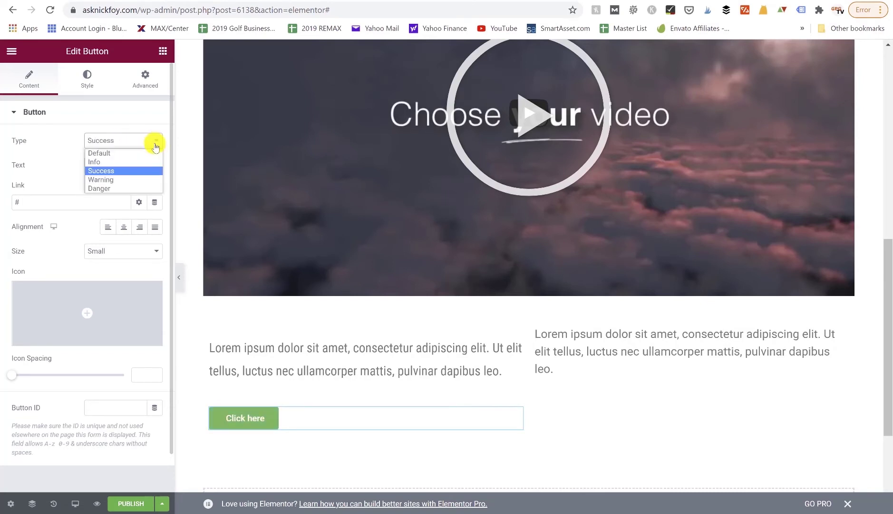
pyautogui.click(140, 180)
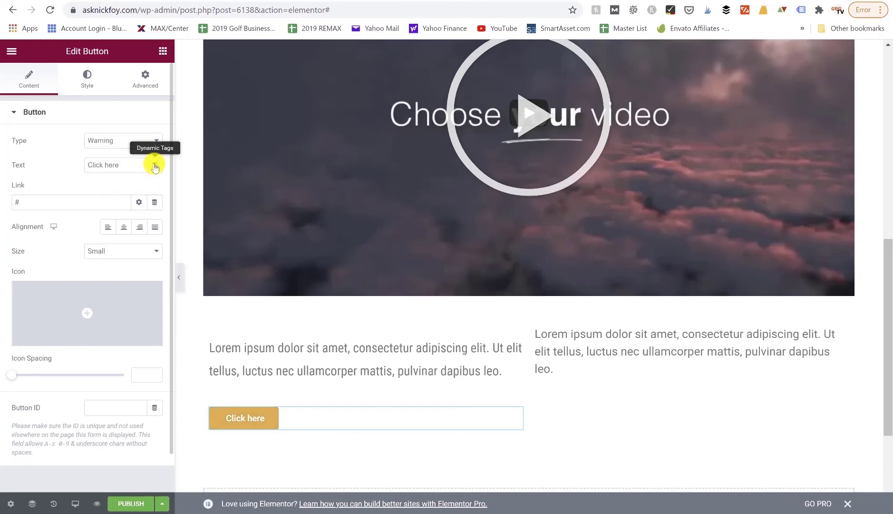
pyautogui.click(153, 166)
pyautogui.click(155, 141)
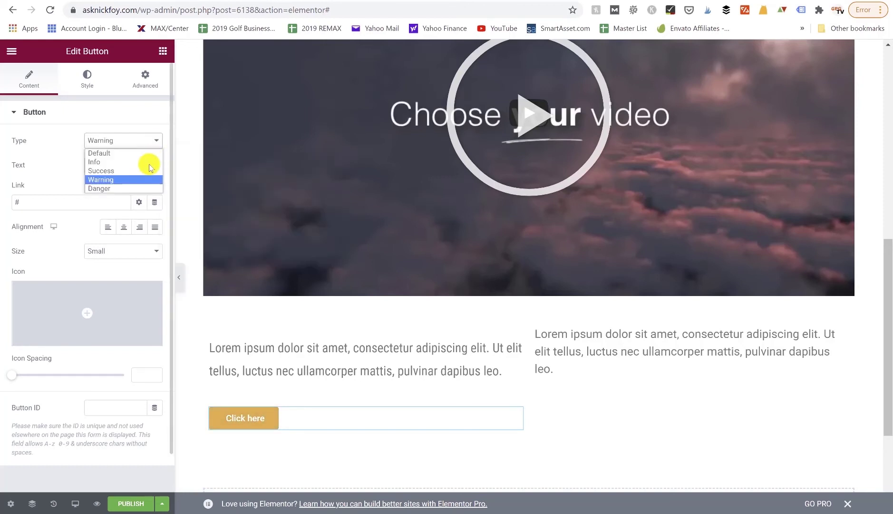
pyautogui.click(141, 188)
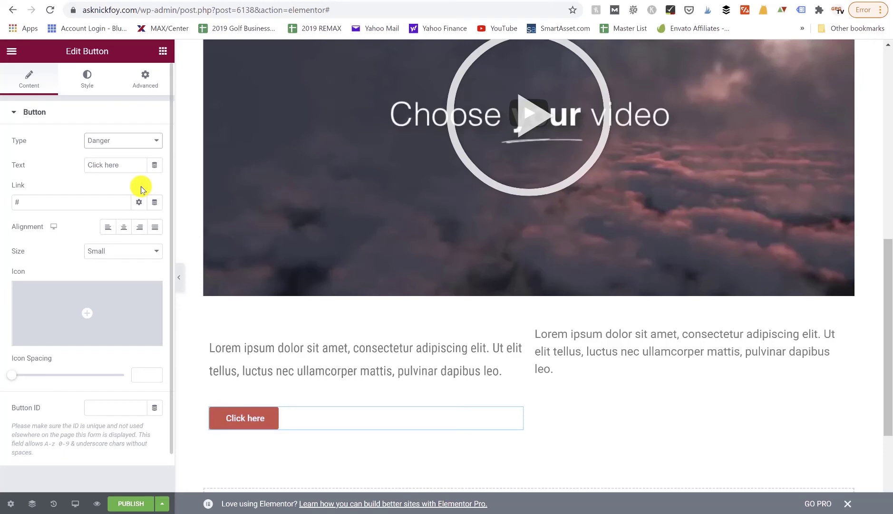
# Step: Change the button text to "Download", clear its placeholder link and show the additional link options
pyautogui.tripleClick(131, 171)
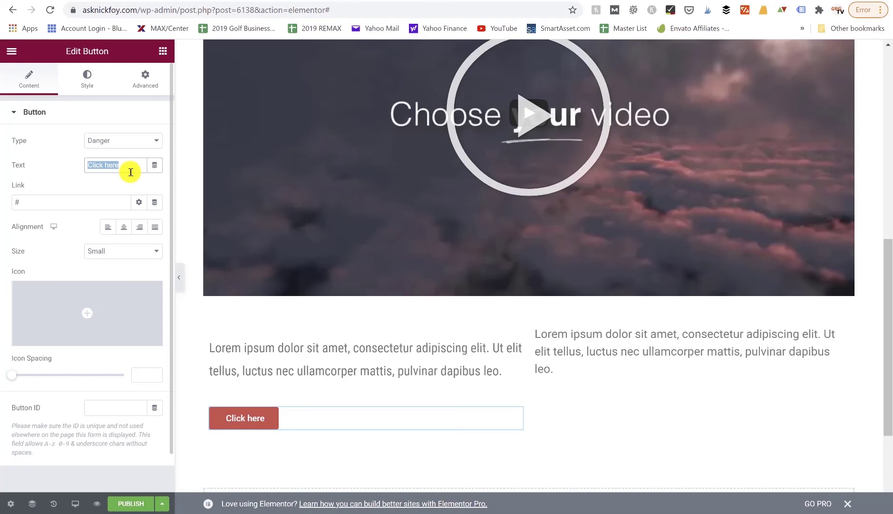
pyautogui.write('Download')
pyautogui.click(105, 199)
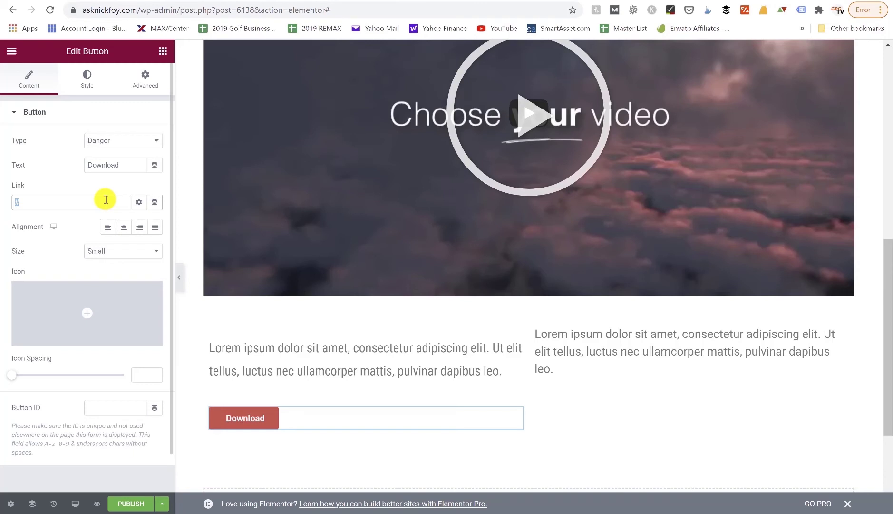
pyautogui.press('BackSpace')
pyautogui.click(138, 203)
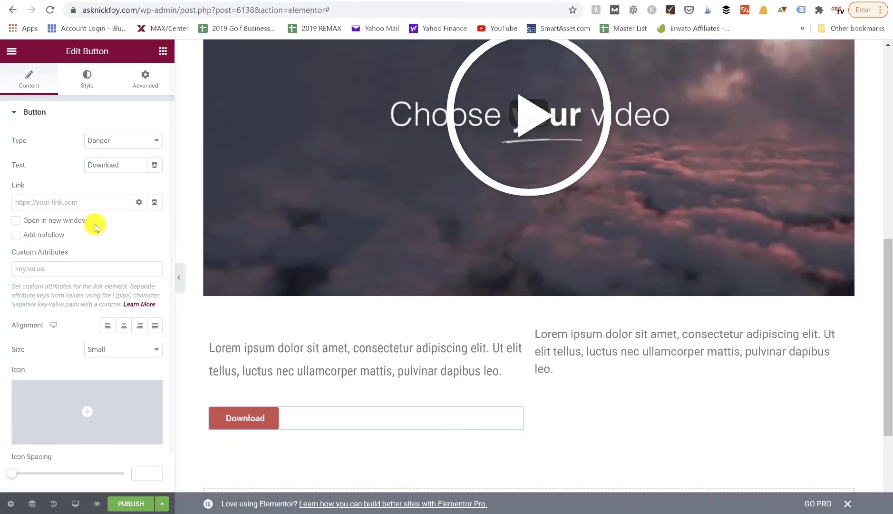
# Step: Try the Large button size and set the Download button's size to Medium
pyautogui.scroll(-1, 79, 228)
pyautogui.scroll(-3, 79, 228)
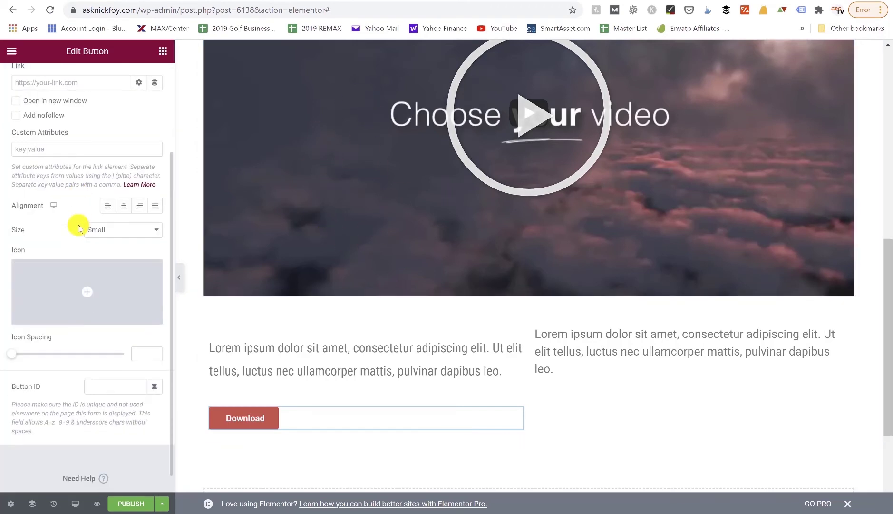
pyautogui.click(110, 229)
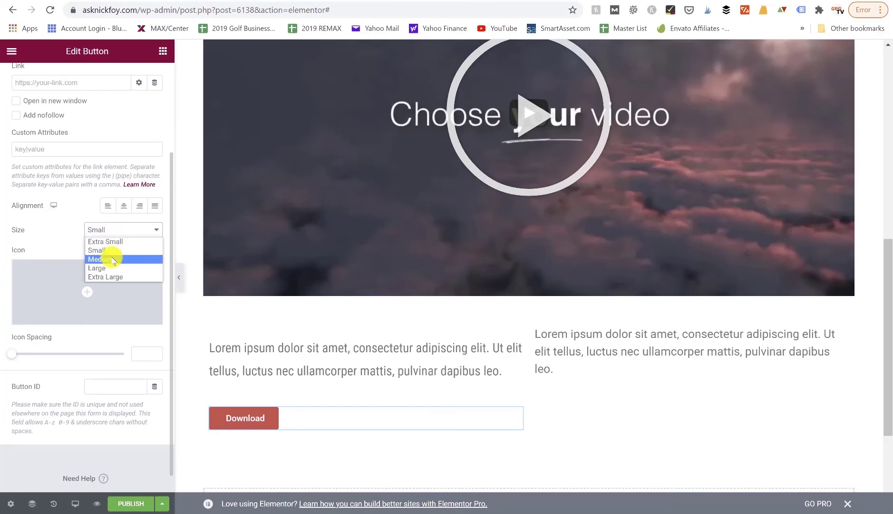
pyautogui.click(112, 257)
pyautogui.click(106, 231)
pyautogui.click(106, 265)
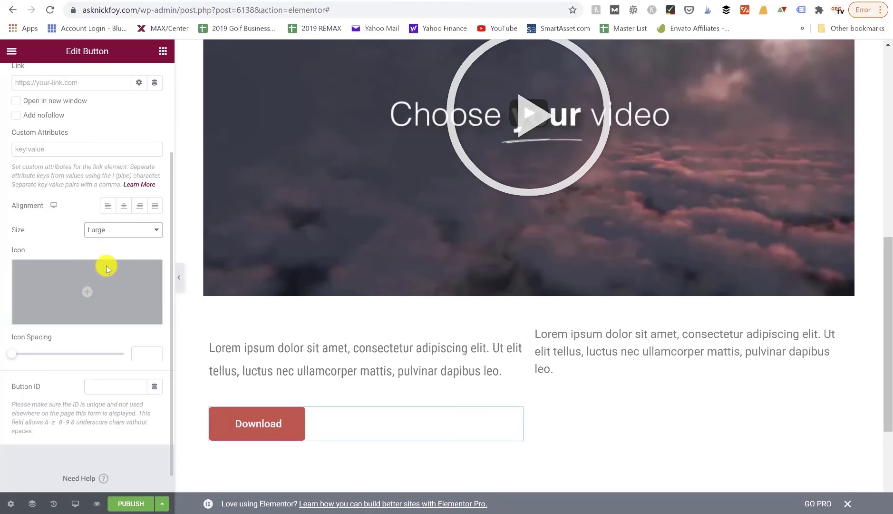
pyautogui.click(117, 233)
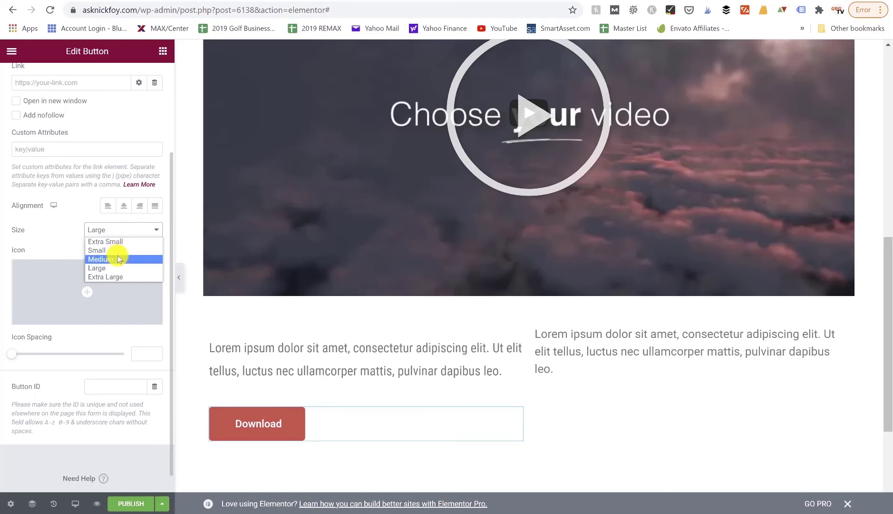
pyautogui.click(119, 256)
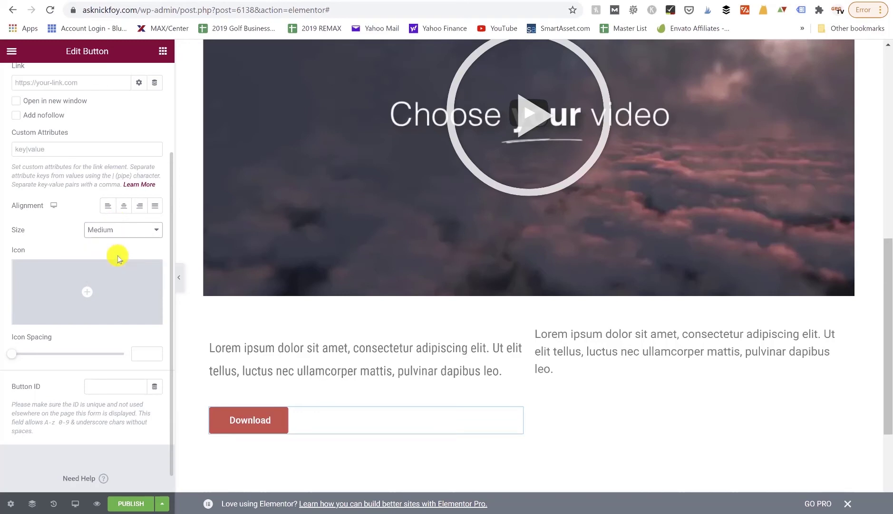
# Step: Try the justified, right and left alignments for the Download button, and set it to centered
pyautogui.click(155, 207)
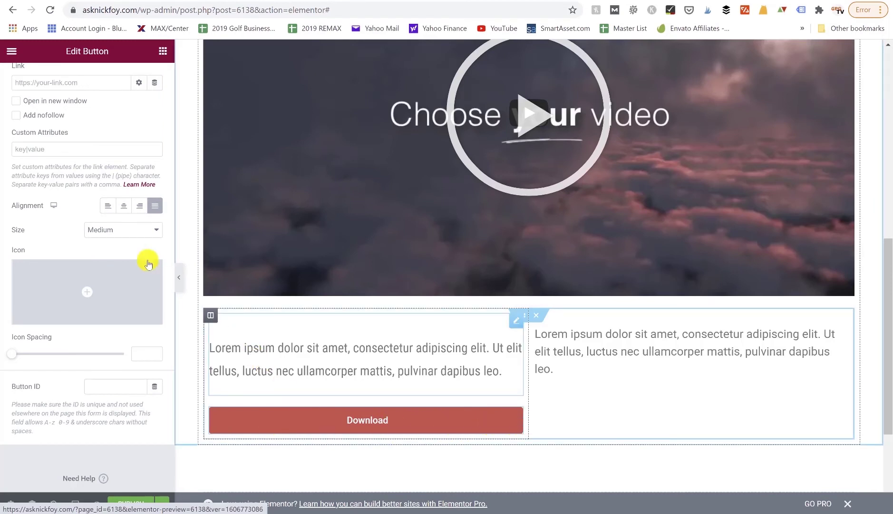
pyautogui.click(125, 207)
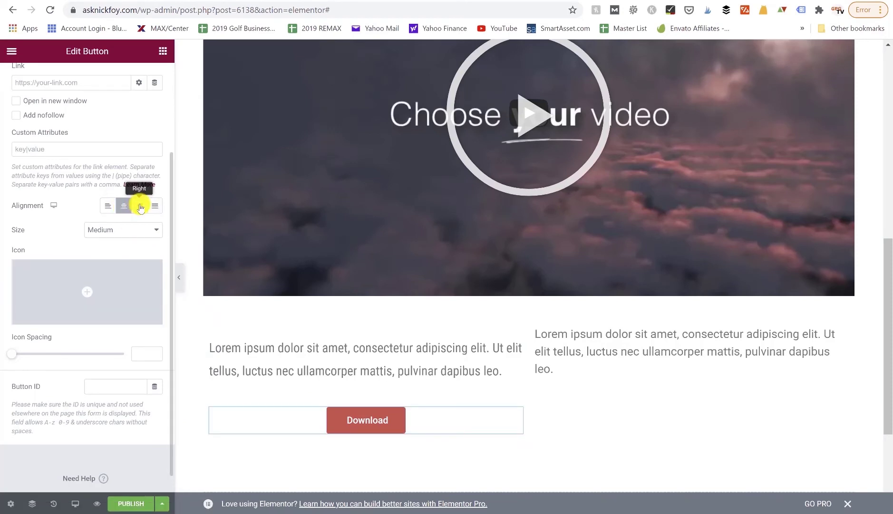
pyautogui.click(142, 207)
pyautogui.click(113, 206)
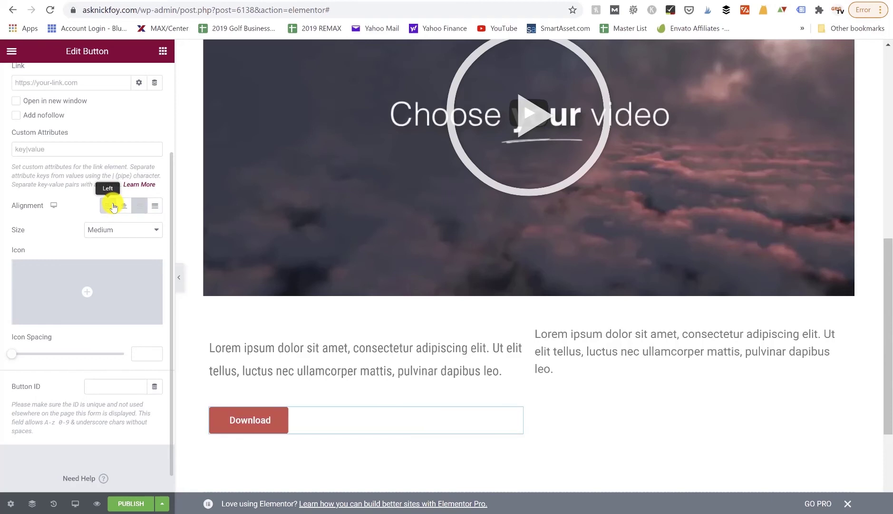
pyautogui.click(125, 206)
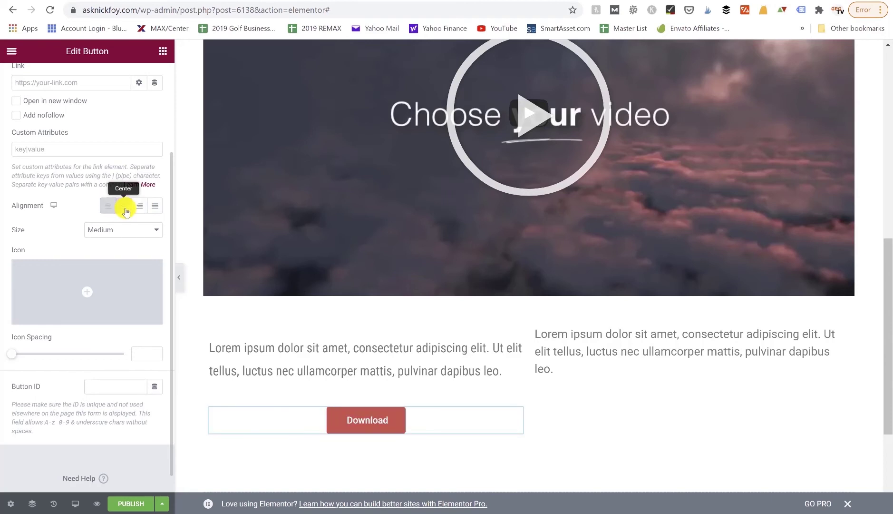
# Step: Insert the circled down-arrow icon from the icon library into the Download button and set its icon spacing to 4
pyautogui.moveTo(92, 295)
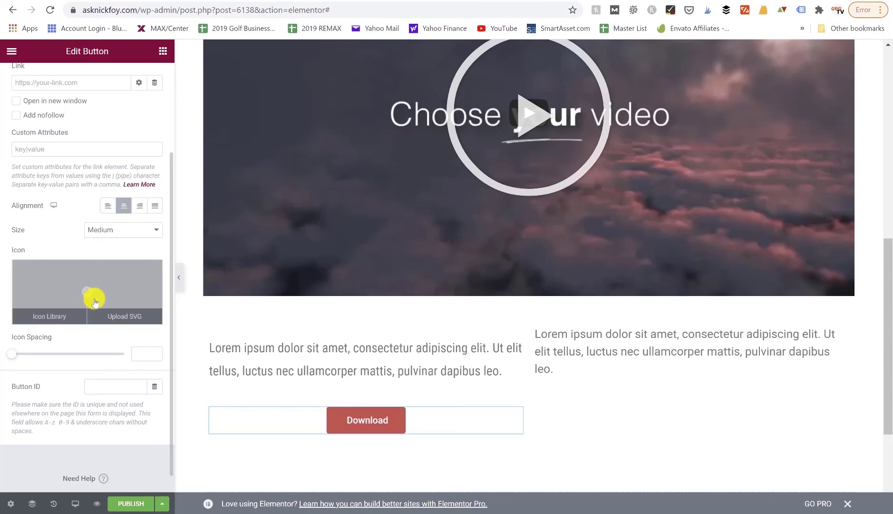
pyautogui.click(72, 314)
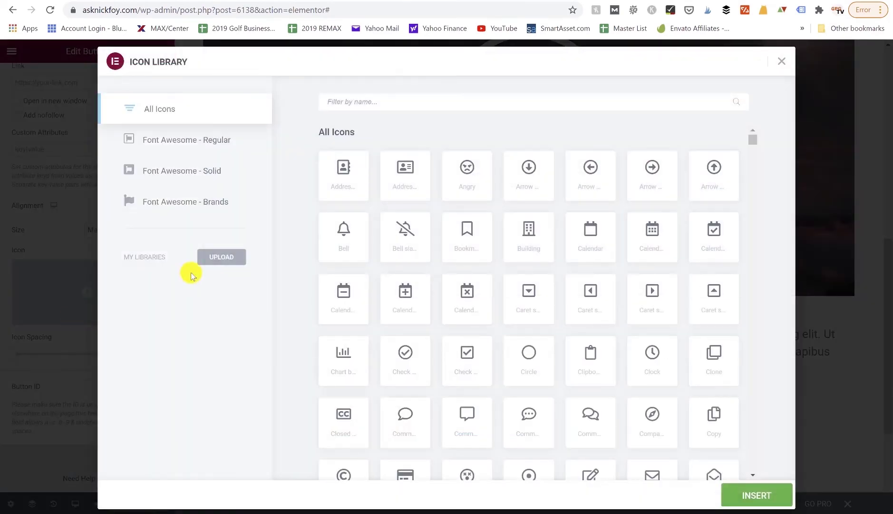
pyautogui.click(530, 169)
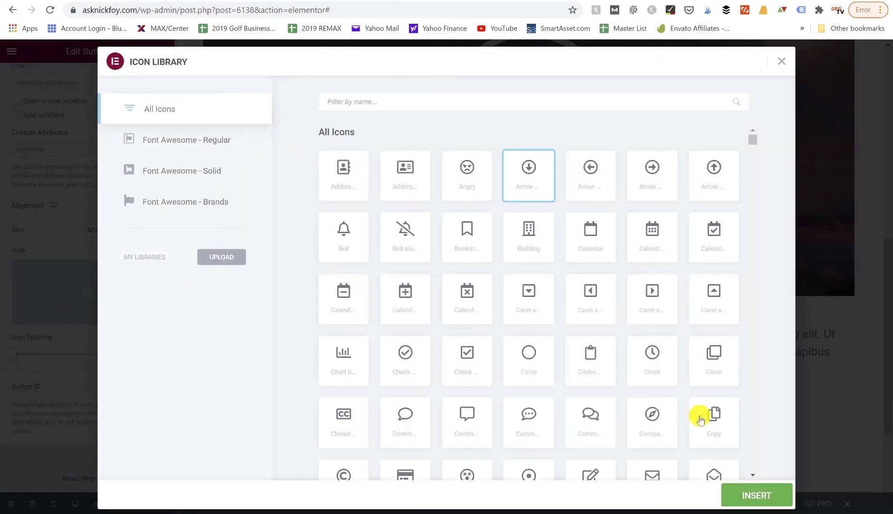
pyautogui.click(751, 494)
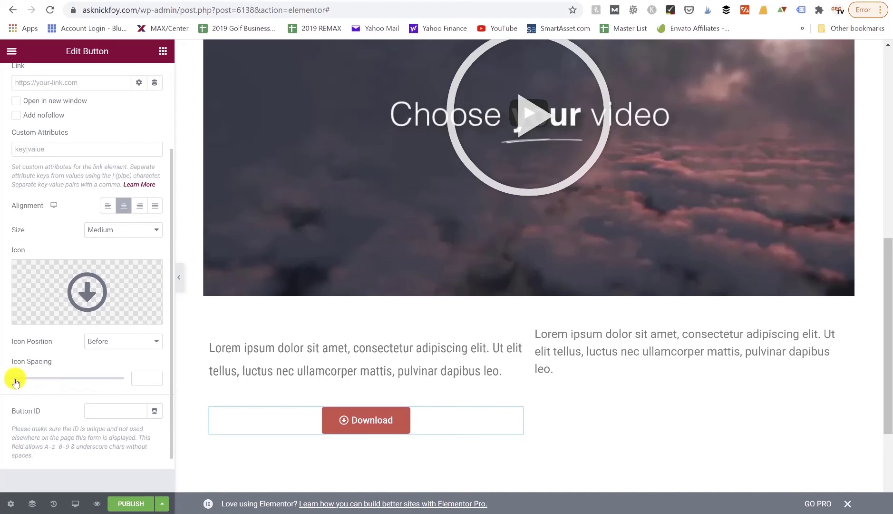
pyautogui.moveTo(14, 381)
pyautogui.mouseDown()
pyautogui.moveTo(77, 381)
pyautogui.moveTo(10, 389)
pyautogui.mouseUp()
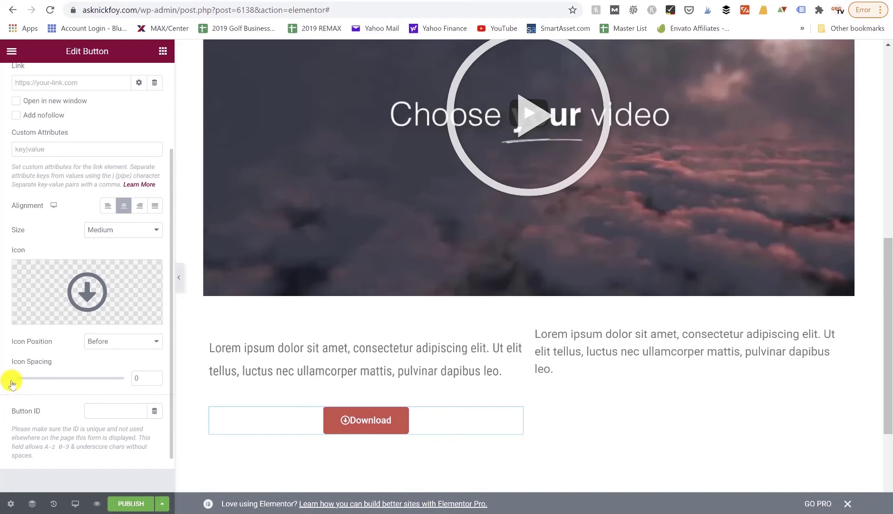
pyautogui.moveTo(13, 384); pyautogui.dragTo(20, 384)
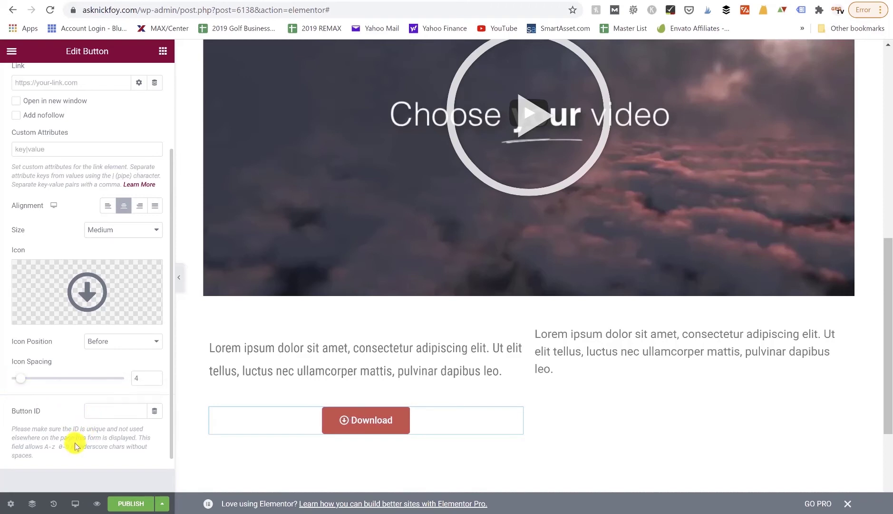
pyautogui.scroll(-1, 75, 443)
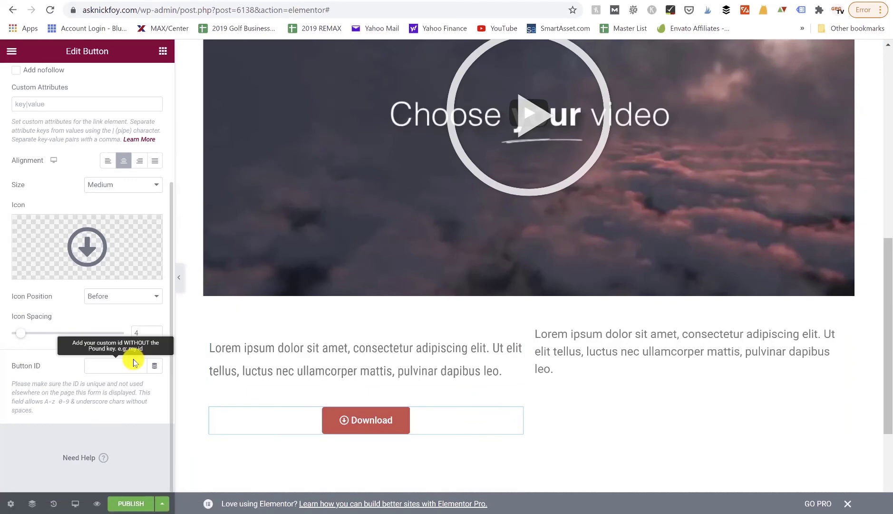
pyautogui.scroll(4, 133, 358)
pyautogui.scroll(-4, 134, 358)
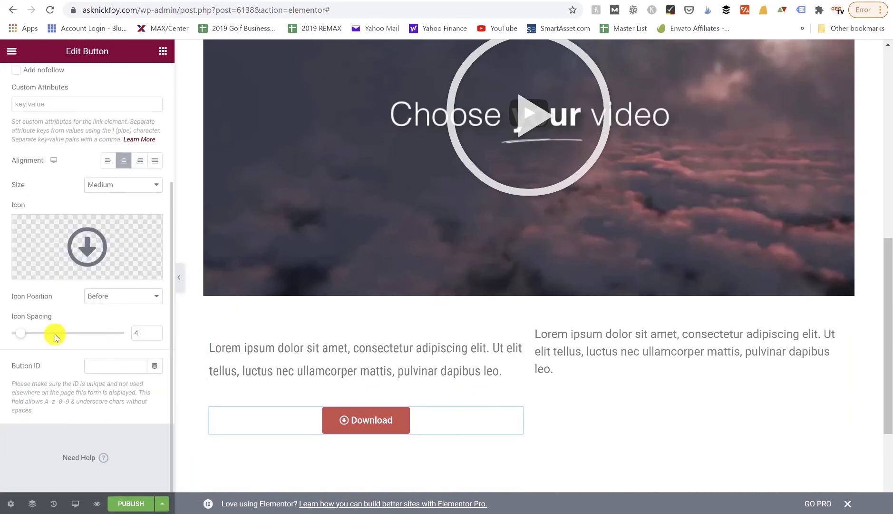
pyautogui.scroll(4, 112, 352)
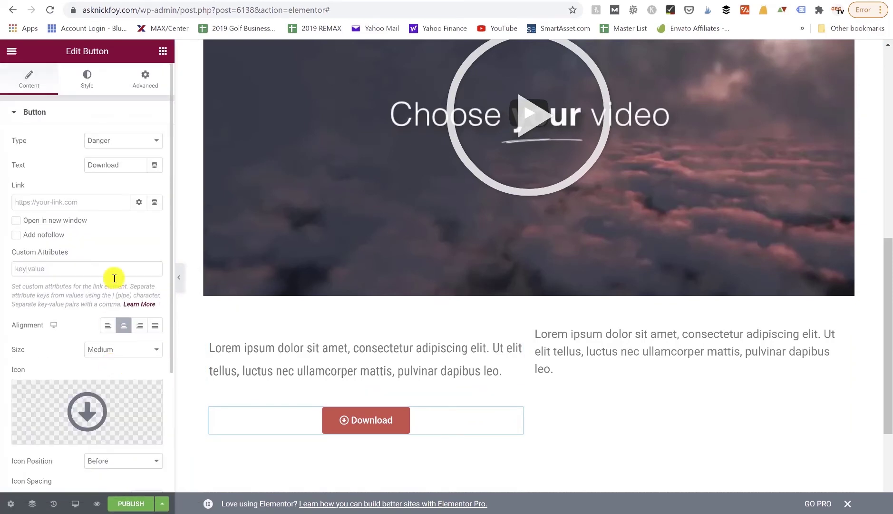
# Step: Review the Download button's typography options, and give the button a black background and white text for its hover state
pyautogui.click(87, 84)
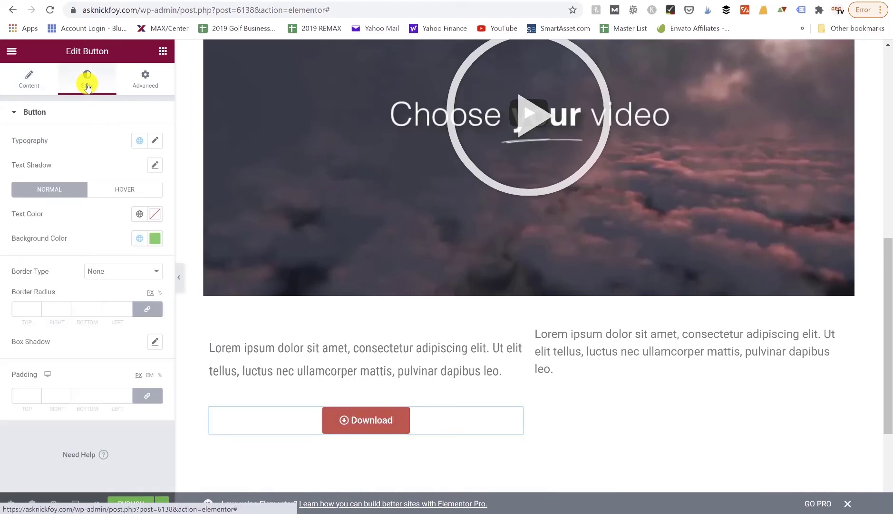
pyautogui.click(155, 141)
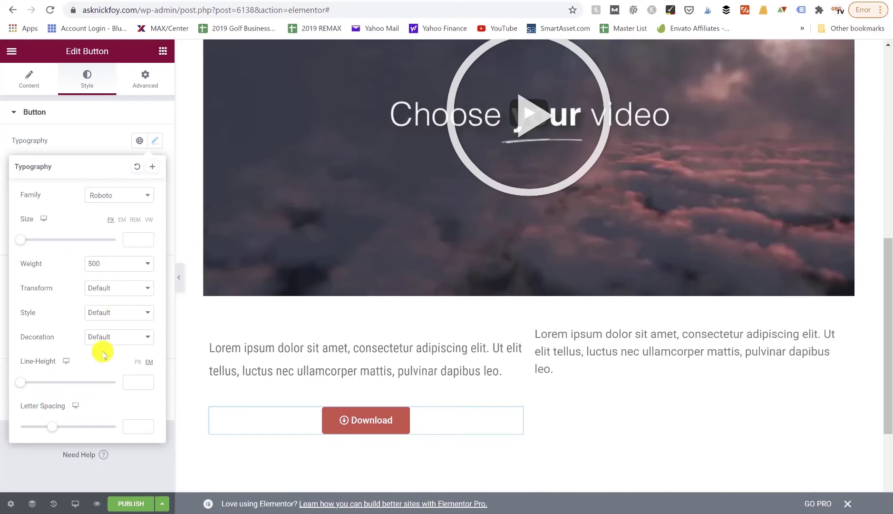
pyautogui.click(158, 141)
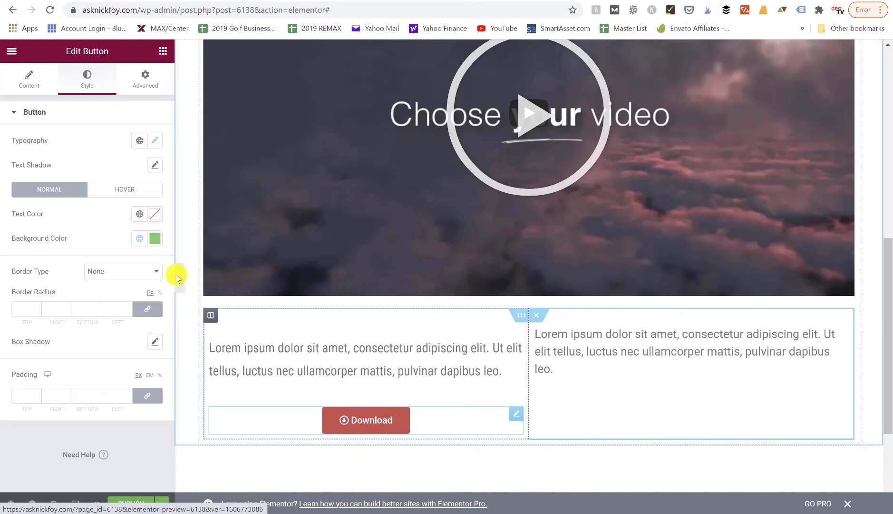
pyautogui.click(117, 192)
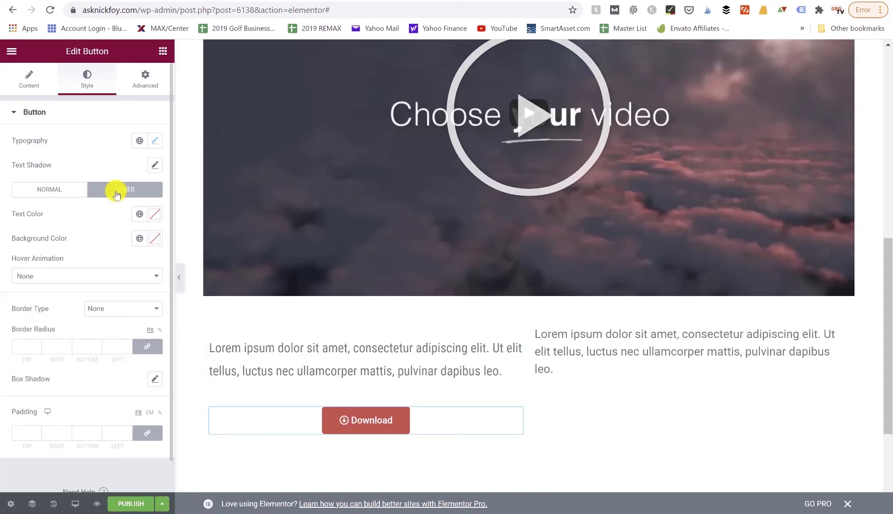
pyautogui.click(155, 240)
pyautogui.click(88, 377)
pyautogui.moveTo(81, 377); pyautogui.dragTo(86, 378)
pyautogui.click(152, 216)
pyautogui.click(30, 274)
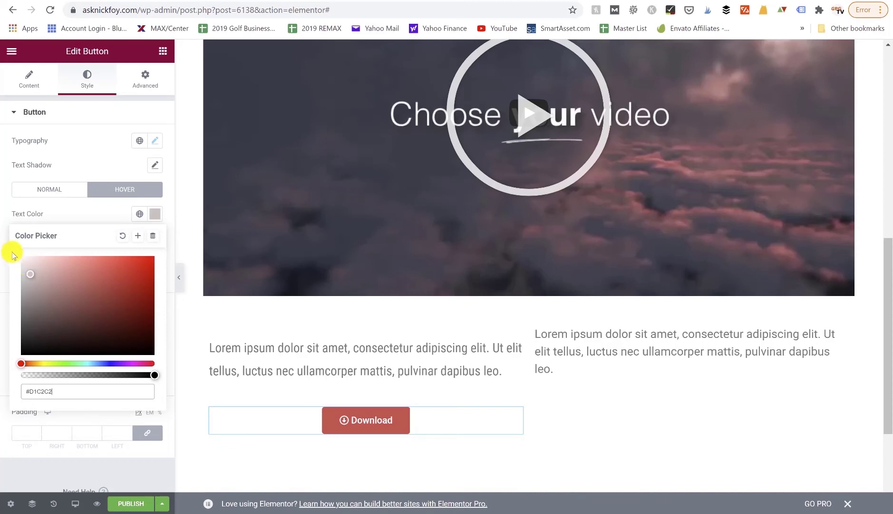
pyautogui.click(80, 205)
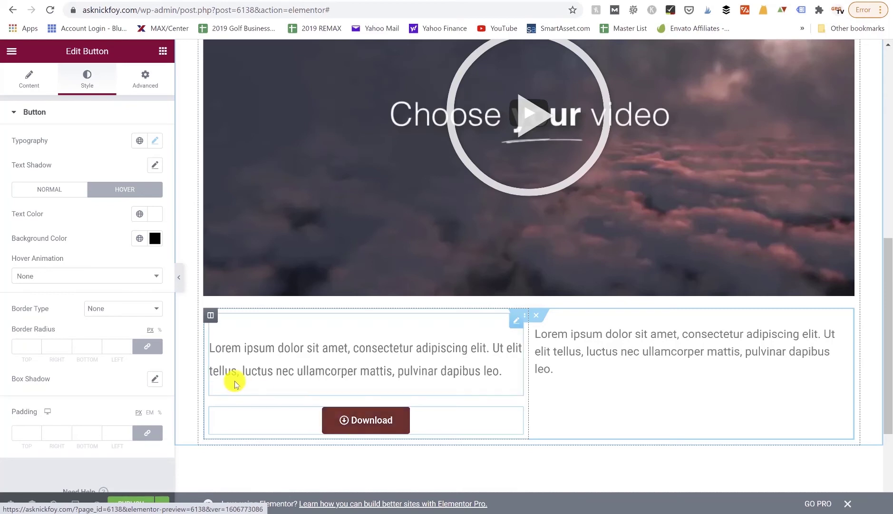
# Step: Set the Download button's hover animation to Pulse
pyautogui.click(106, 279)
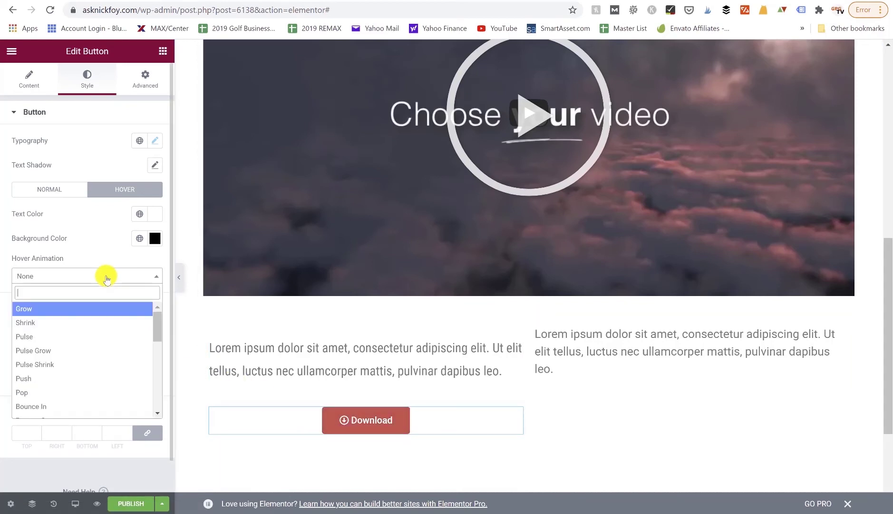
pyautogui.scroll(-1, 95, 332)
pyautogui.click(96, 338)
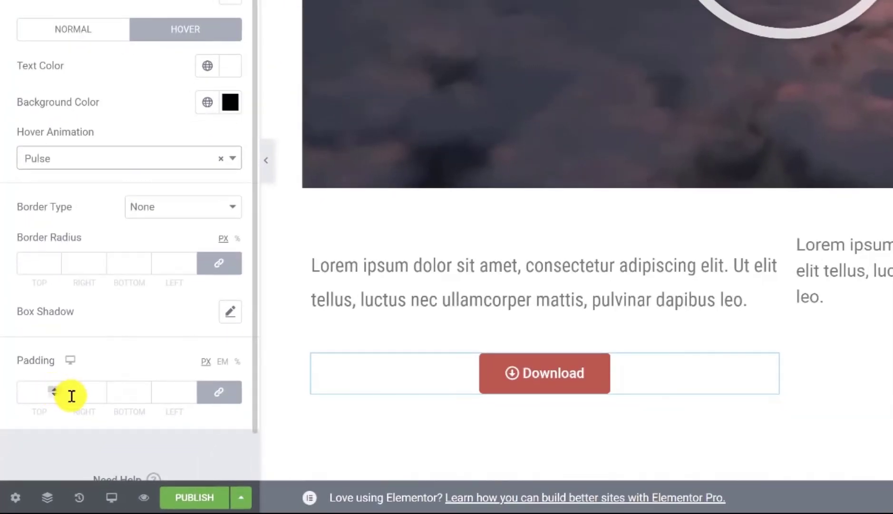
# Step: Unlink the Download button's padding values and set the top and bottom padding to 20 px
pyautogui.click(209, 393)
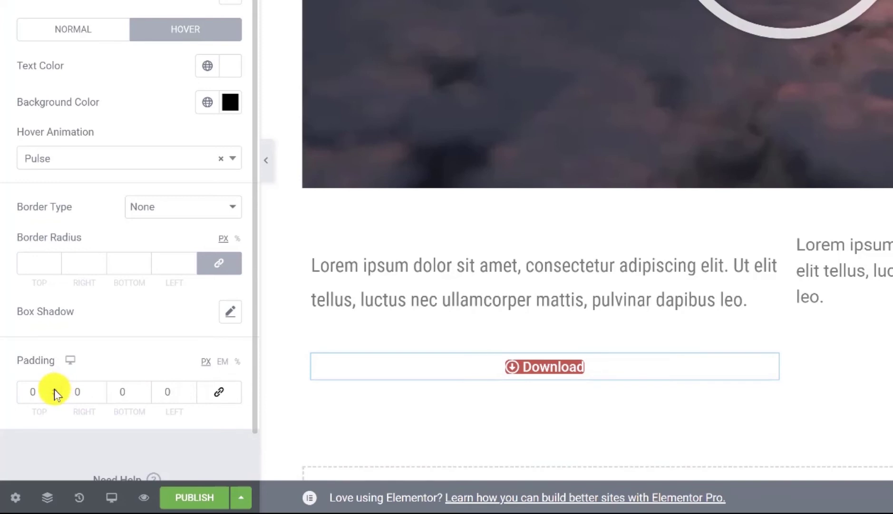
pyautogui.click(54, 389)
pyautogui.write('20')
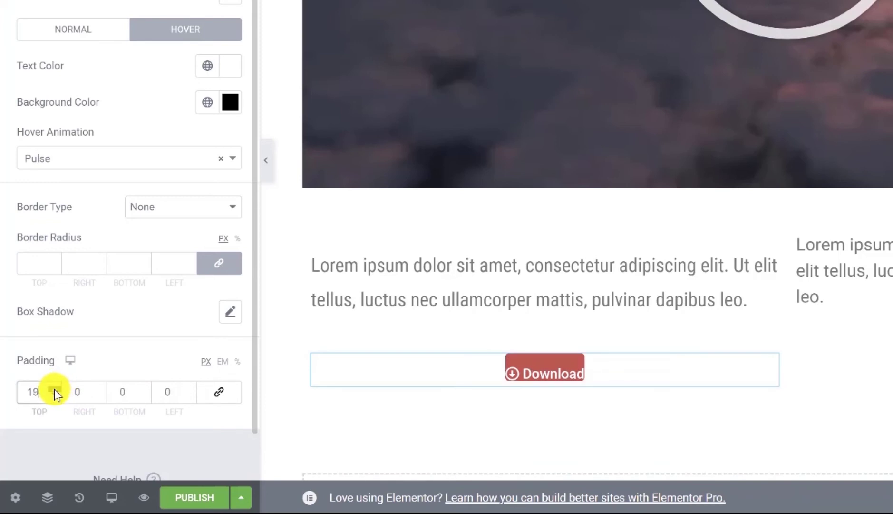
pyautogui.click(148, 390)
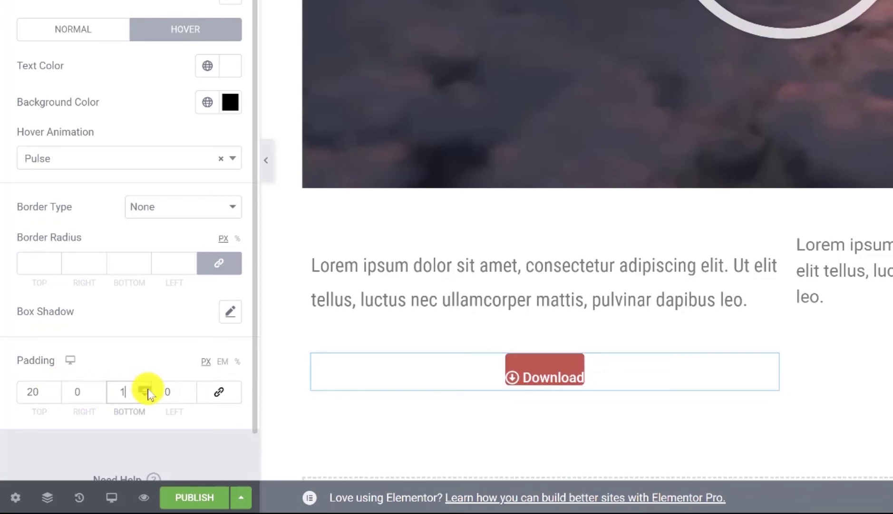
pyautogui.write('9')
pyautogui.click(146, 389)
pyautogui.click(146, 389)
pyautogui.click(145, 389)
pyautogui.click(148, 397)
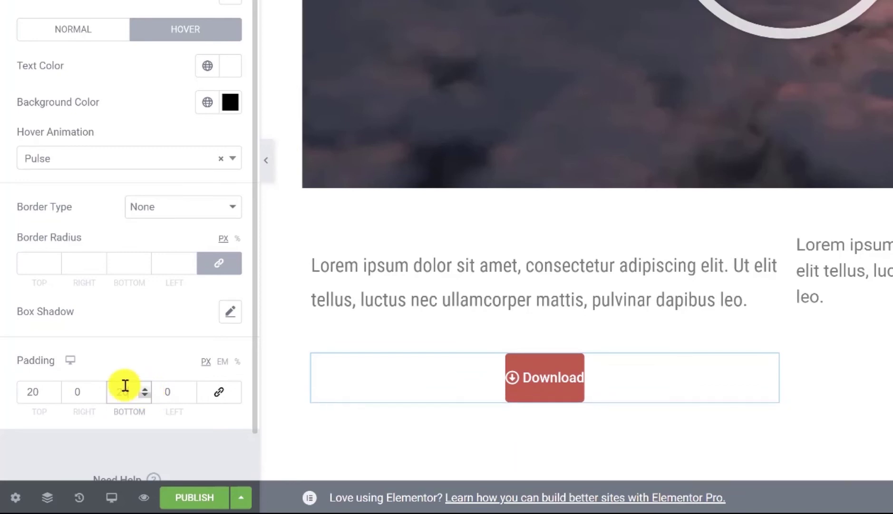
# Step: Set the Download button's right and left padding to 60 px
pyautogui.click(99, 387)
pyautogui.click(99, 387)
pyautogui.click(99, 387)
pyautogui.moveTo(99, 388); pyautogui.dragTo(99, 387)
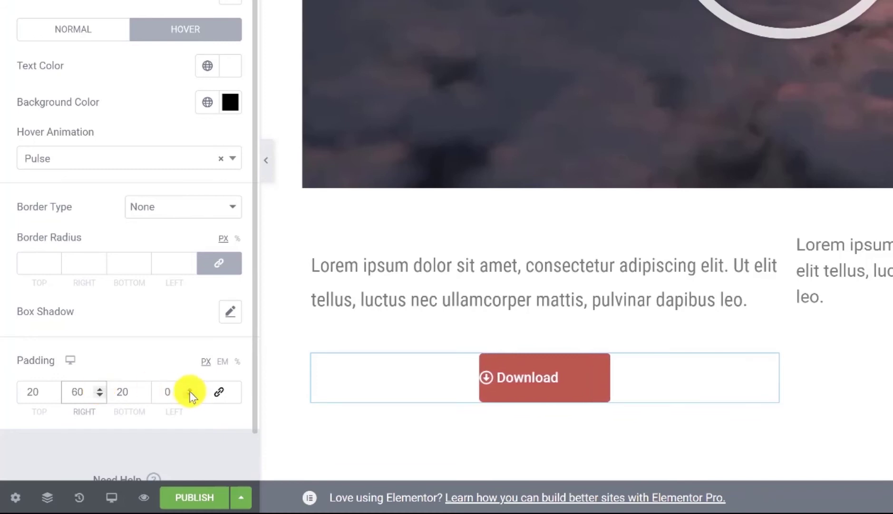
pyautogui.click(163, 394)
pyautogui.write('60')
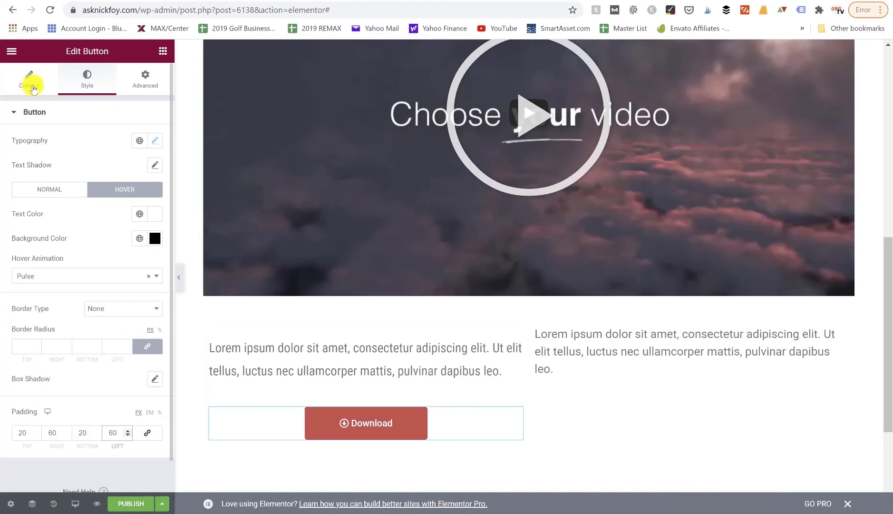
# Step: Try the justified alignment for the Download button and set it back to centered
pyautogui.click(31, 84)
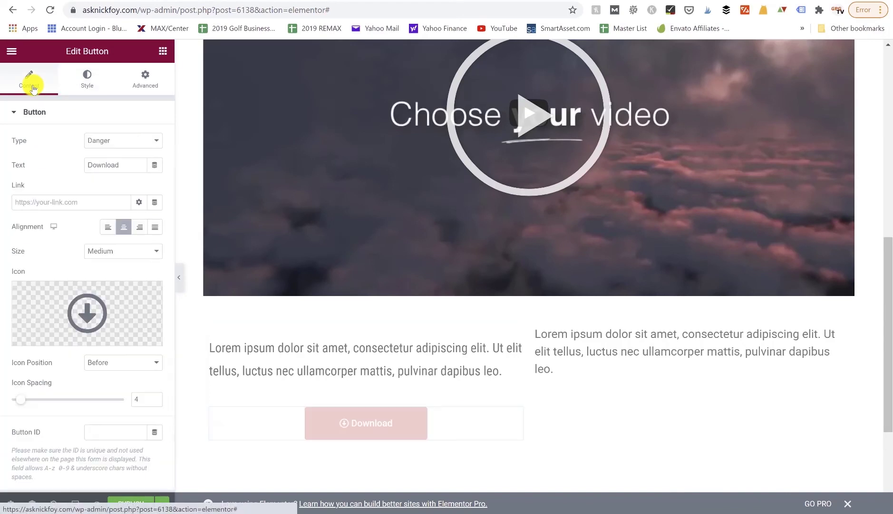
pyautogui.click(155, 228)
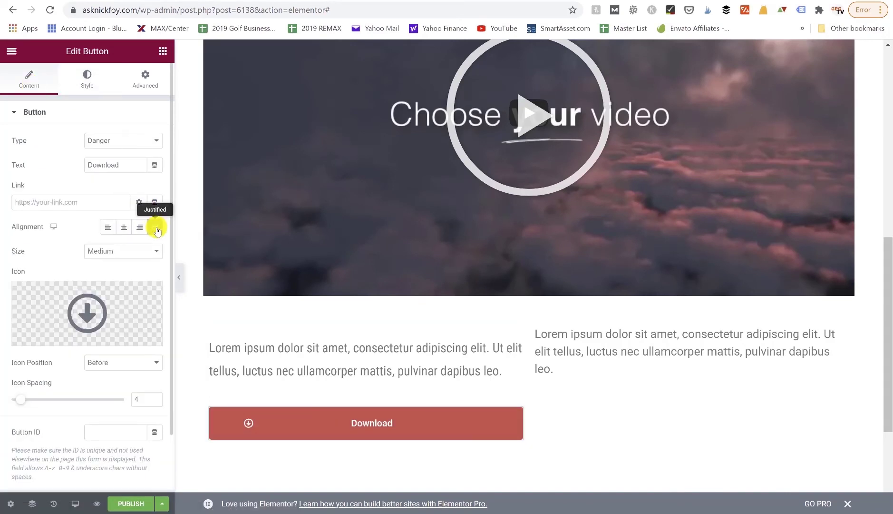
pyautogui.click(155, 228)
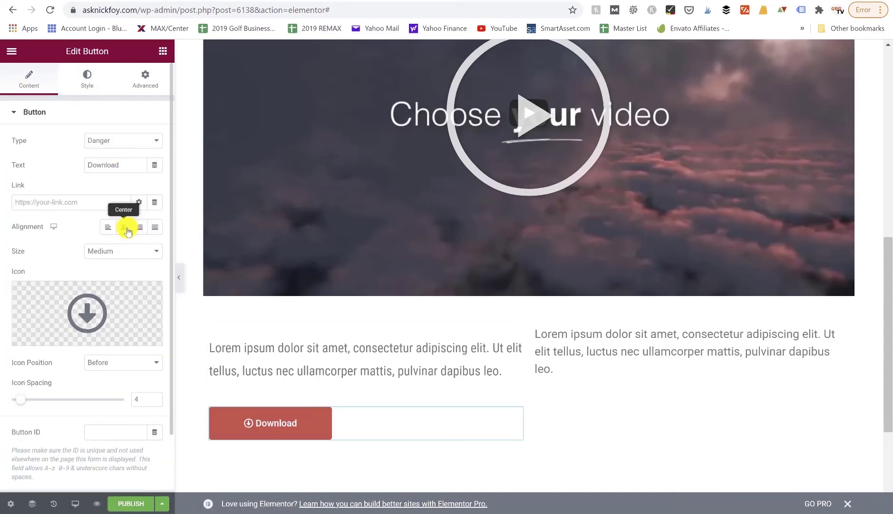
pyautogui.click(125, 228)
# Step: Look over the Download button's style and advanced settings, including the responsive options
pyautogui.click(87, 80)
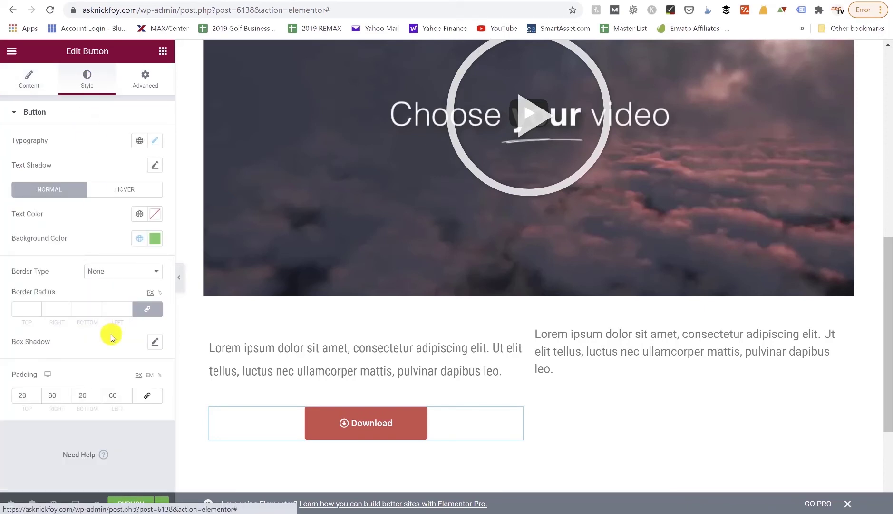
pyautogui.click(138, 79)
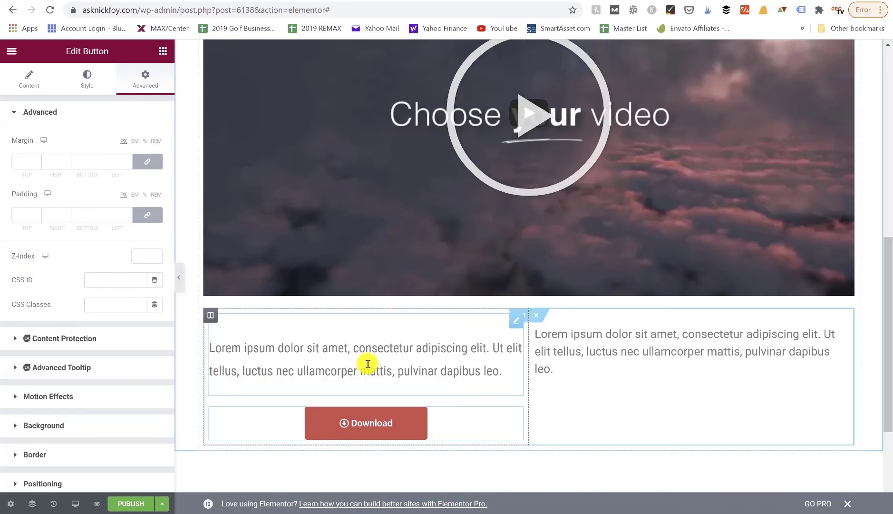
pyautogui.scroll(-3, 81, 219)
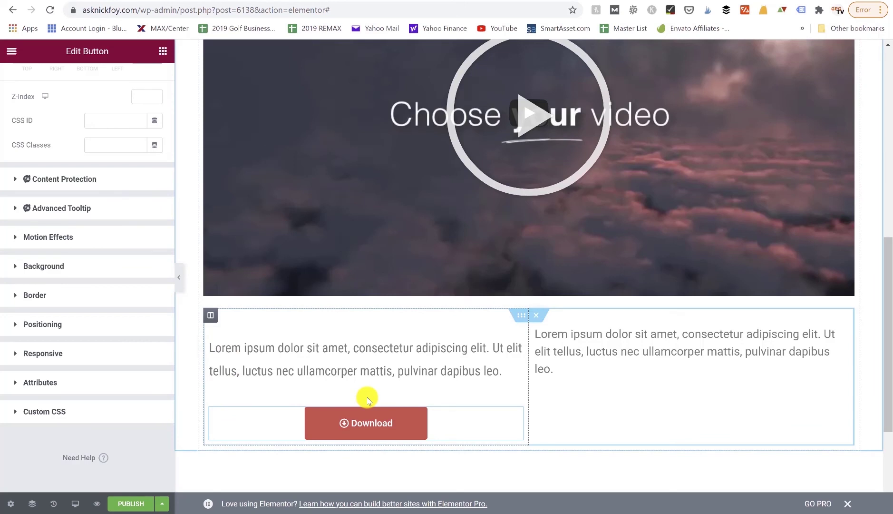
pyautogui.click(150, 359)
pyautogui.click(116, 314)
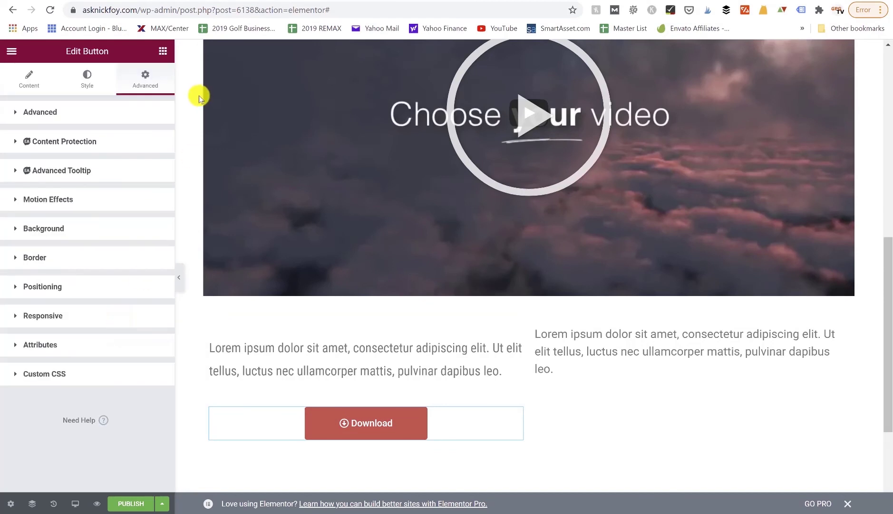
# Step: Add a Divider widget above the Download button and move it between the video and the two-column text section
pyautogui.click(163, 52)
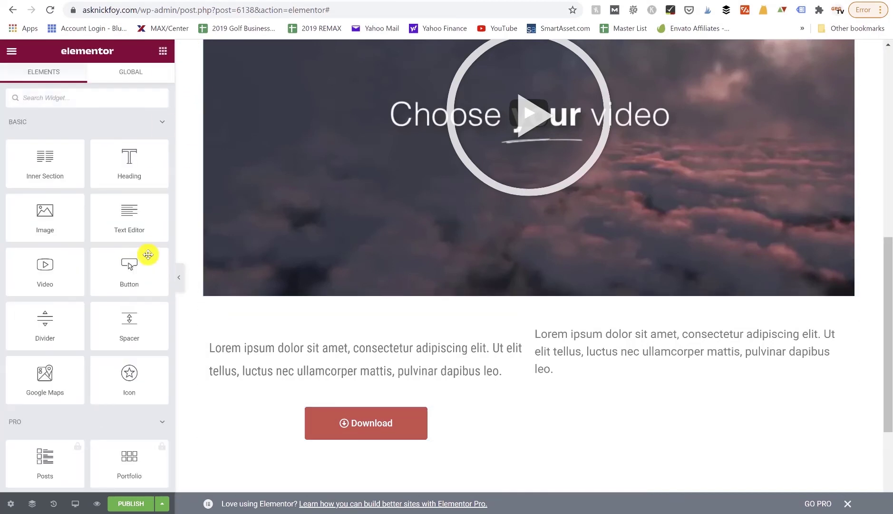
pyautogui.moveTo(62, 325); pyautogui.dragTo(343, 393)
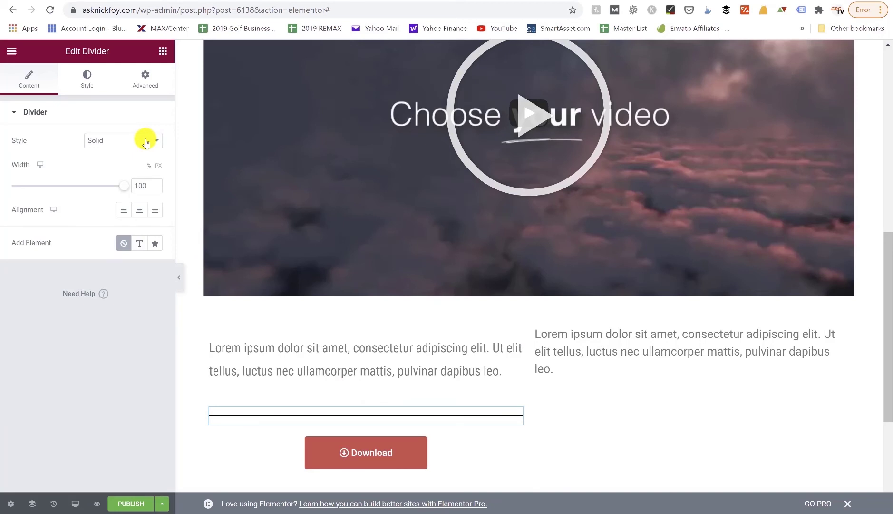
pyautogui.scroll(-1, 341, 397)
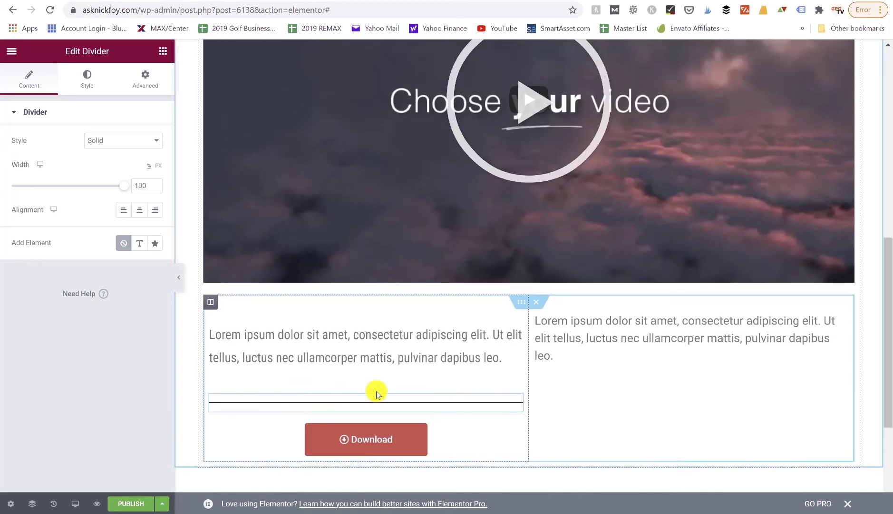
pyautogui.moveTo(510, 401); pyautogui.dragTo(517, 281)
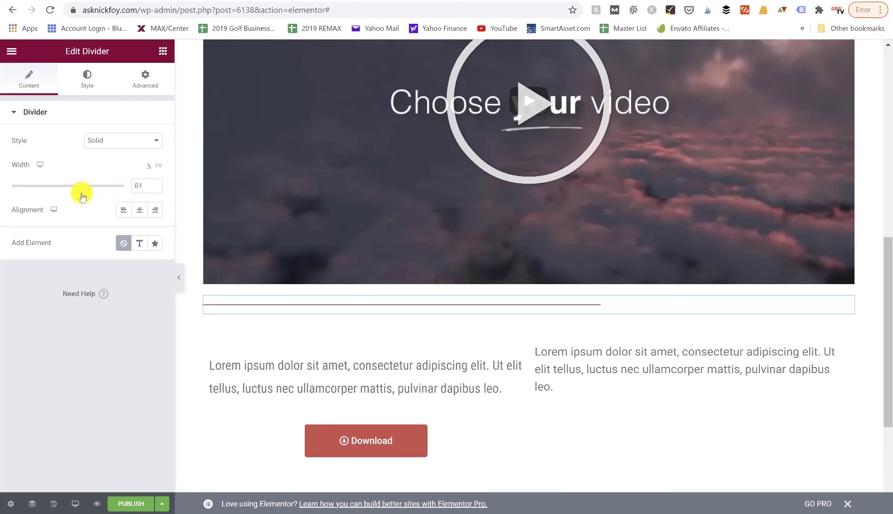
# Step: Set the divider's width to 59%, center it, and browse its line styles, keeping Solid
pyautogui.click(141, 212)
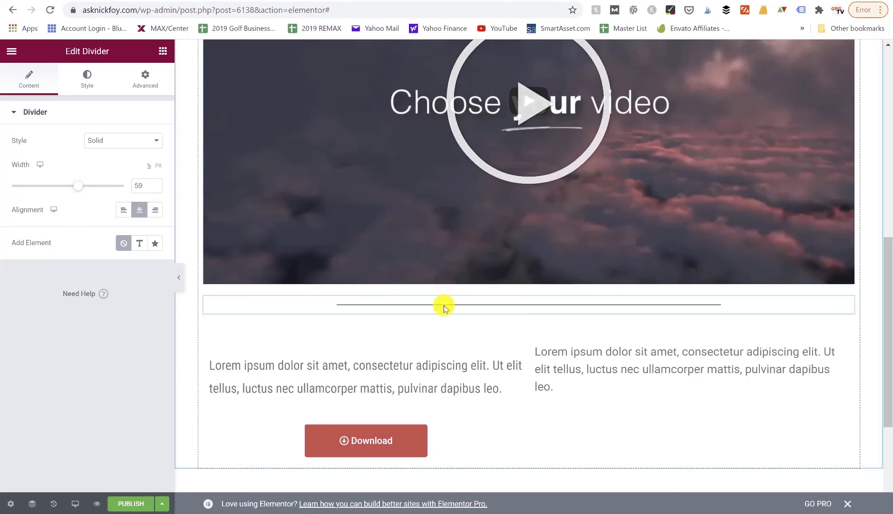
pyautogui.click(155, 141)
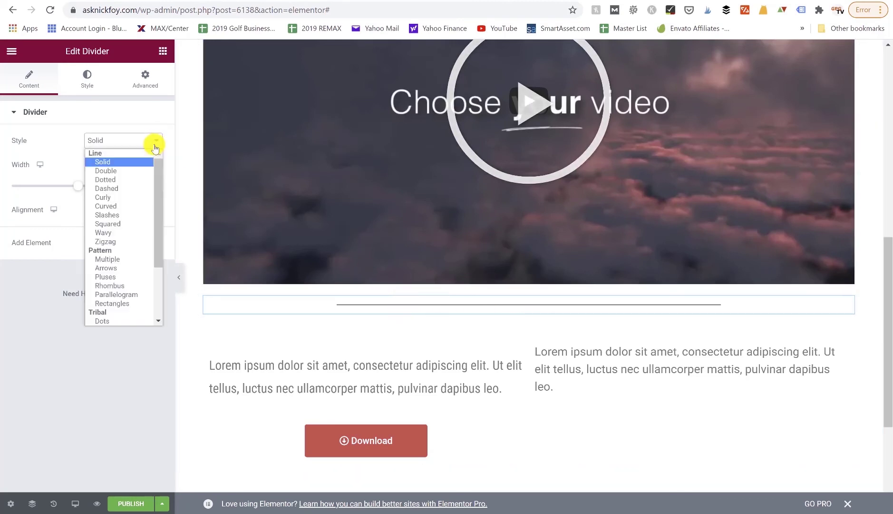
pyautogui.scroll(-3, 136, 230)
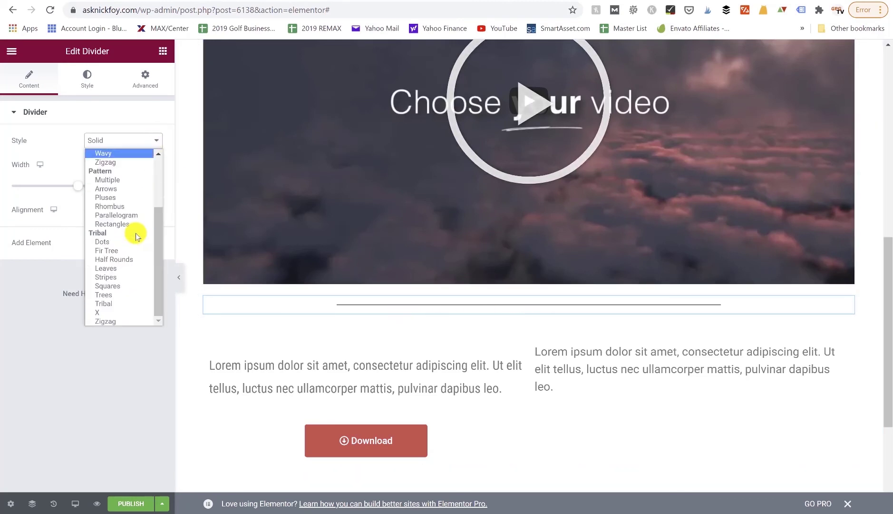
pyautogui.scroll(3, 125, 257)
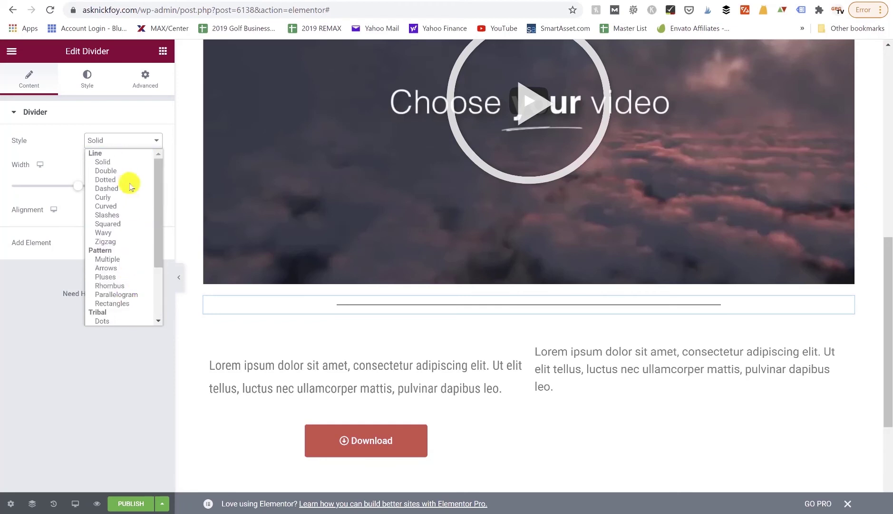
pyautogui.click(125, 160)
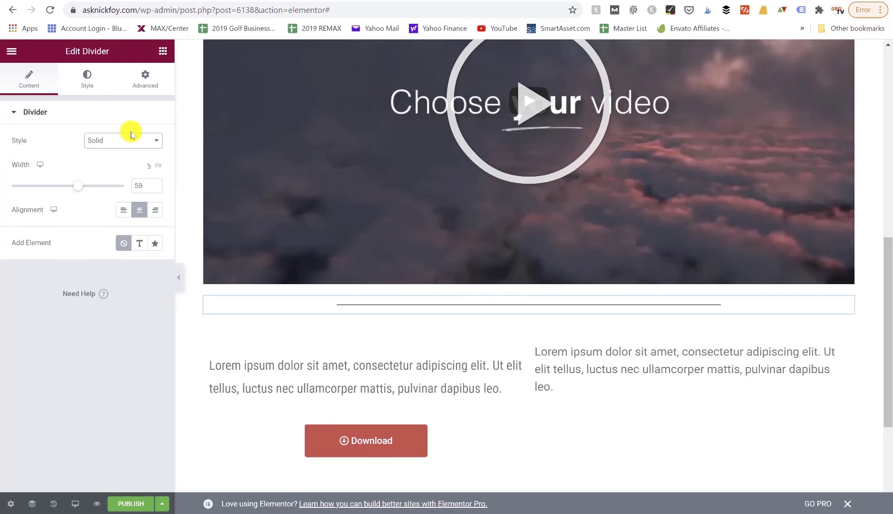
# Step: Add a Spacer widget between the video and the divider, set its space to 38 px, and return to the widget list
pyautogui.click(159, 56)
pyautogui.moveTo(138, 325); pyautogui.dragTo(419, 301)
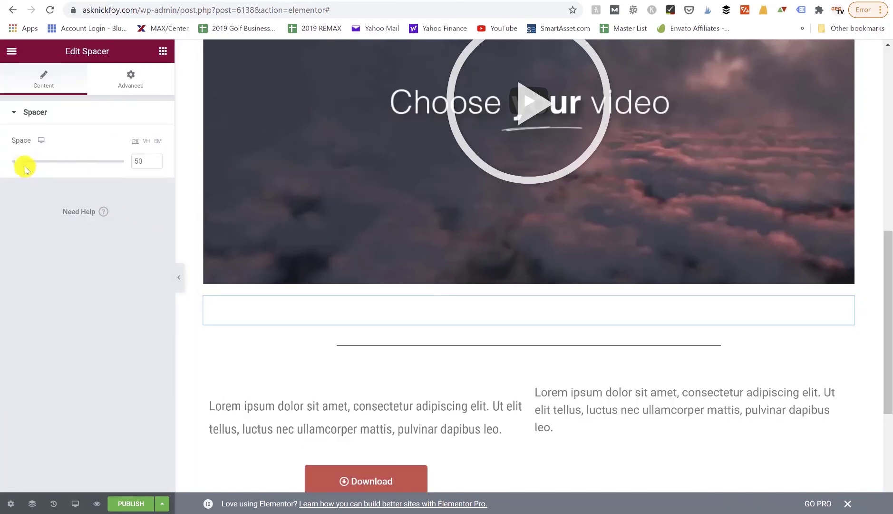
pyautogui.moveTo(20, 165)
pyautogui.mouseDown()
pyautogui.moveTo(81, 166)
pyautogui.moveTo(20, 171)
pyautogui.mouseUp()
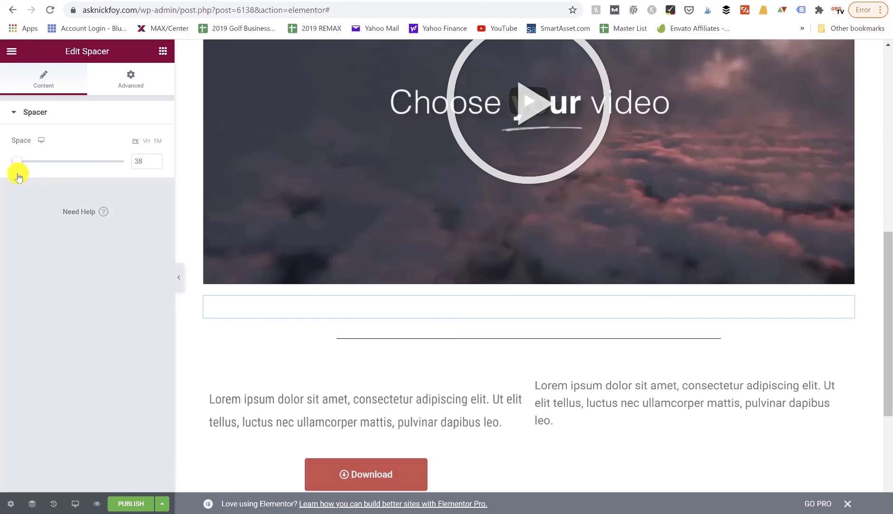
pyautogui.moveTo(18, 177); pyautogui.dragTo(19, 177)
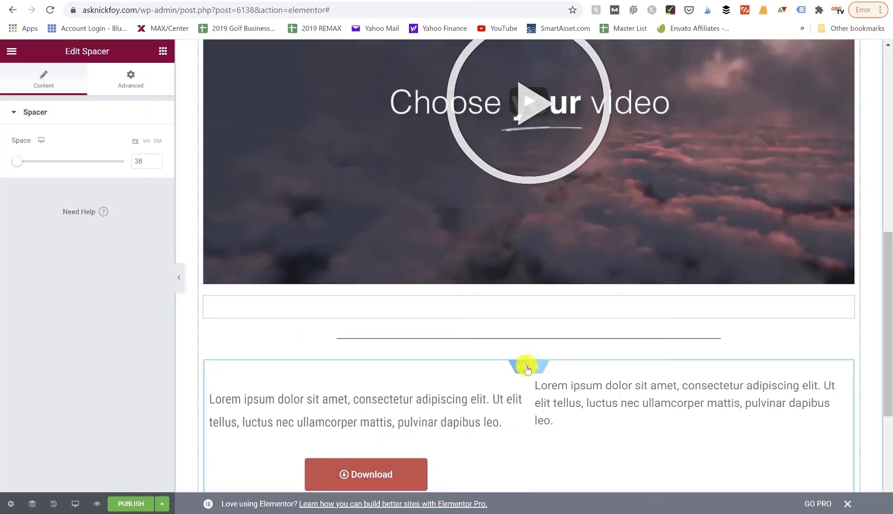
pyautogui.click(518, 379)
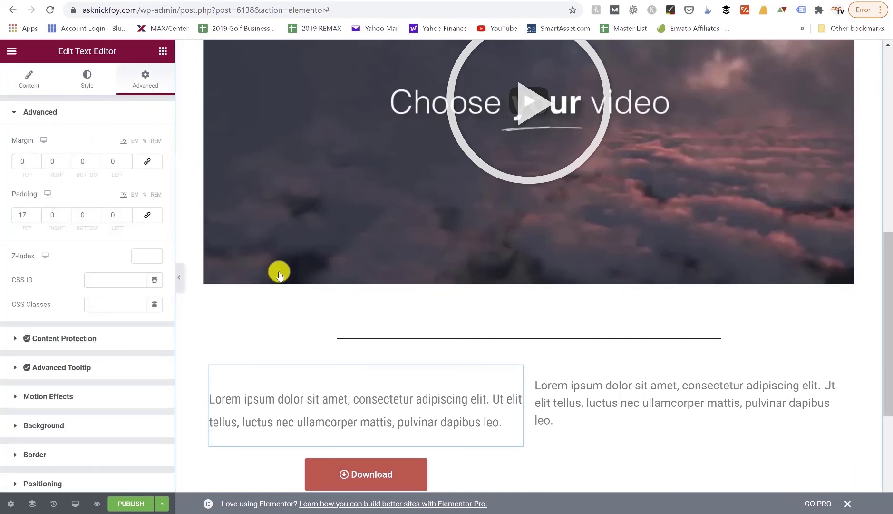
pyautogui.click(163, 51)
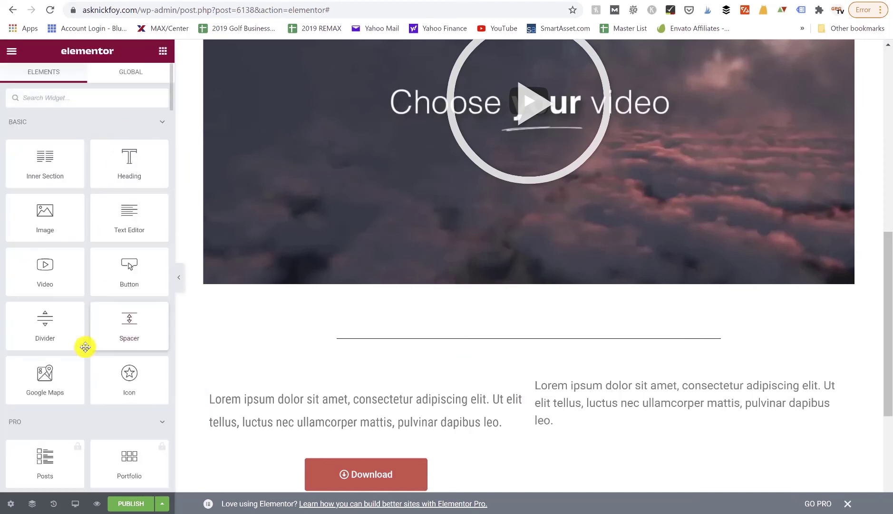
# Step: Add a Google Maps widget directly below the video and set its location to los angeles
pyautogui.moveTo(68, 383); pyautogui.dragTo(461, 307)
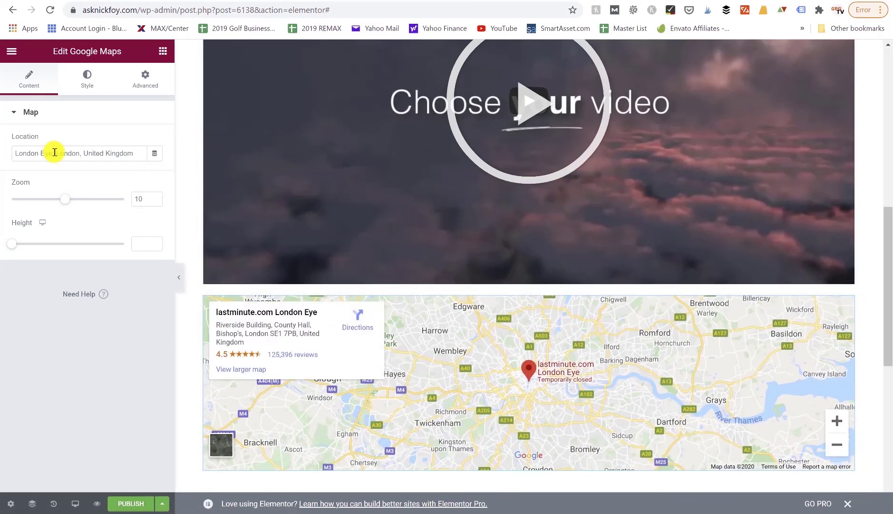
pyautogui.tripleClick(54, 152)
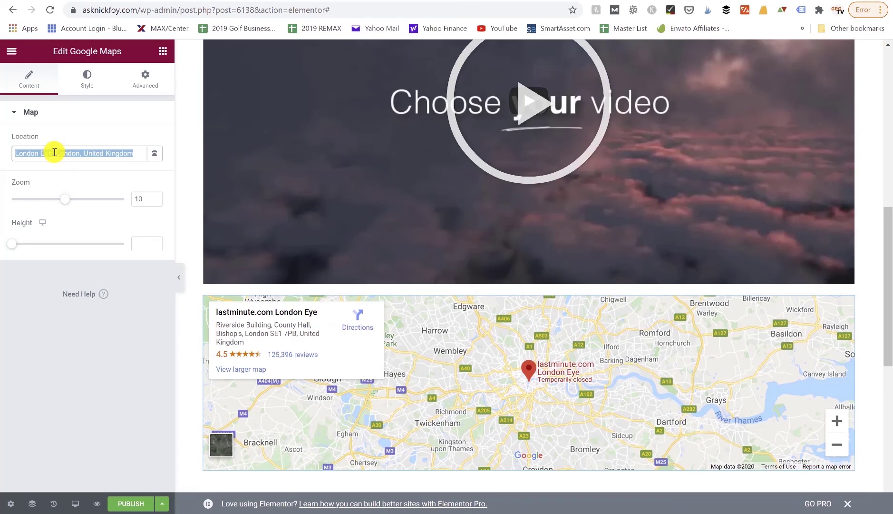
pyautogui.write('los angeles')
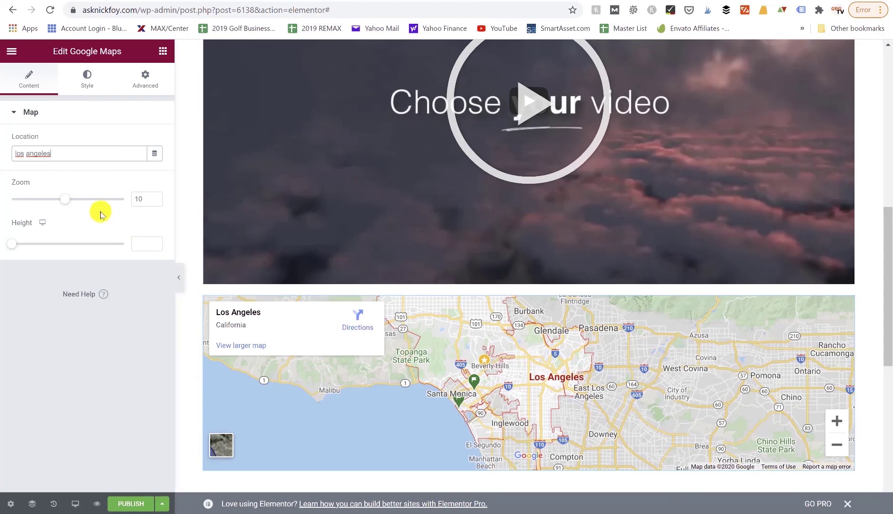
# Step: Find an office by setting the map location to remax los angeles, and replace the location with that office's street address
pyautogui.click(69, 155)
pyautogui.write('remax los angeles')
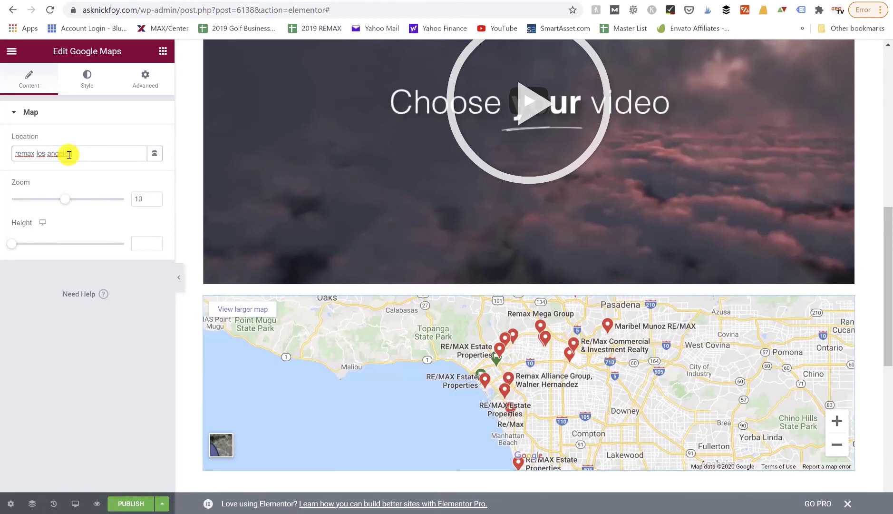
pyautogui.click(508, 380)
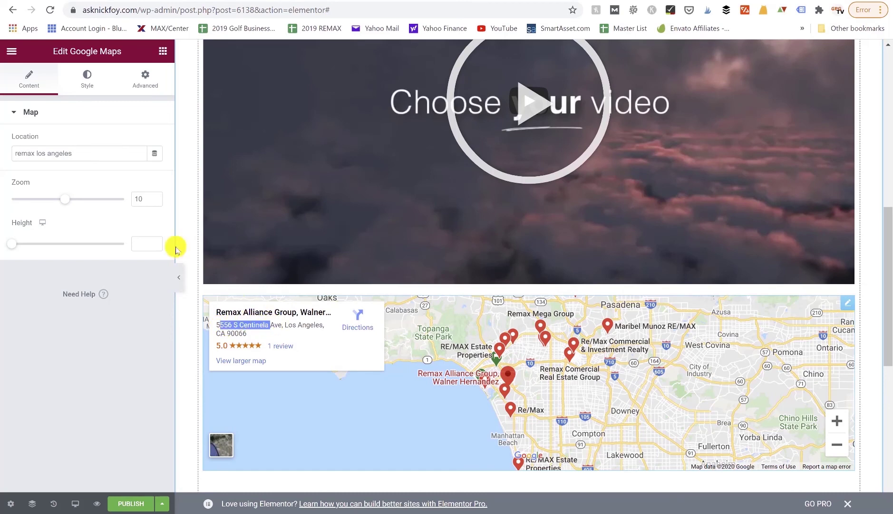
pyautogui.doubleClick(93, 159)
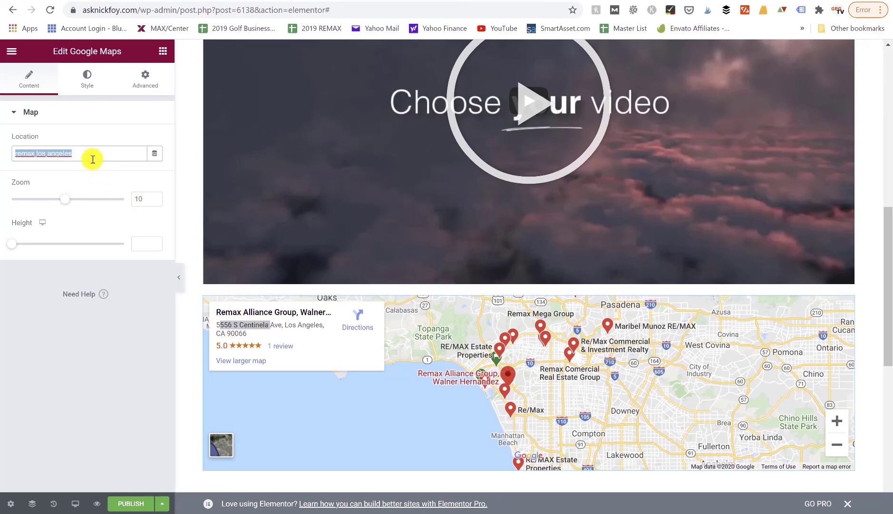
pyautogui.write('556 S Centinela')
pyautogui.write('5')
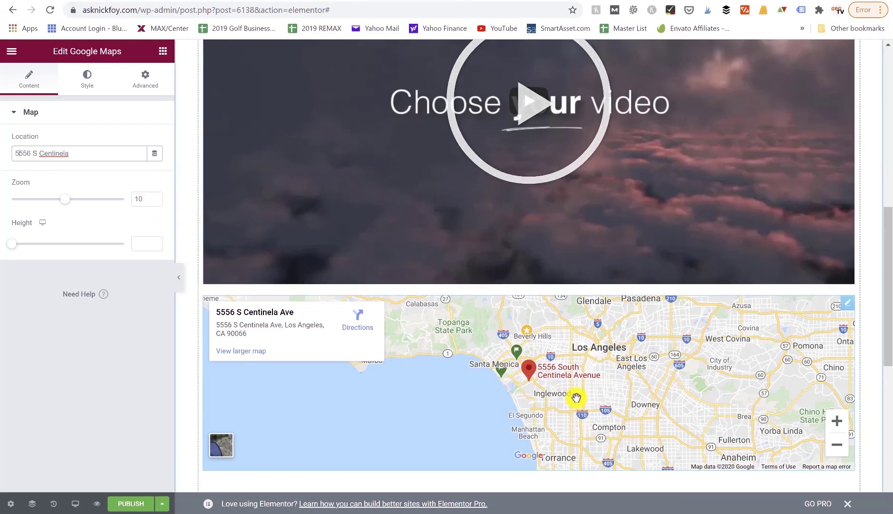
# Step: Try a closer map zoom of 14 and set it back to 10
pyautogui.click(156, 199)
pyautogui.click(156, 199)
pyautogui.click(156, 200)
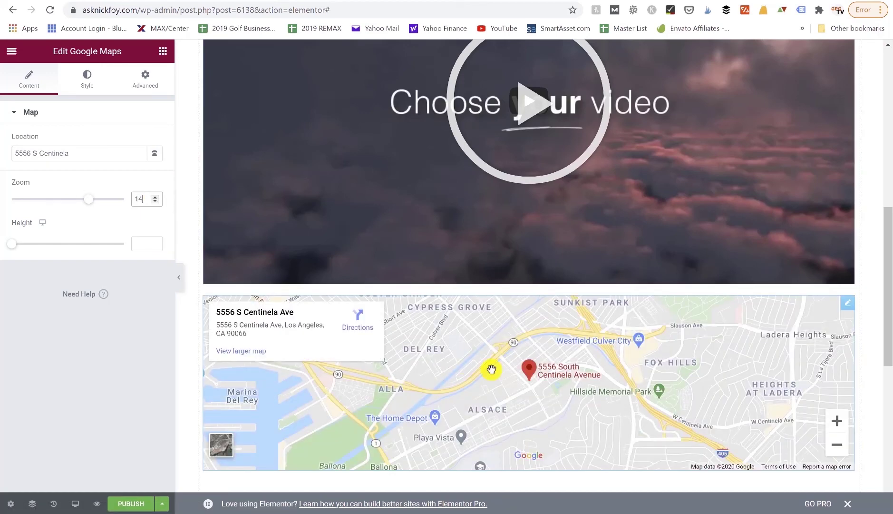
pyautogui.click(155, 202)
pyautogui.click(155, 202)
pyautogui.click(155, 202)
pyautogui.click(156, 202)
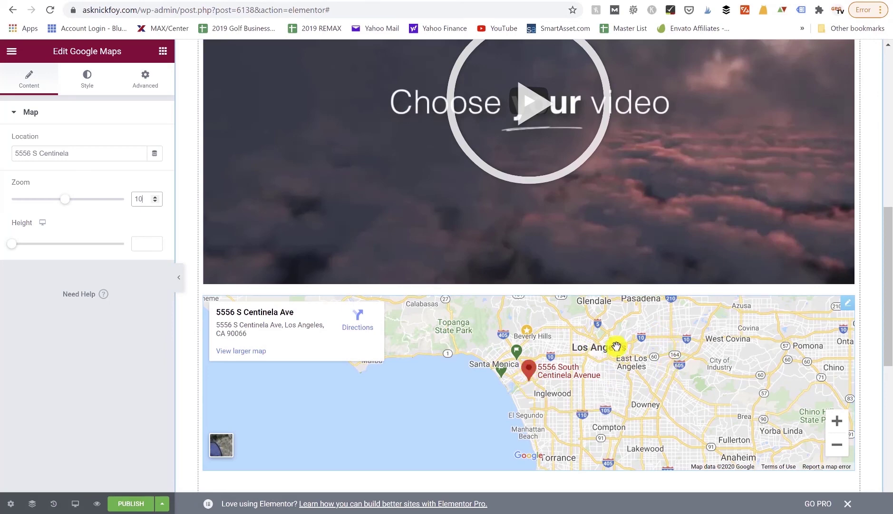
# Step: Increase the map's height to 923 and check the enlarged map on the page
pyautogui.moveTo(14, 247); pyautogui.dragTo(22, 249)
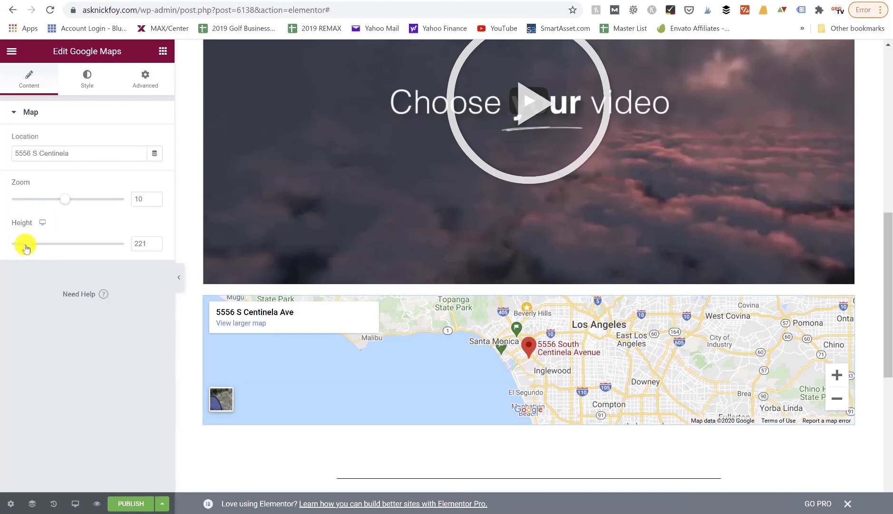
pyautogui.moveTo(29, 249); pyautogui.dragTo(83, 247)
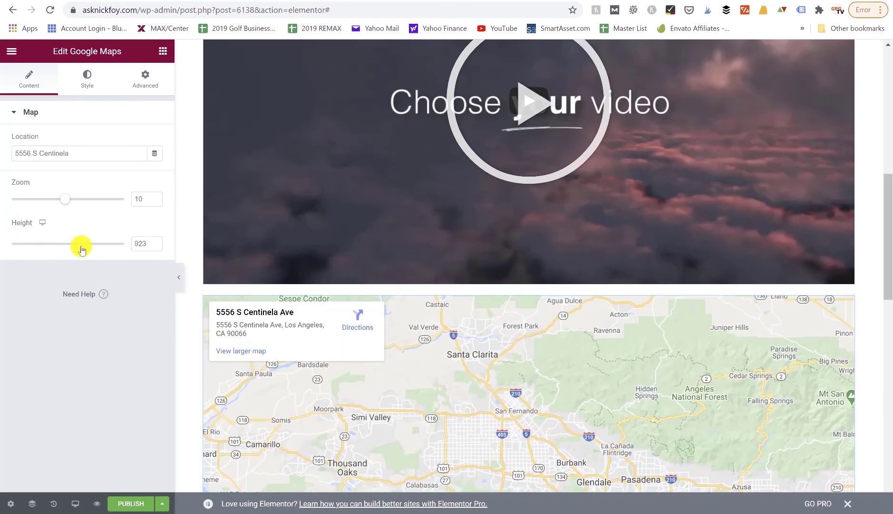
pyautogui.scroll(-3, 405, 252)
pyautogui.scroll(-6, 404, 255)
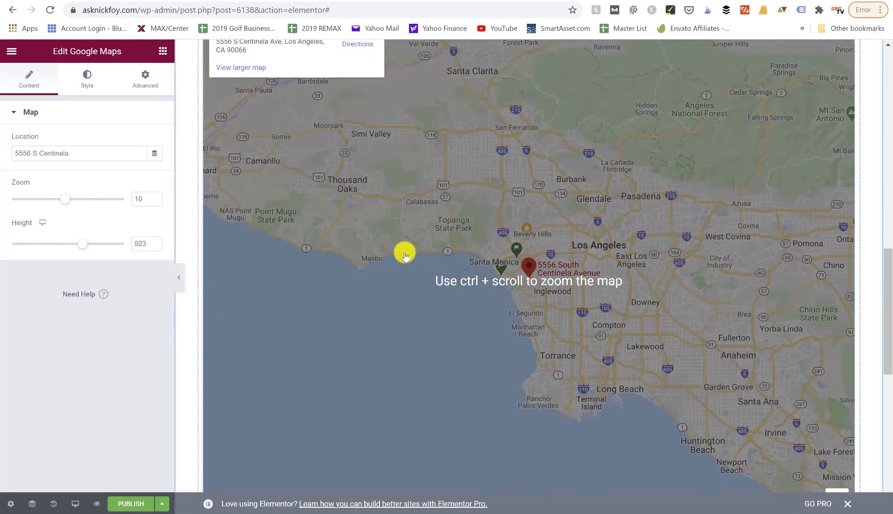
pyautogui.scroll(3, 405, 255)
pyautogui.scroll(5, 404, 256)
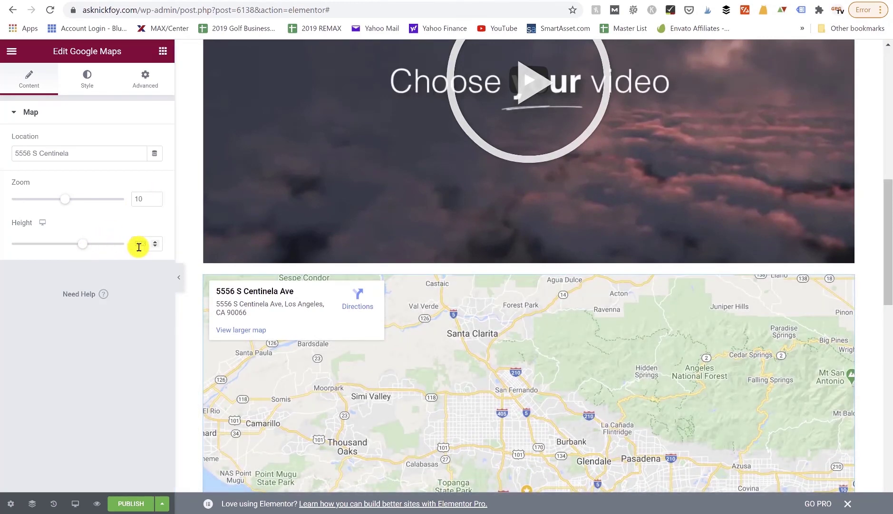
pyautogui.scroll(-7, 339, 390)
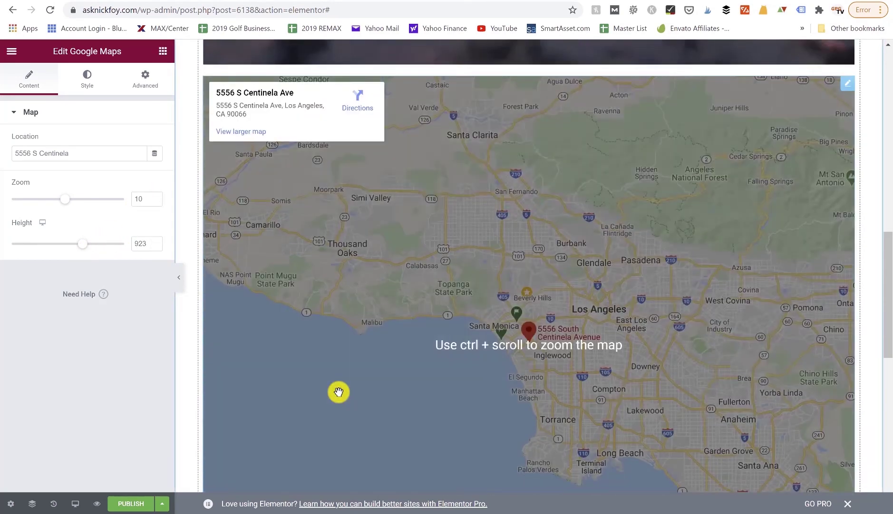
# Step: Look over the map widget's normal and hover style options and its advanced settings
pyautogui.click(87, 79)
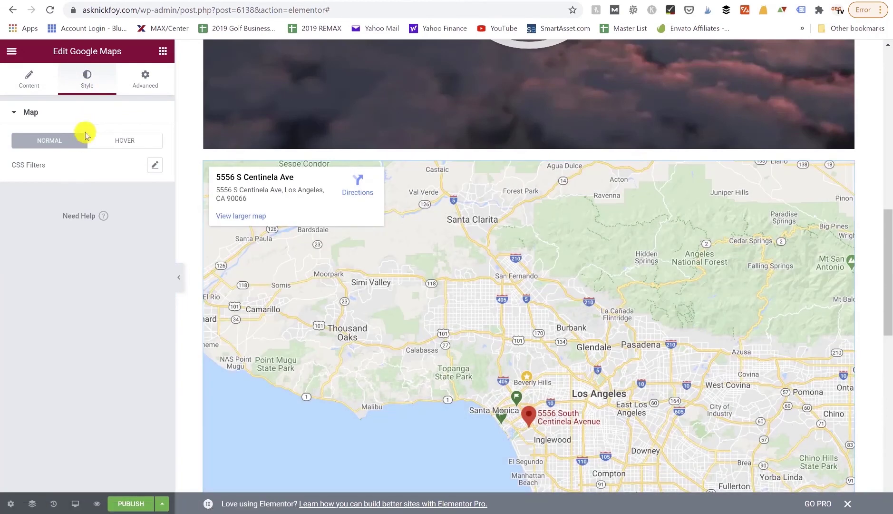
pyautogui.click(120, 146)
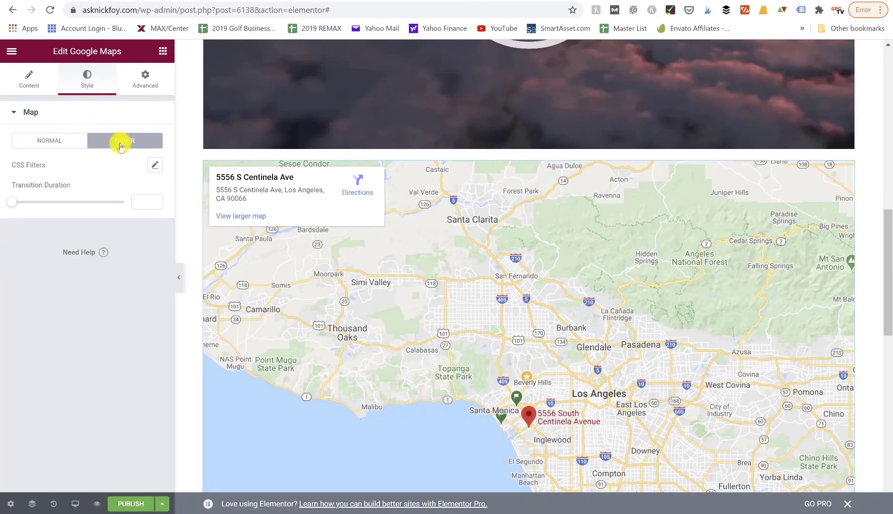
pyautogui.click(49, 139)
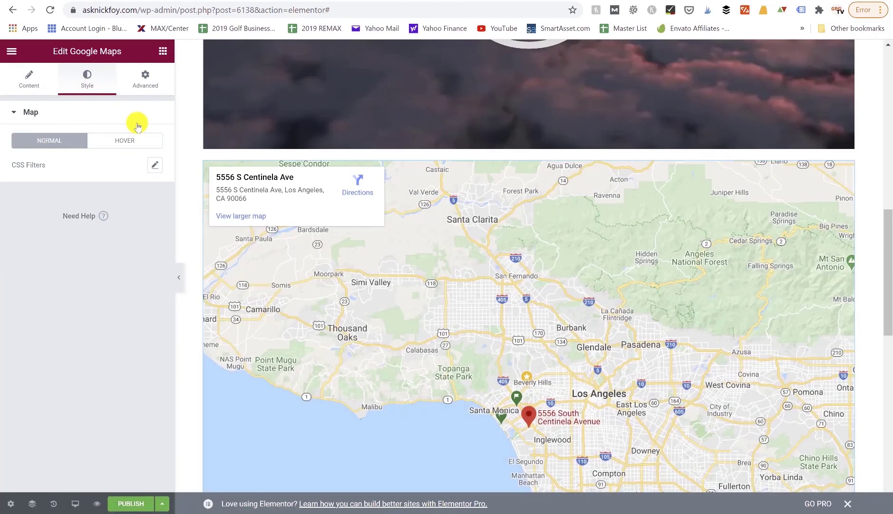
pyautogui.click(132, 144)
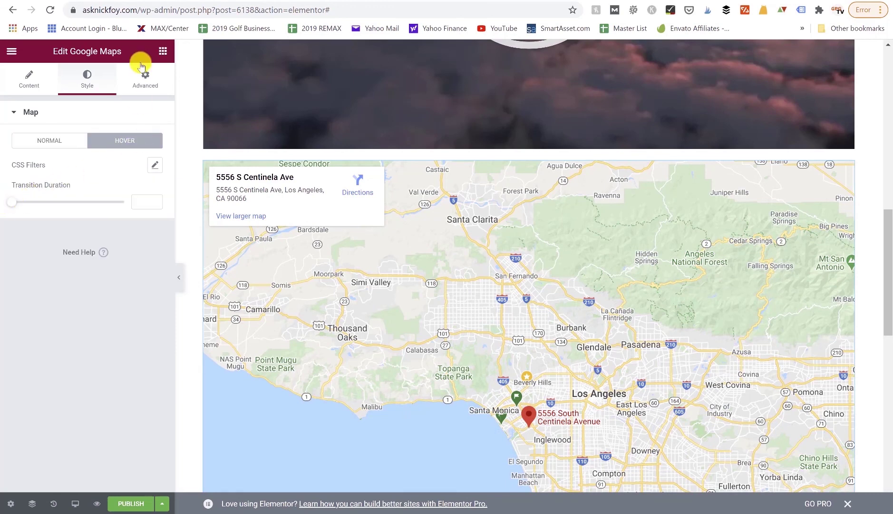
pyautogui.click(144, 79)
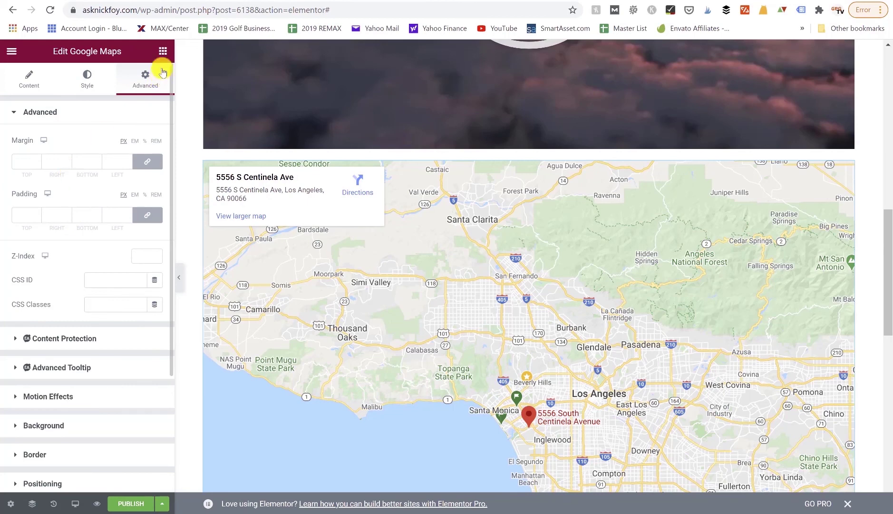
# Step: Add an Icon widget between the video and the map, view its style settings, and return to the widget list
pyautogui.click(162, 51)
pyautogui.moveTo(134, 379); pyautogui.dragTo(429, 166)
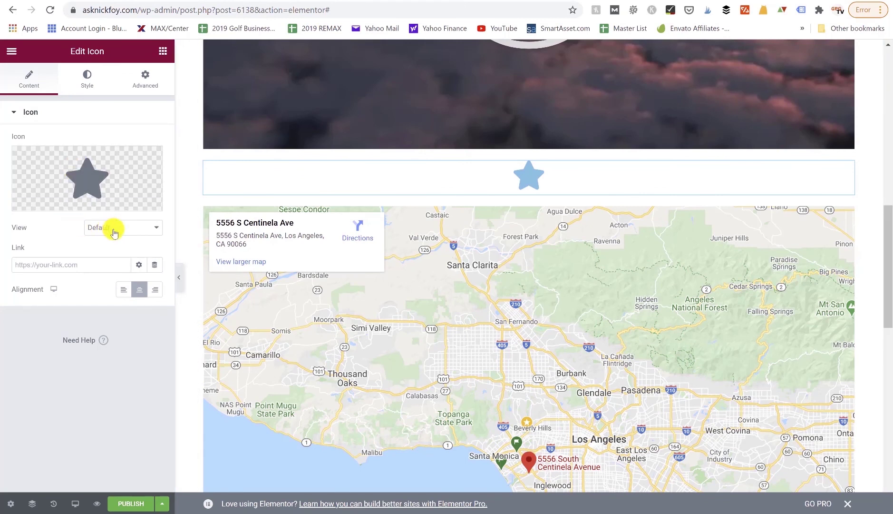
pyautogui.click(88, 75)
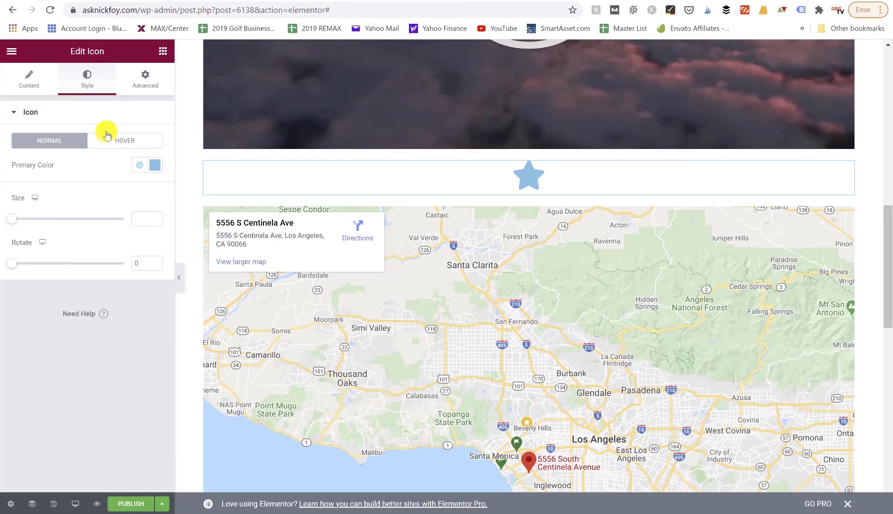
pyautogui.click(163, 52)
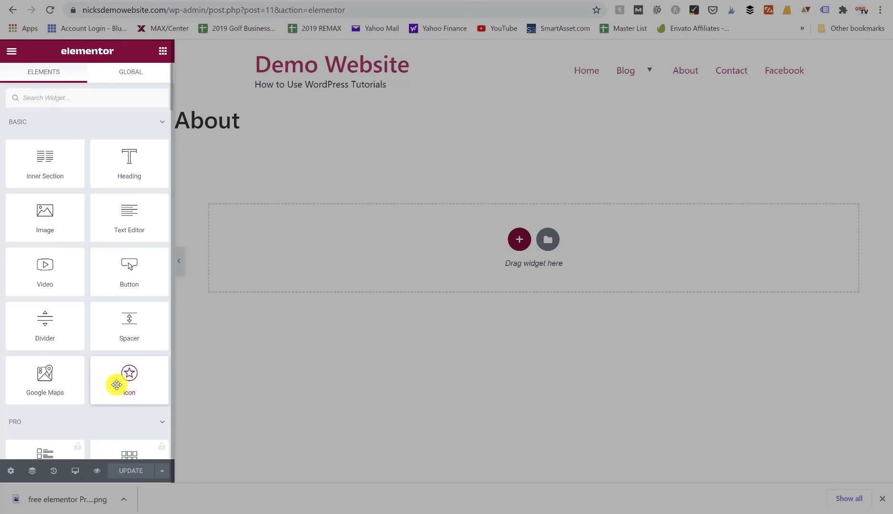
# Step: Look through the Pro and General widget categories to see which elements each one offers
pyautogui.scroll(-17, 116, 384)
pyautogui.scroll(-3, 116, 385)
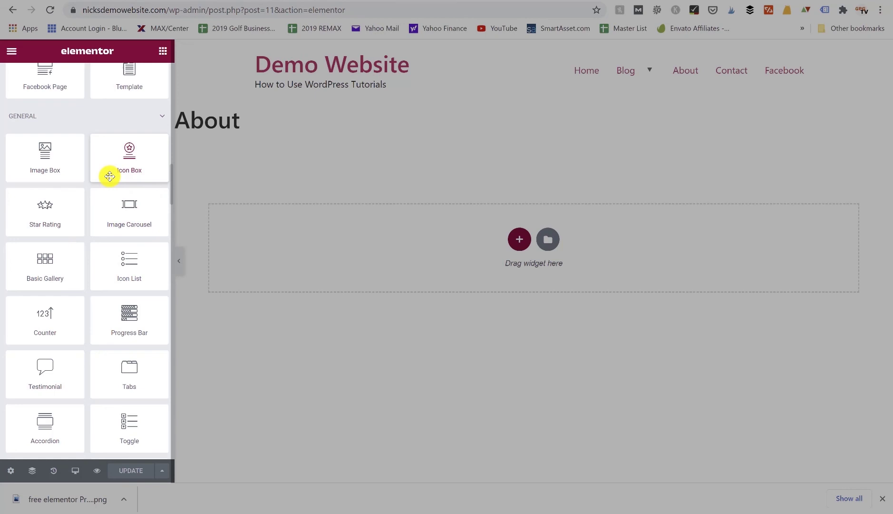
pyautogui.scroll(-1, 110, 177)
pyautogui.scroll(9, 110, 176)
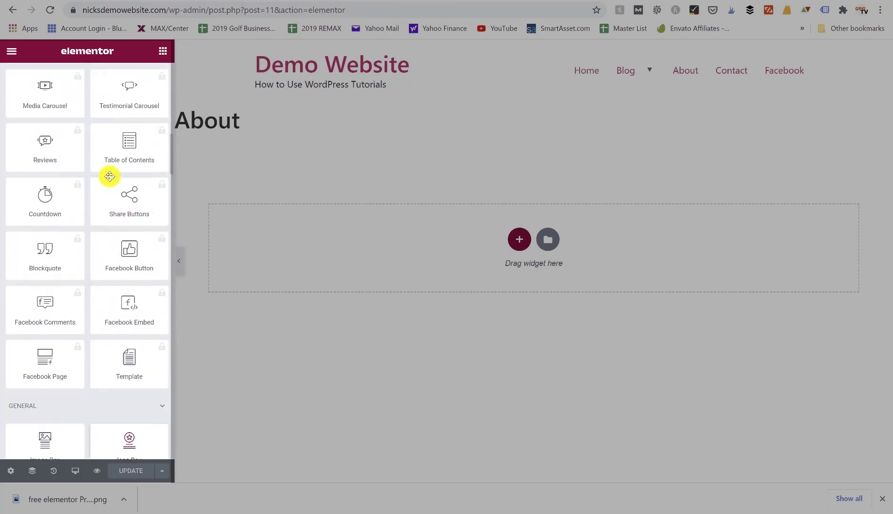
pyautogui.scroll(4, 107, 176)
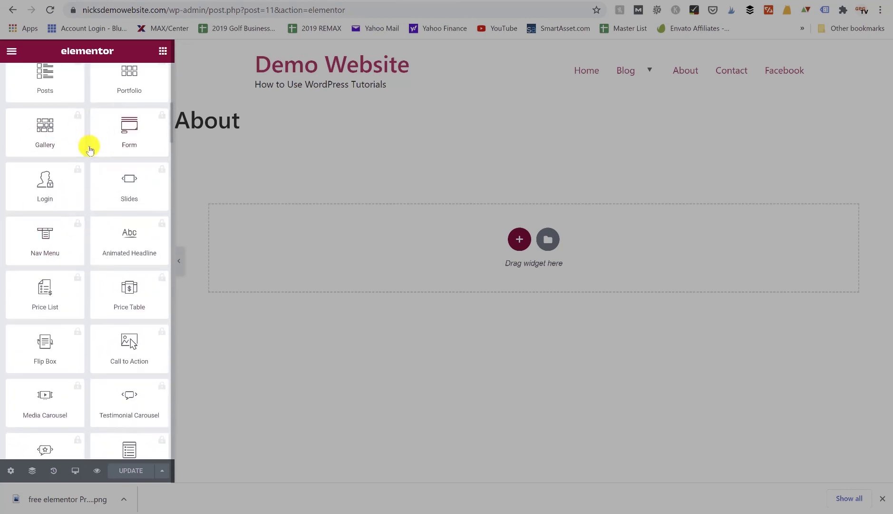
pyautogui.scroll(-5, 88, 145)
pyautogui.scroll(-5, 90, 151)
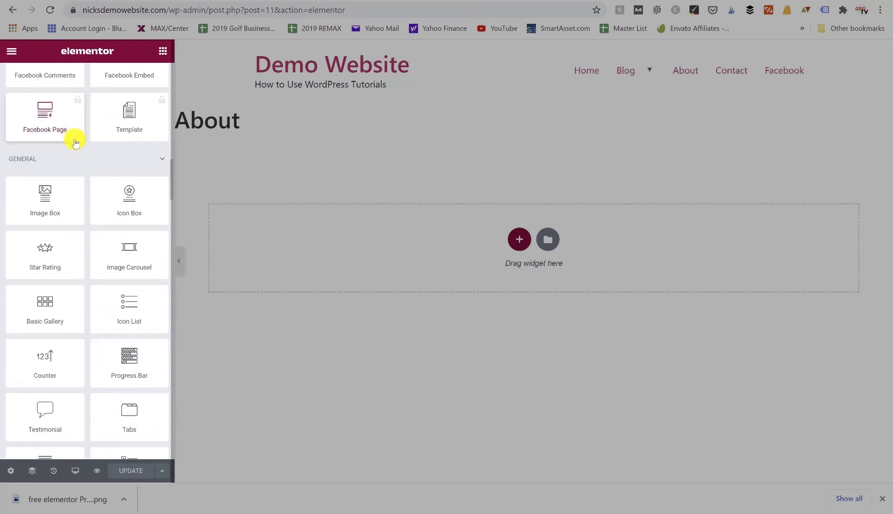
pyautogui.scroll(-2, 74, 164)
pyautogui.scroll(1, 74, 163)
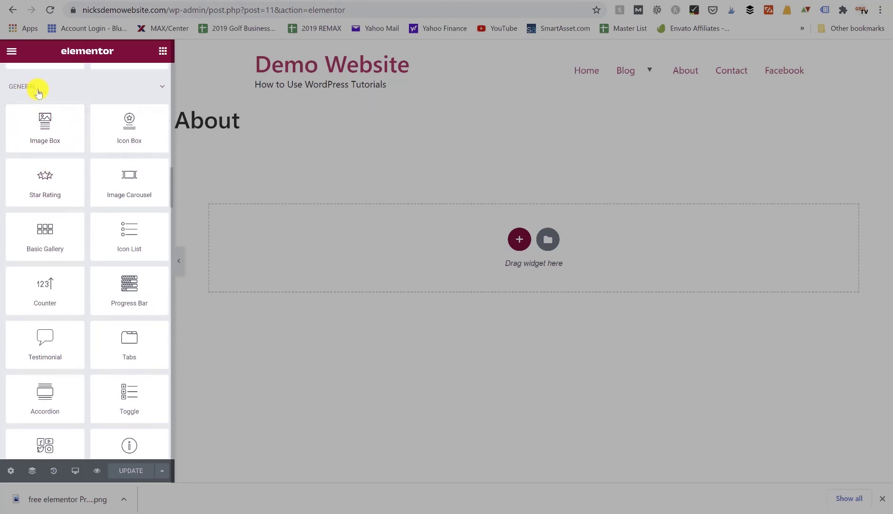
pyautogui.scroll(-1, 61, 166)
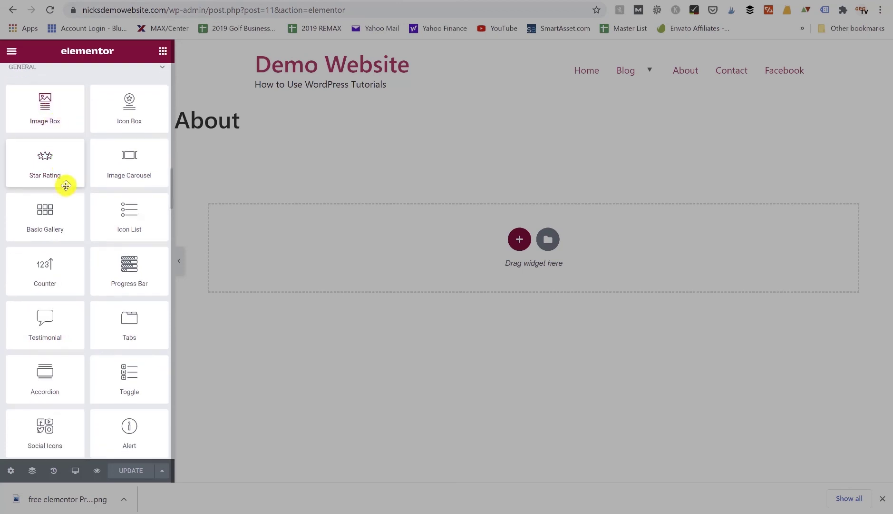
pyautogui.scroll(-1, 66, 185)
pyautogui.scroll(-1, 65, 185)
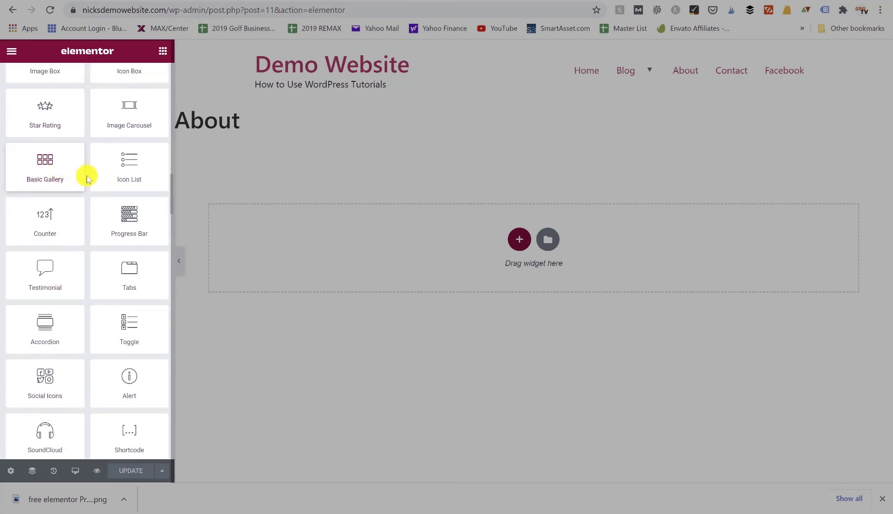
pyautogui.scroll(-3, 119, 175)
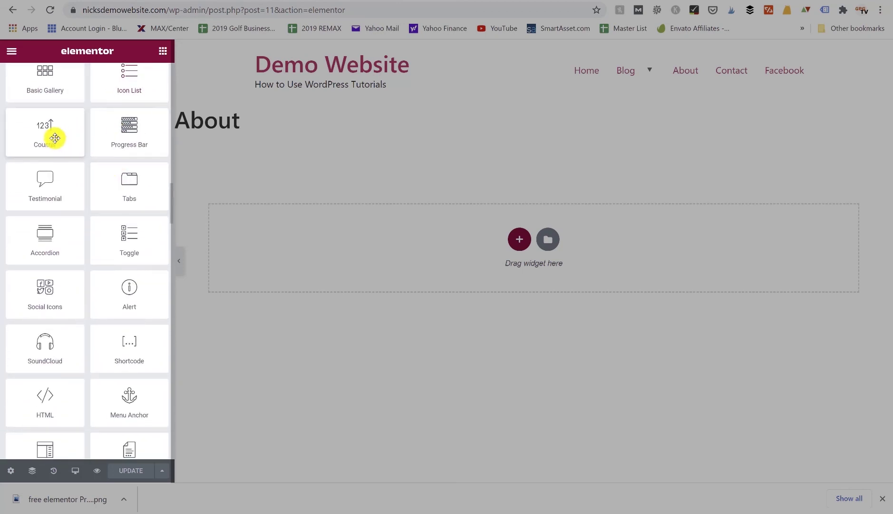
pyautogui.scroll(-1, 50, 191)
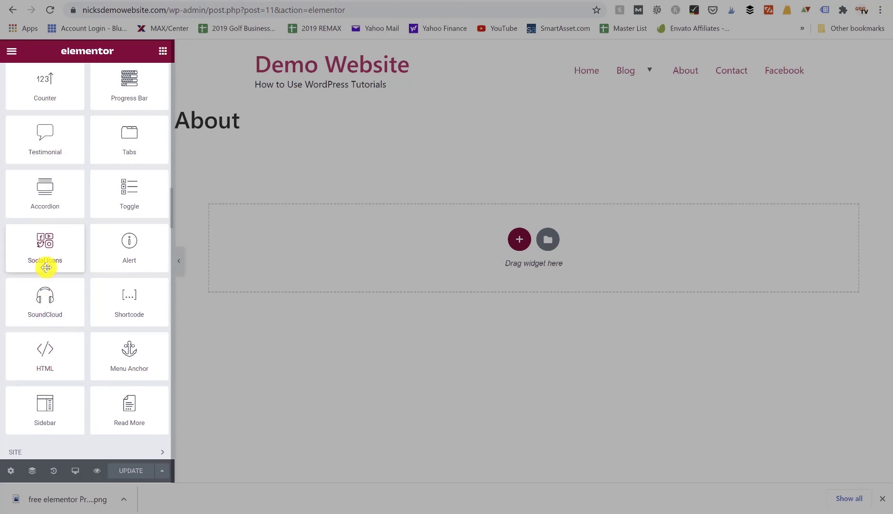
pyautogui.scroll(5, 46, 267)
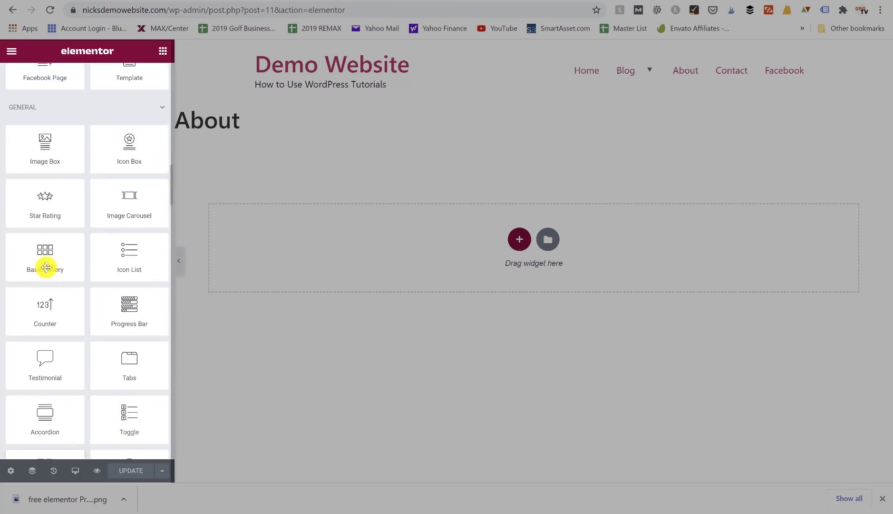
pyautogui.scroll(-1, 46, 267)
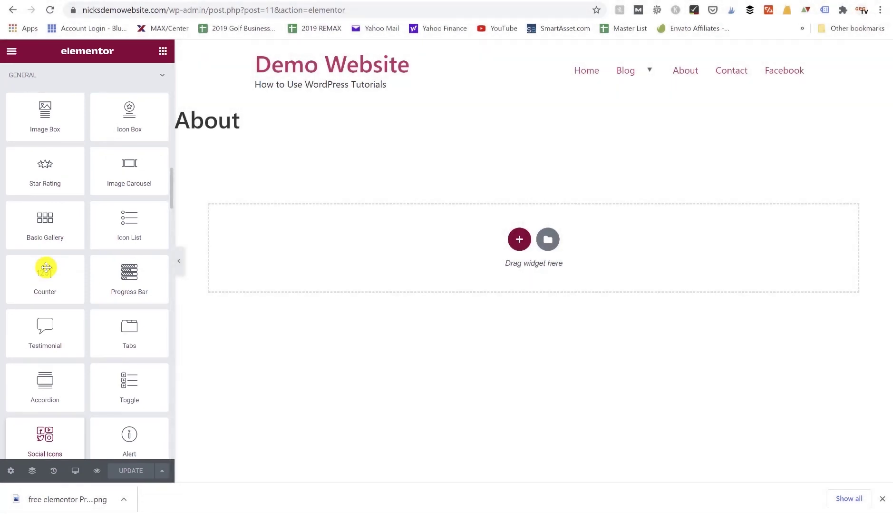